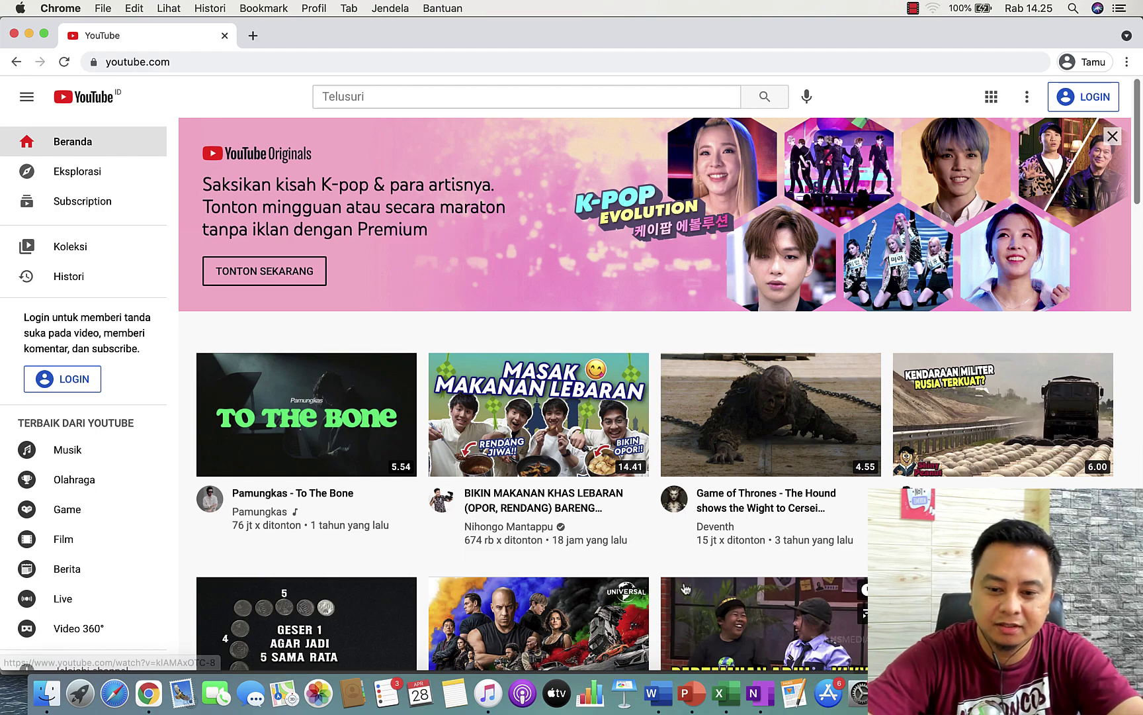
Step: Switch to the Facebook Ads Manager browser window
{"action": "key", "text": "ctrl+Up"}
{"action": "left_click", "coordinate": [835, 330]}
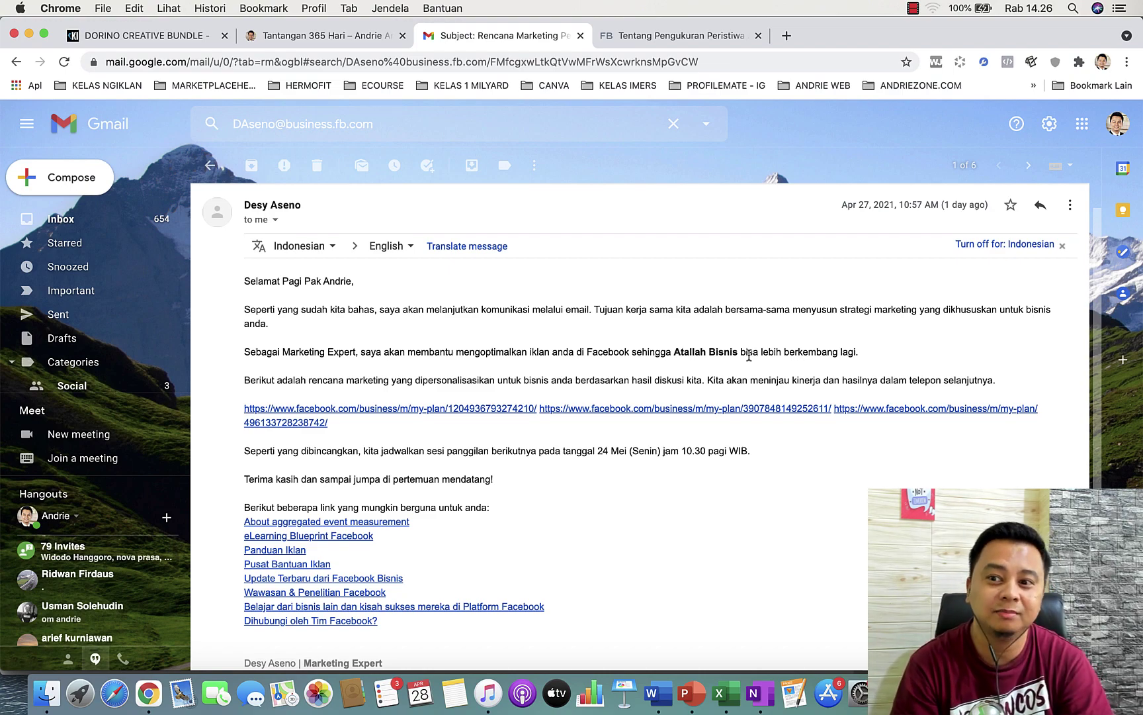
{"action": "key", "text": "ctrl+Up"}
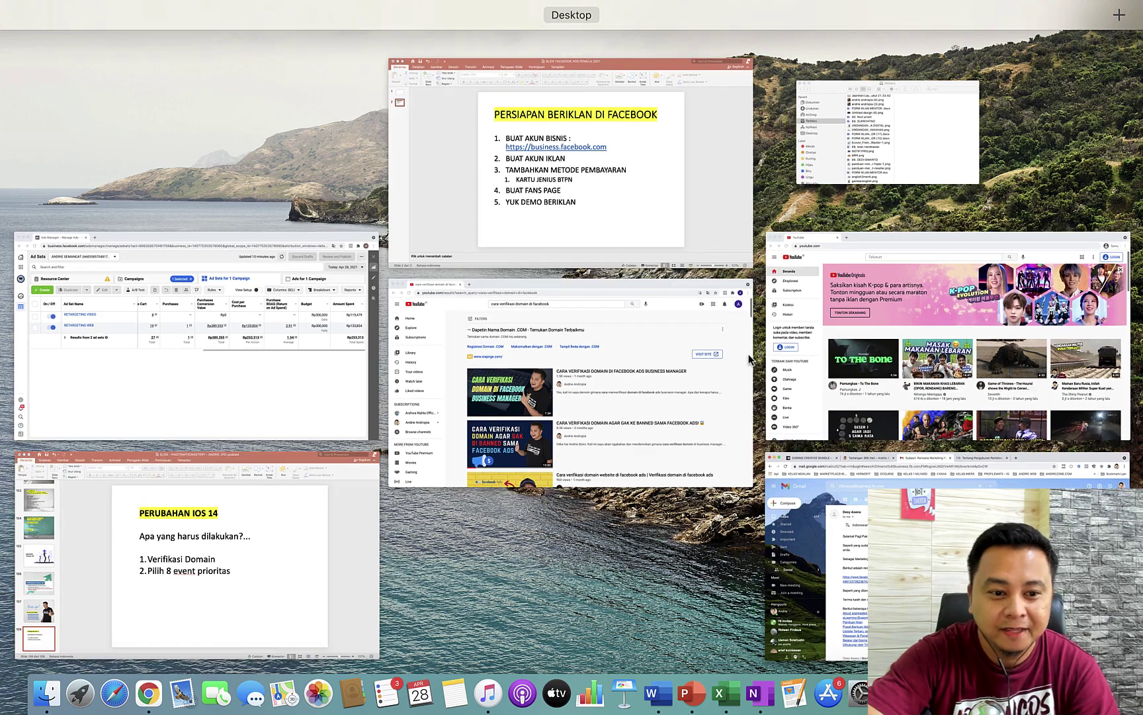
{"action": "left_click", "coordinate": [223, 404]}
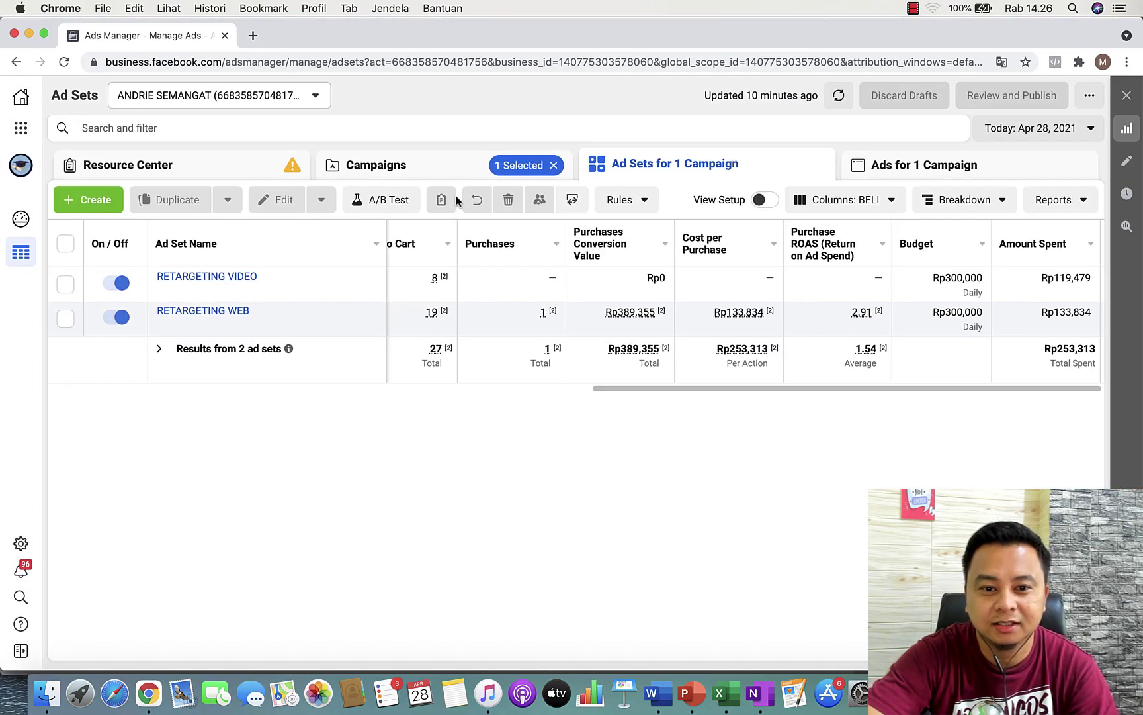
Step: Open the ad sets of the KONVERSI-CBO-TIMFB campaign and examine their purchase, cost, ROAS, budget and spend columns
{"action": "left_click", "coordinate": [446, 173]}
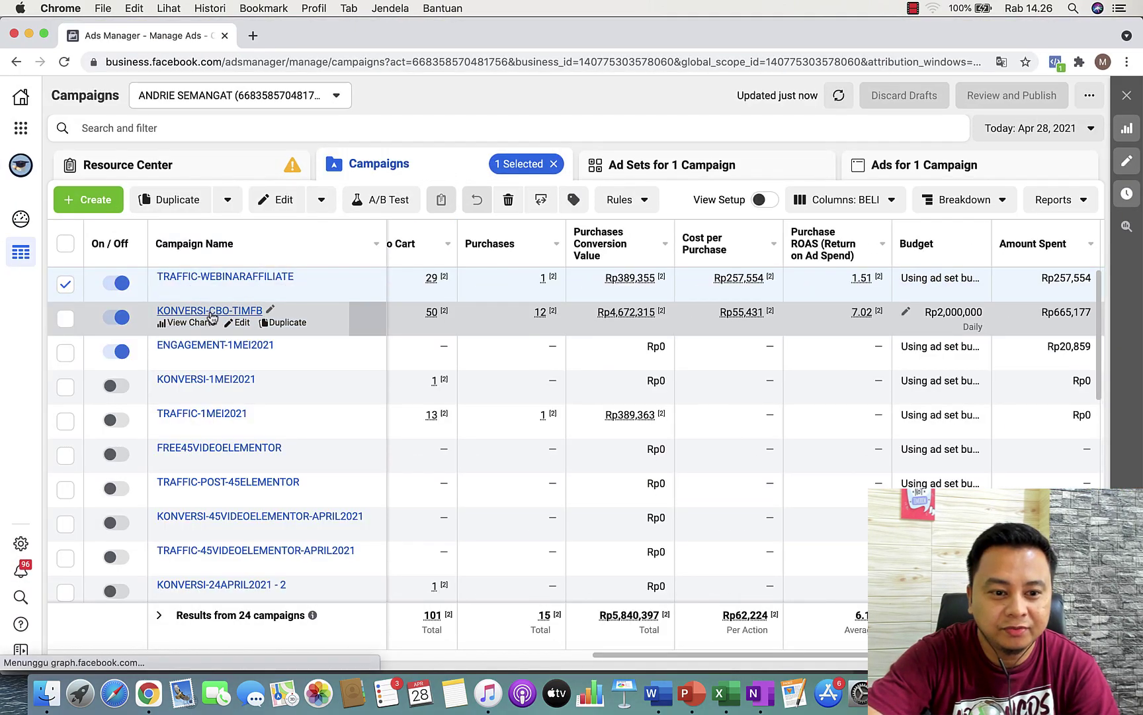
{"action": "left_click", "coordinate": [199, 311]}
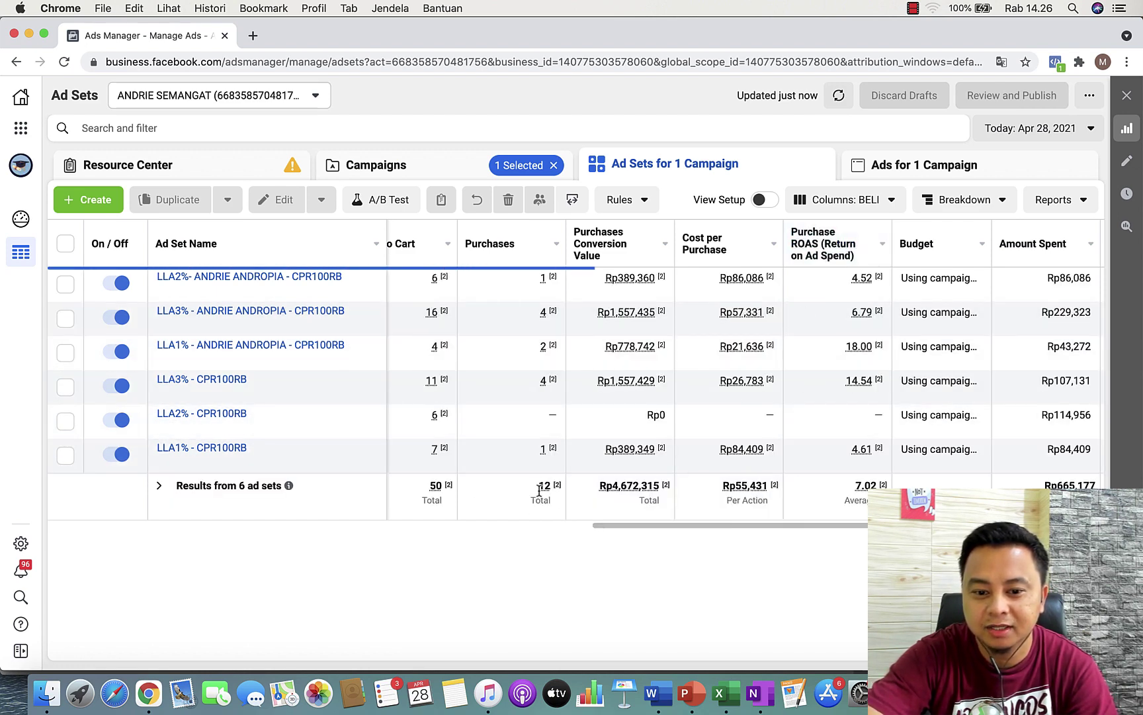
{"action": "scroll", "coordinate": [771, 524], "scroll_direction": "left", "scroll_amount": 2}
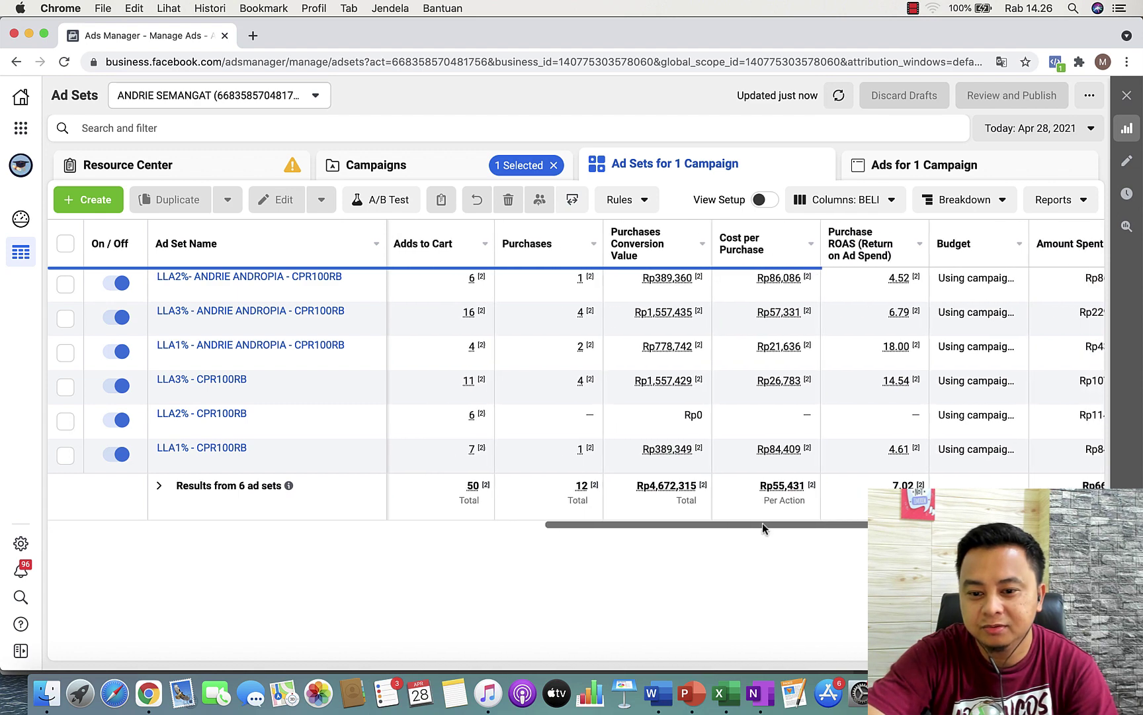
{"action": "left_click_drag", "start_coordinate": [679, 523], "coordinate": [763, 526]}
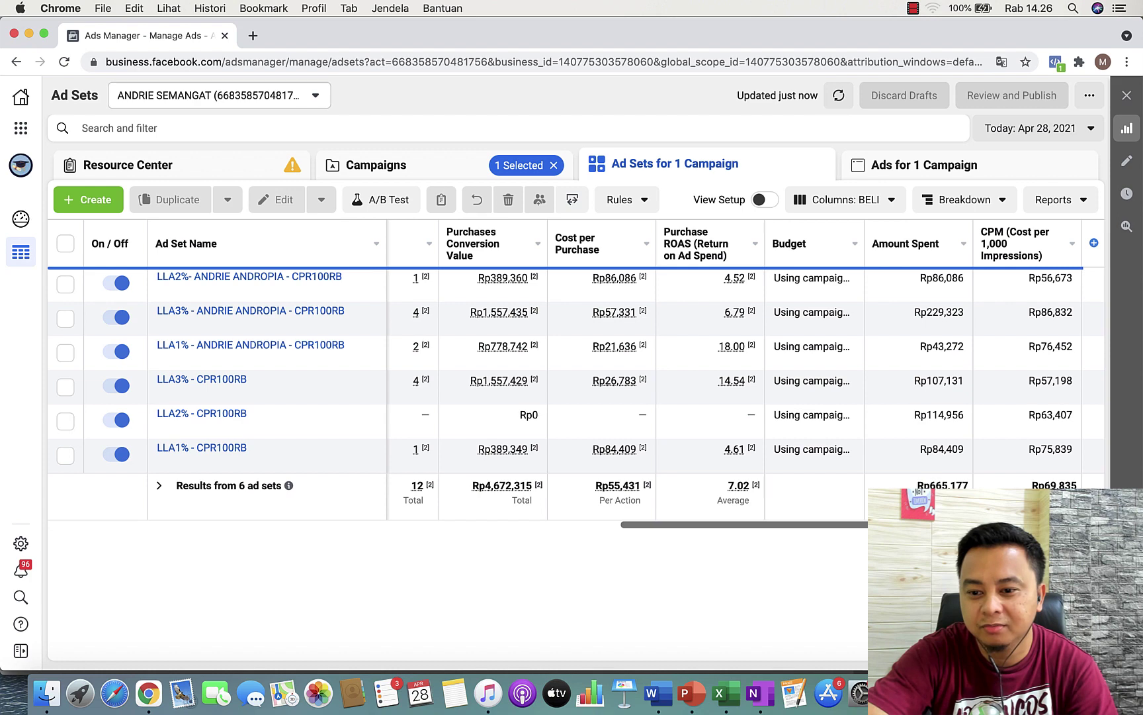
{"action": "scroll", "coordinate": [734, 390], "scroll_direction": "right", "scroll_amount": 1}
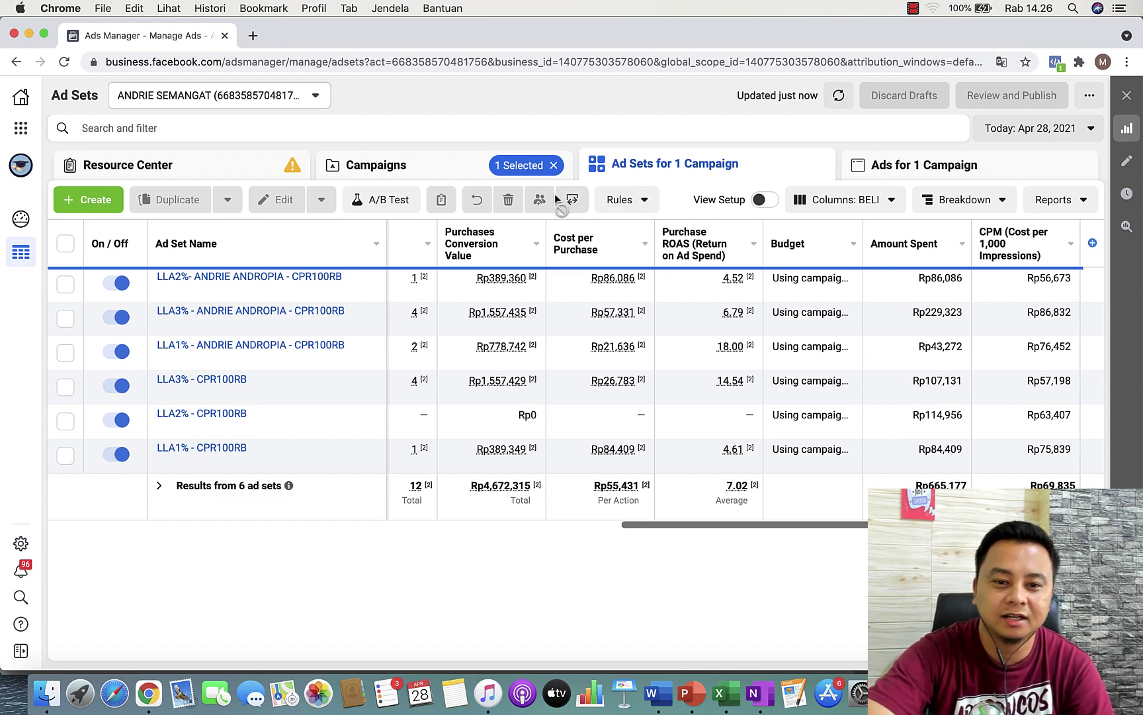
{"action": "left_click", "coordinate": [420, 168]}
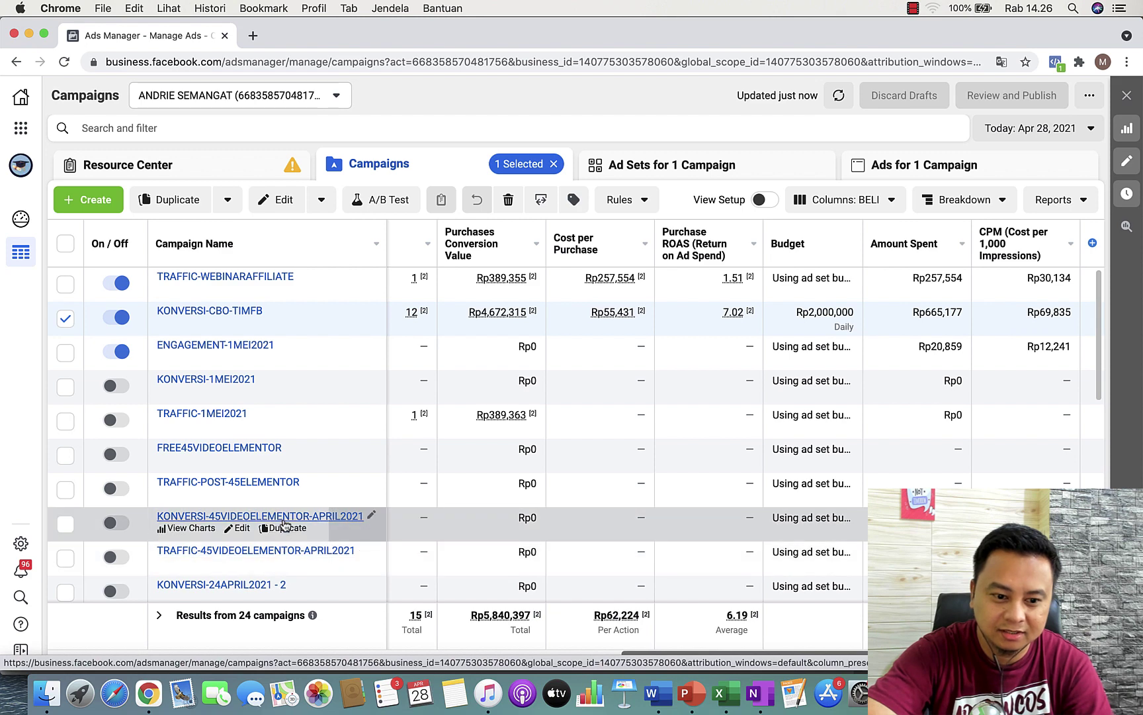
{"action": "left_click", "coordinate": [241, 311]}
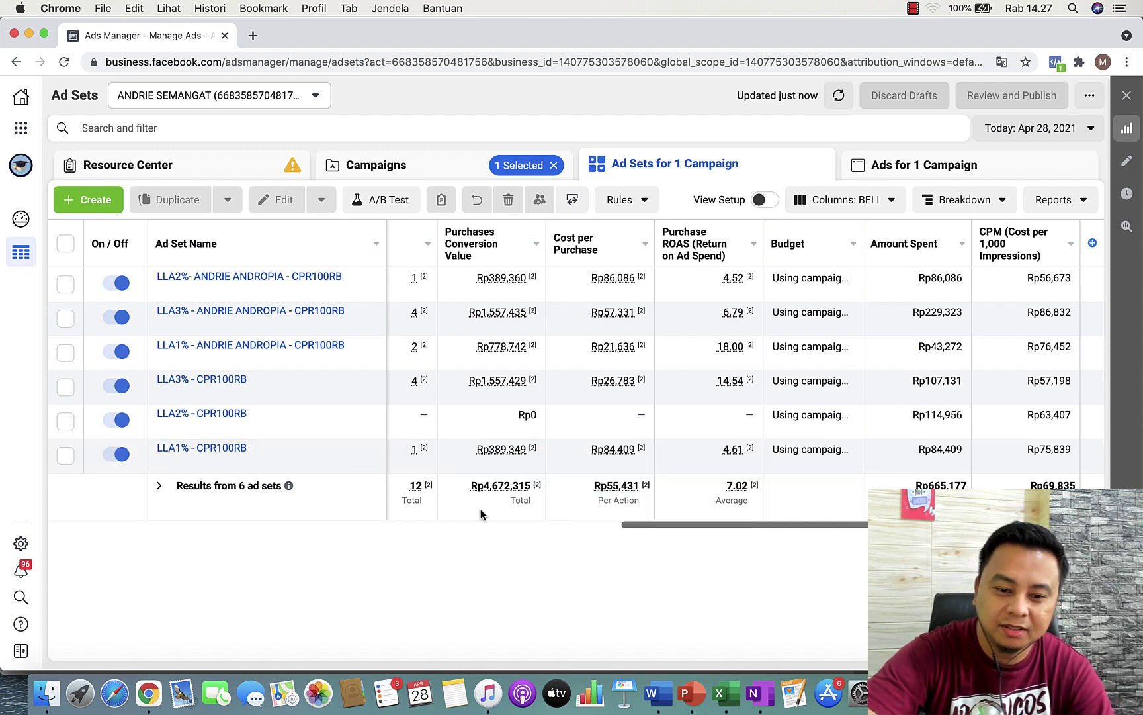
Step: View the ad account's automated rules in Manage Rules and return to the campaign's ad sets
{"action": "left_click", "coordinate": [622, 200]}
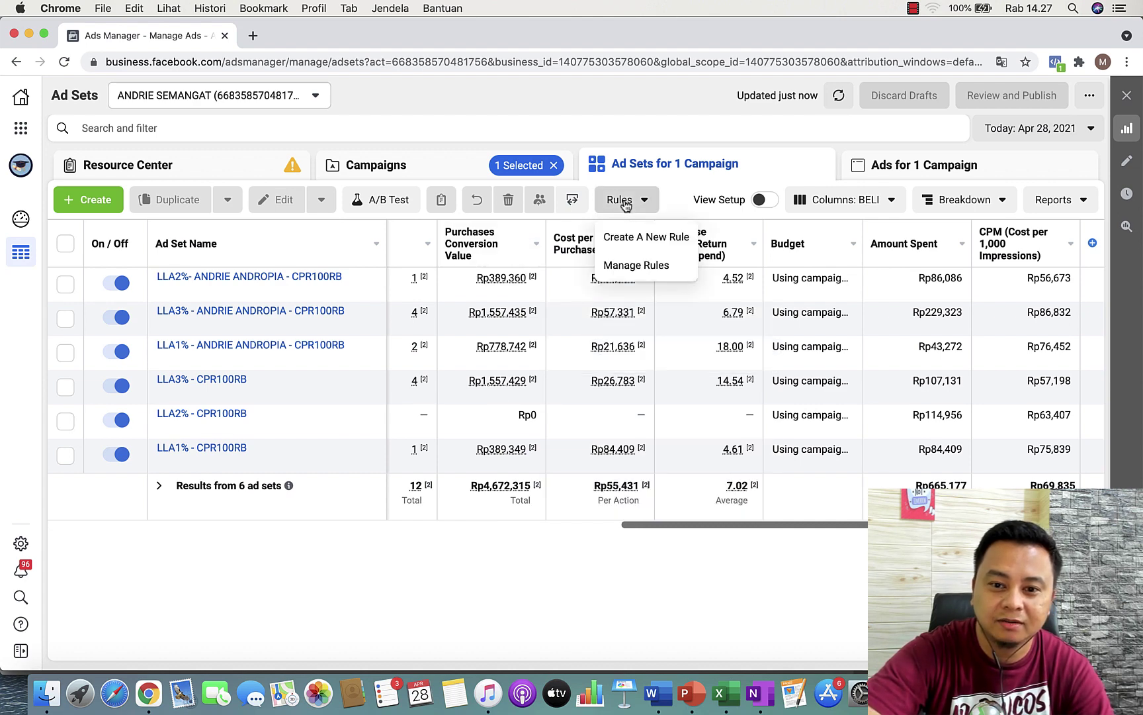
{"action": "left_click", "coordinate": [630, 266]}
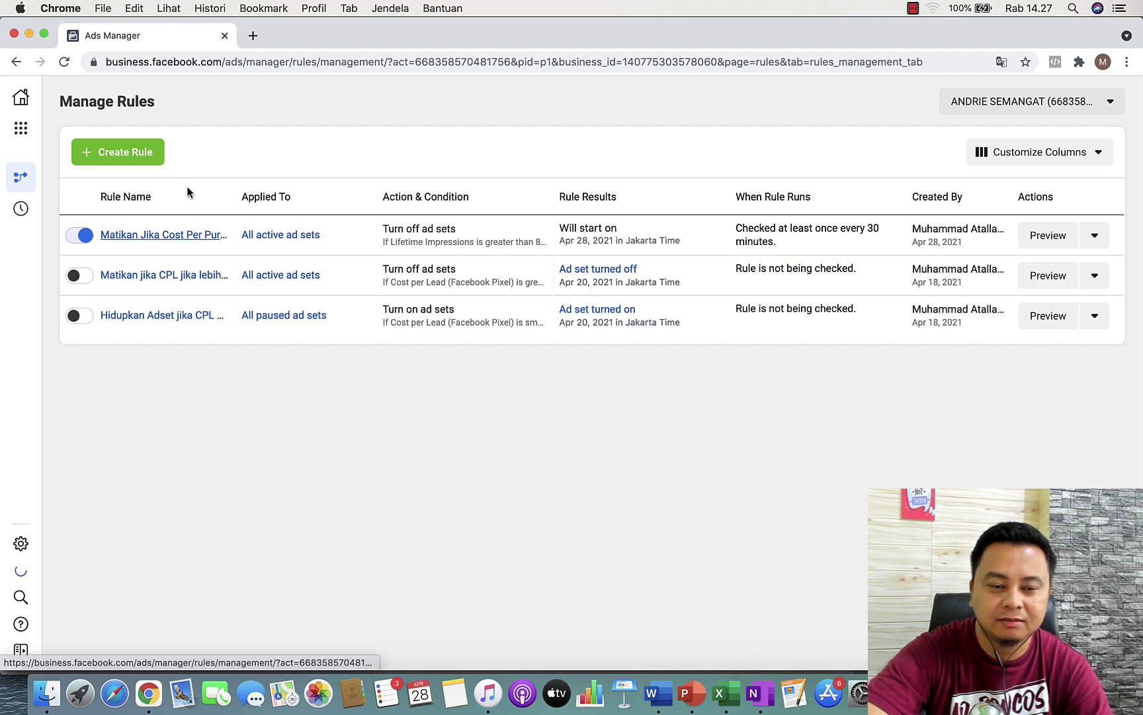
{"action": "left_click", "coordinate": [17, 62]}
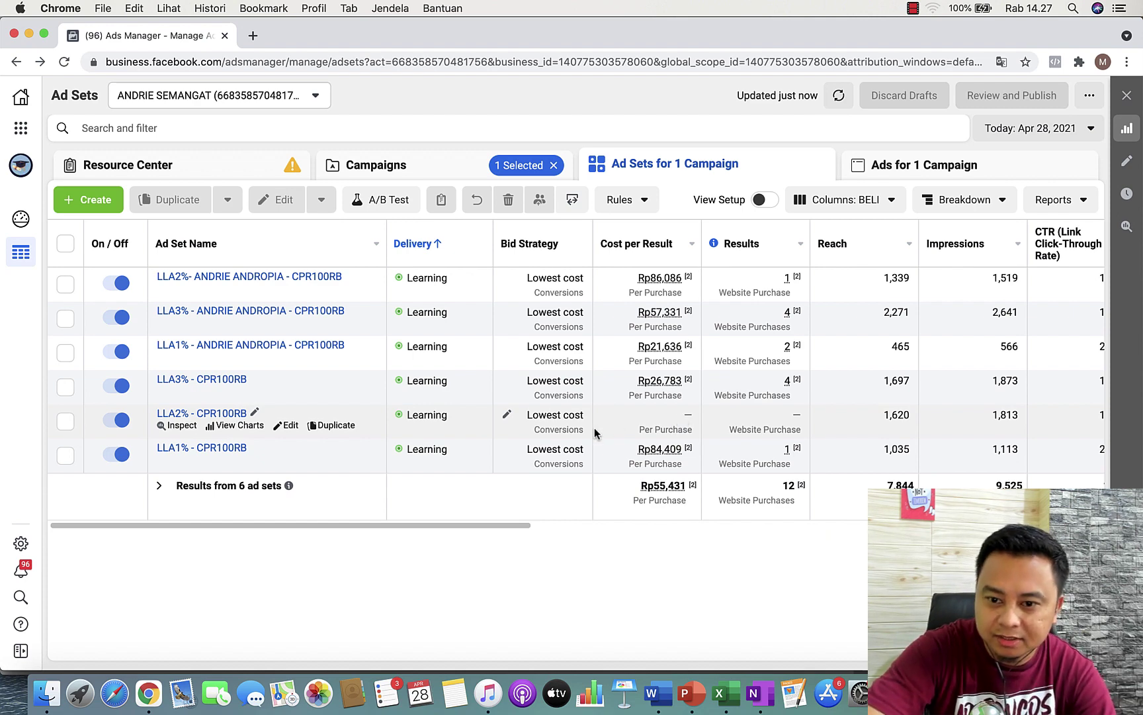
Step: Open the Resource Center to review the ad account's iOS 14 tasks and updates
{"action": "mouse_move", "coordinate": [737, 435]}
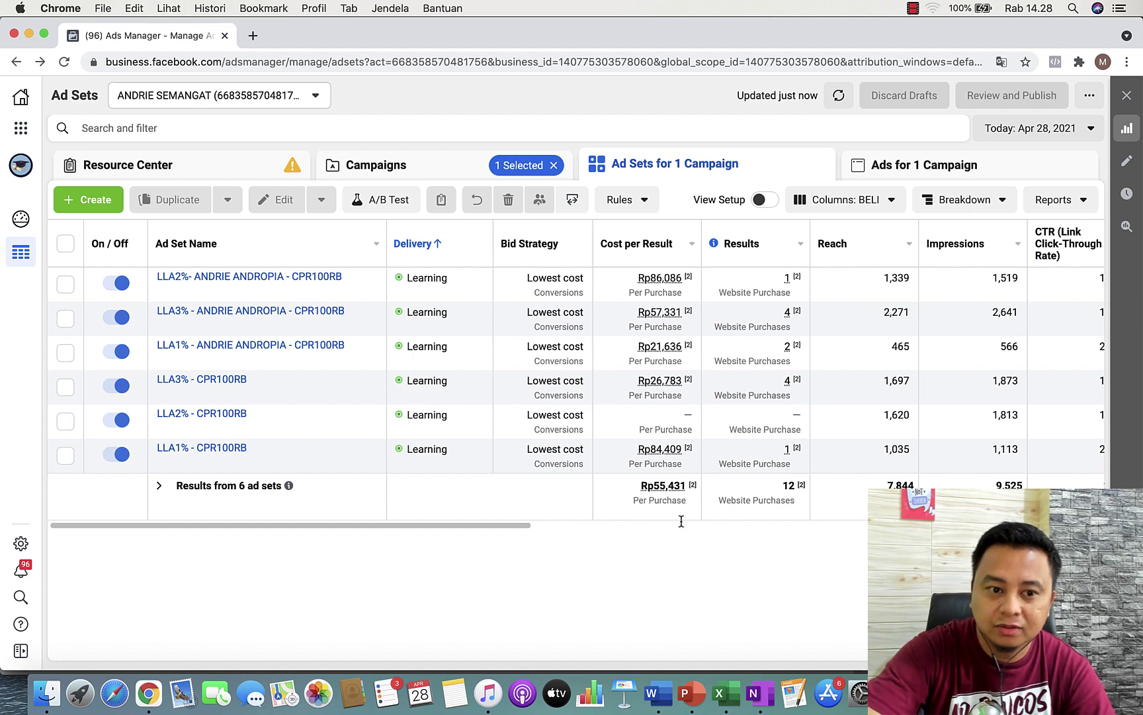
{"action": "left_click", "coordinate": [214, 167]}
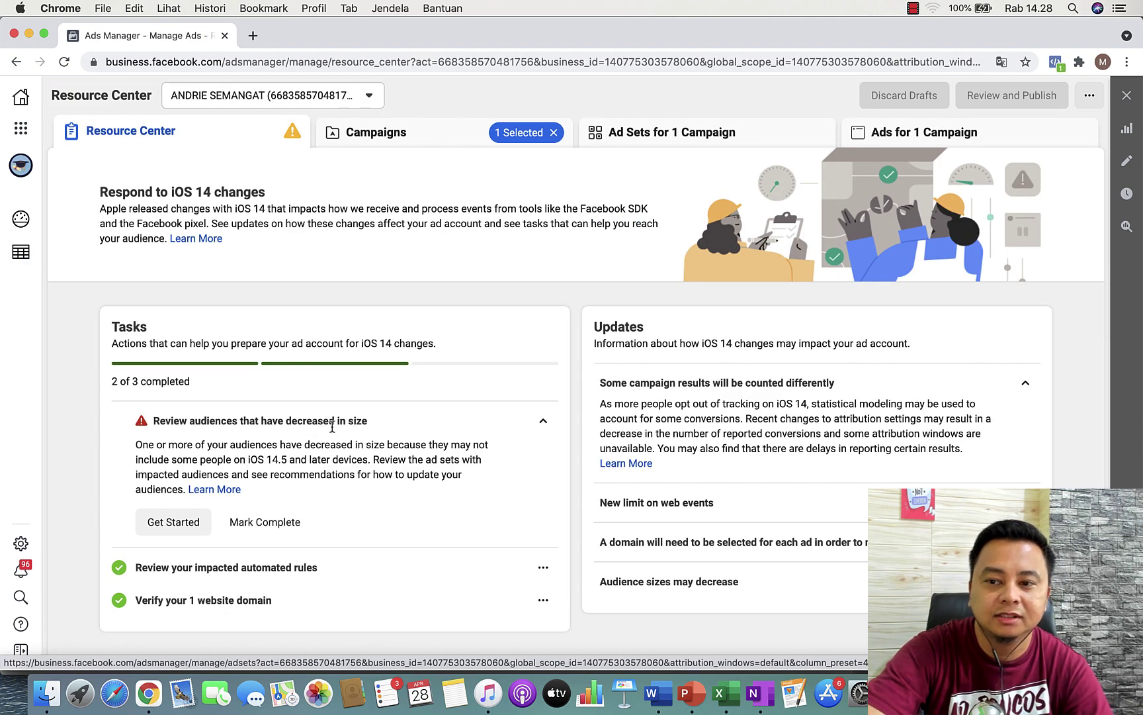
{"action": "key", "text": "ctrl+Up"}
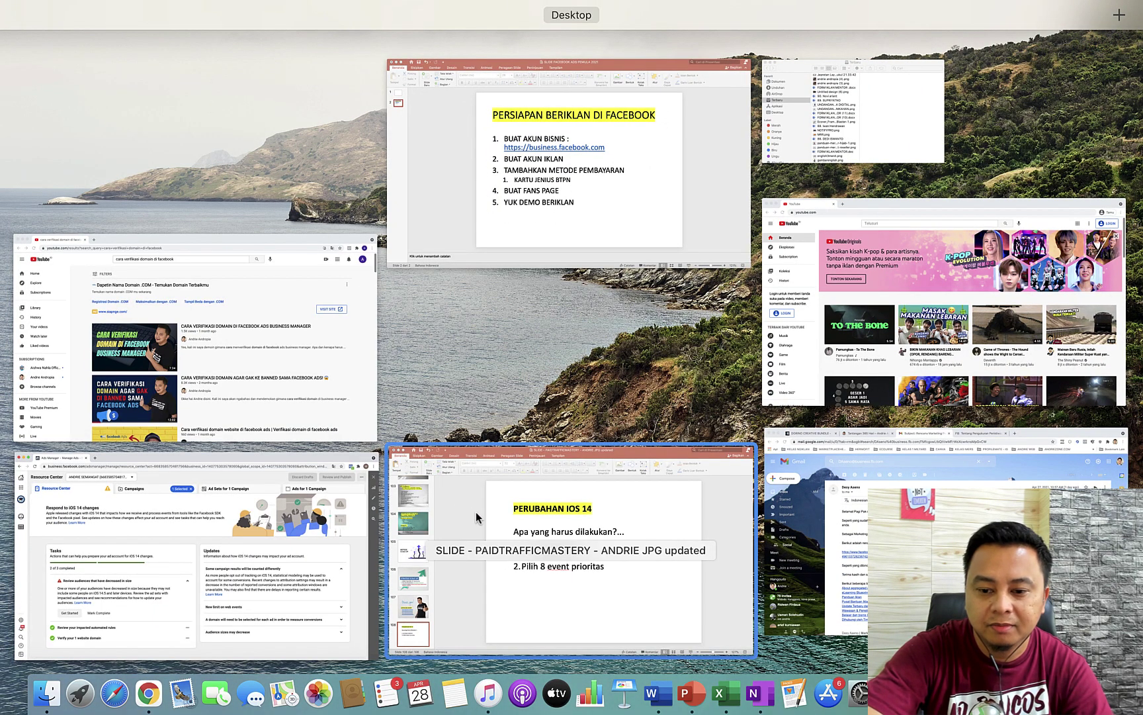
{"action": "left_click", "coordinate": [203, 516]}
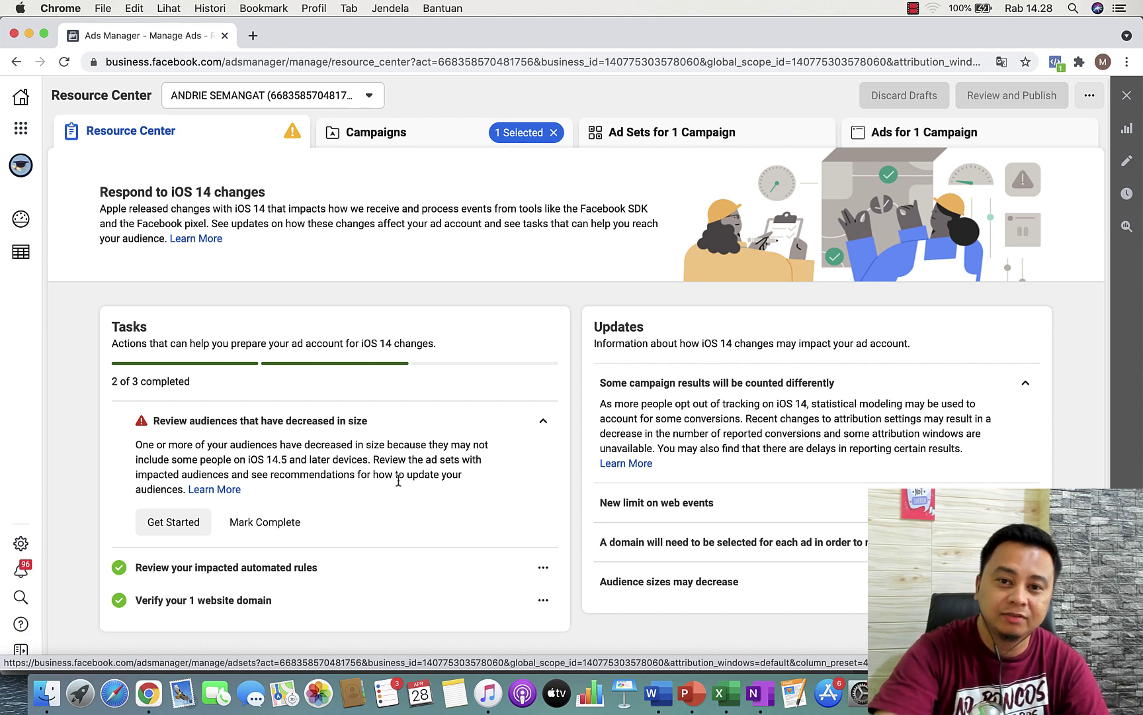
Step: Go to Business Settings and open the business's list of pixels under Data Sources
{"action": "left_click", "coordinate": [21, 128]}
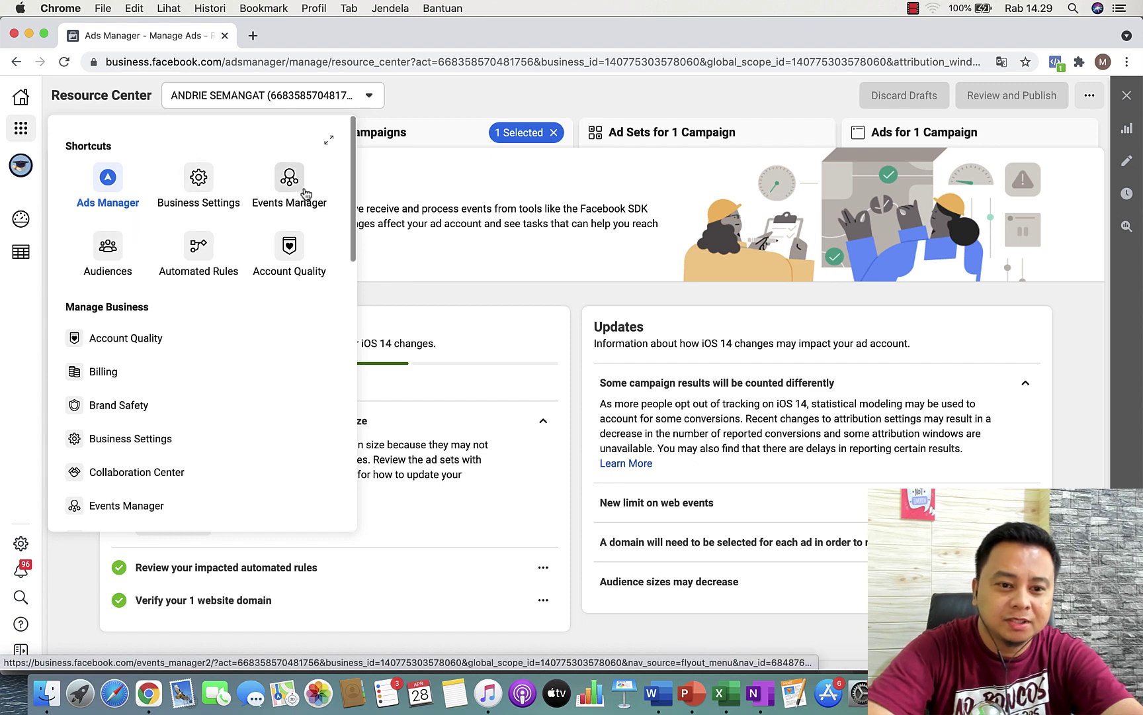
{"action": "left_click", "coordinate": [209, 196]}
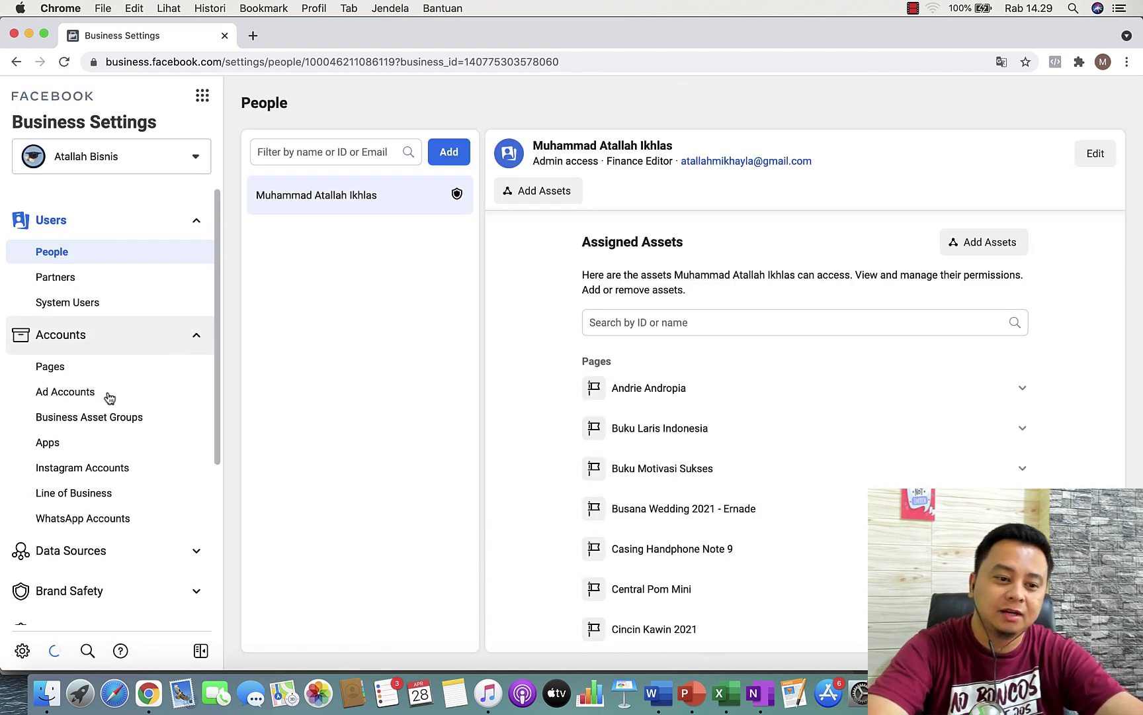
{"action": "scroll", "coordinate": [96, 458], "scroll_direction": "down", "scroll_amount": 5}
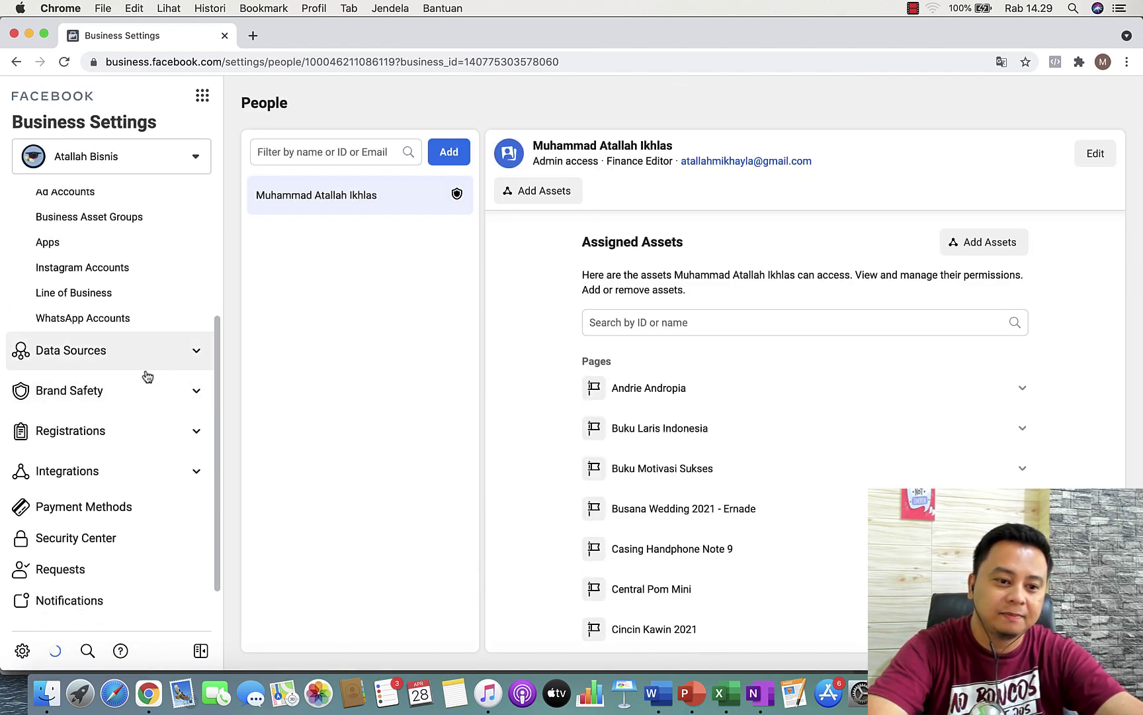
{"action": "left_click", "coordinate": [136, 397]}
{"action": "left_click", "coordinate": [159, 354]}
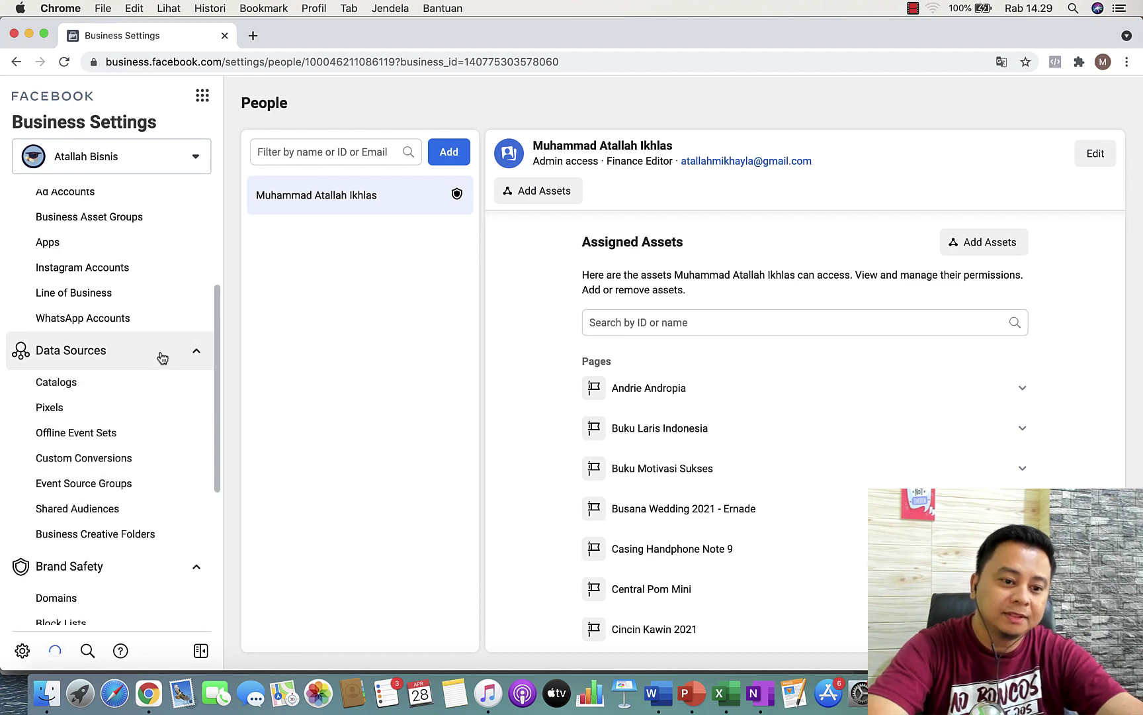
{"action": "left_click", "coordinate": [127, 411]}
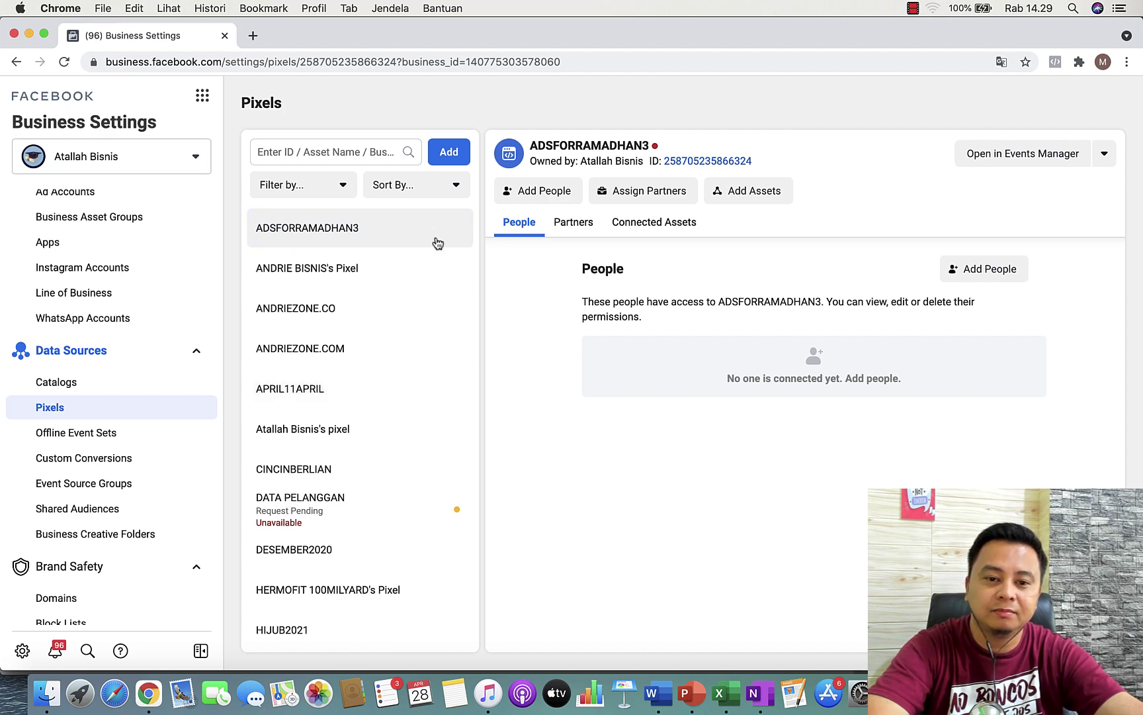
Step: Create a new pixel named CONTOHPIXEL, leaving the website URL blank
{"action": "left_click", "coordinate": [447, 156]}
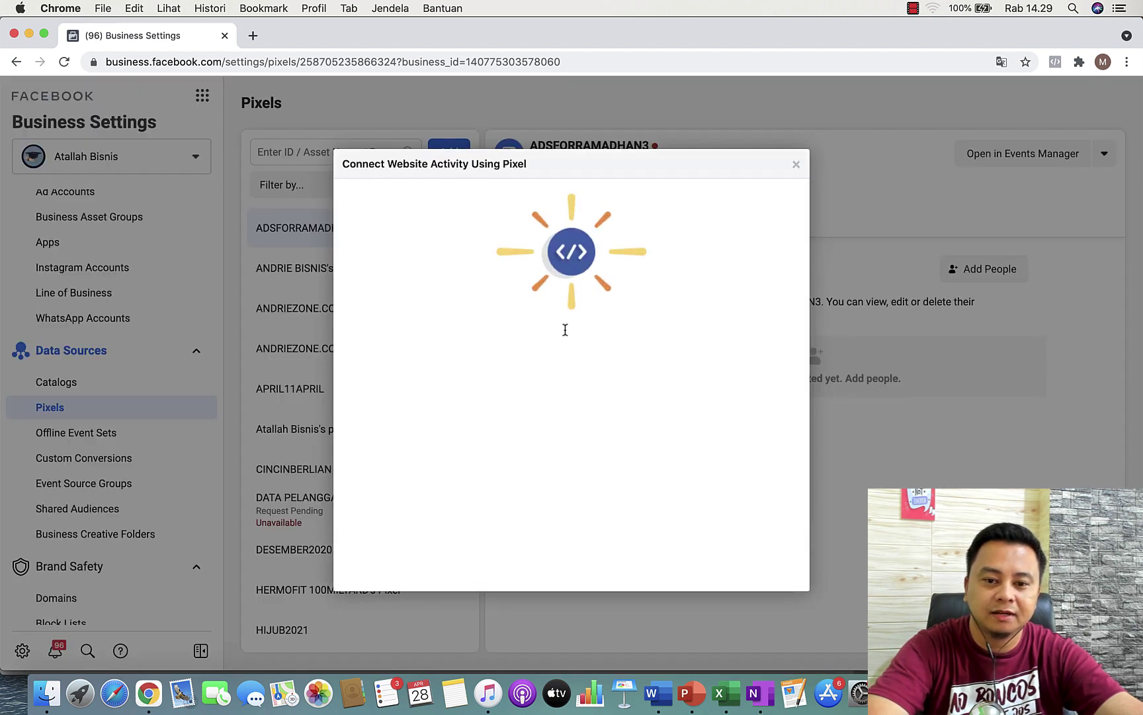
{"action": "triple_click", "coordinate": [489, 444]}
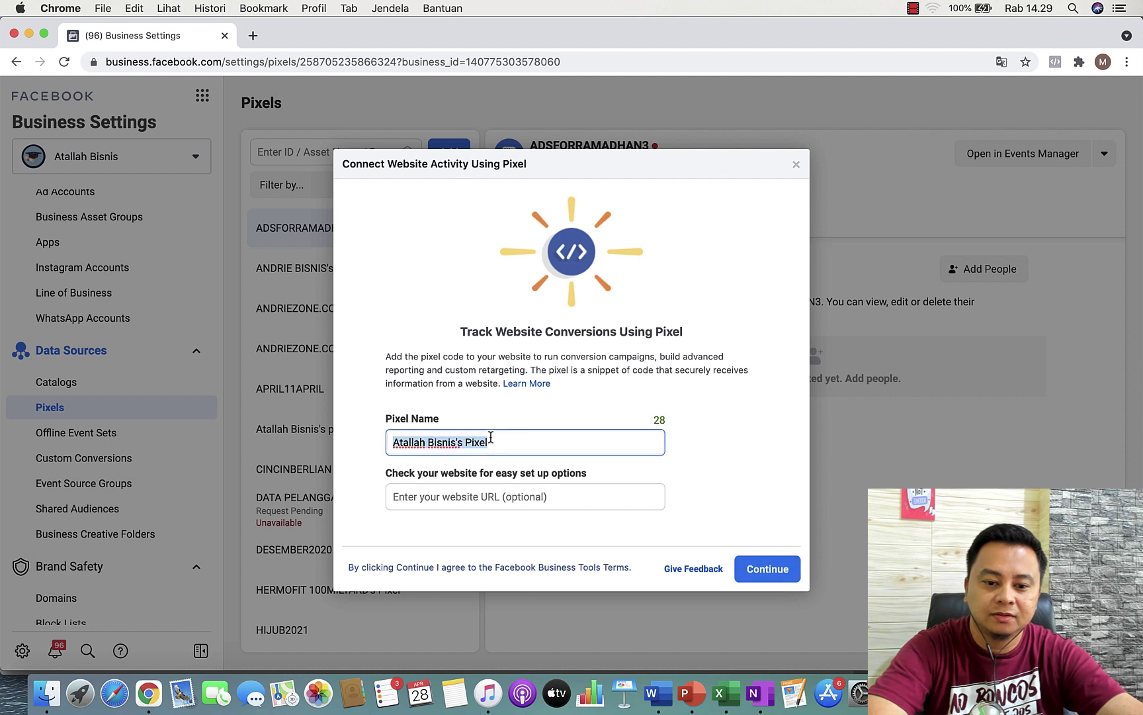
{"action": "type", "text": "CONTOH"}
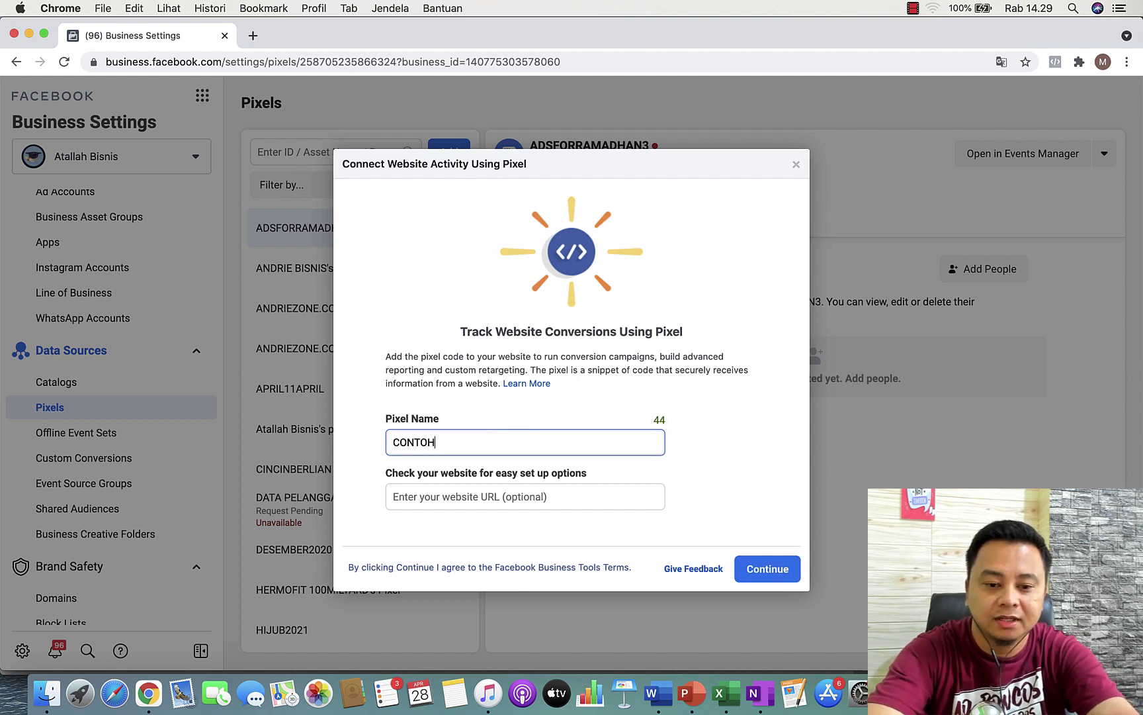
{"action": "type", "text": "PIXEL"}
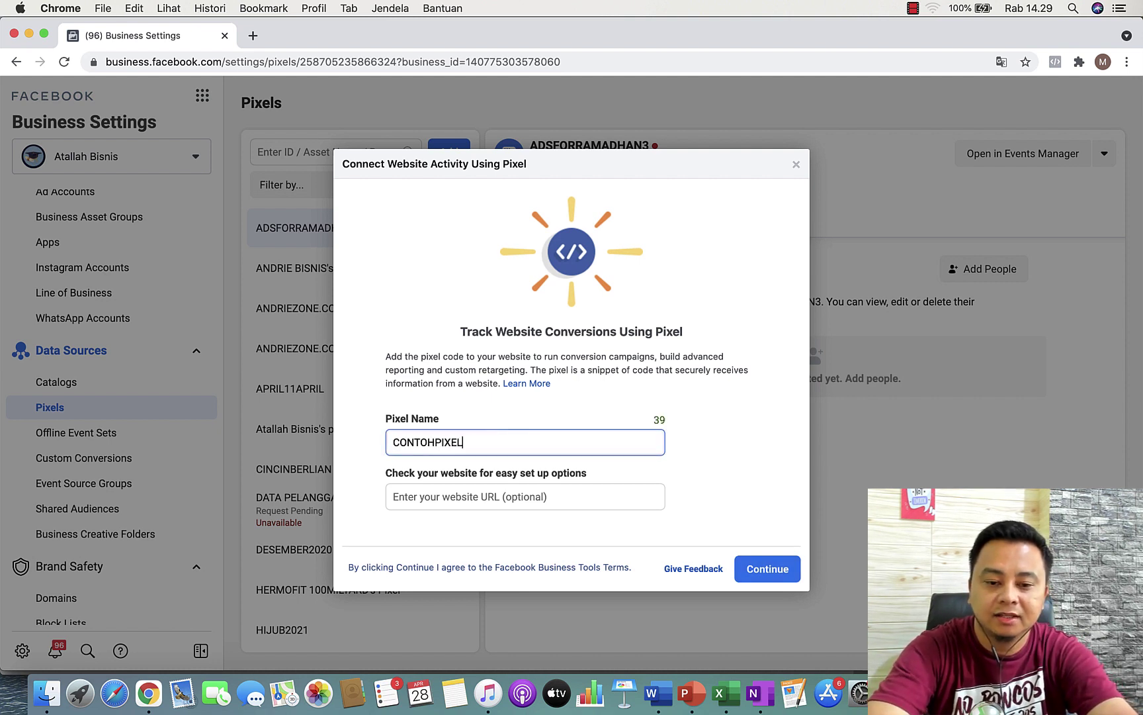
{"action": "left_click", "coordinate": [776, 576]}
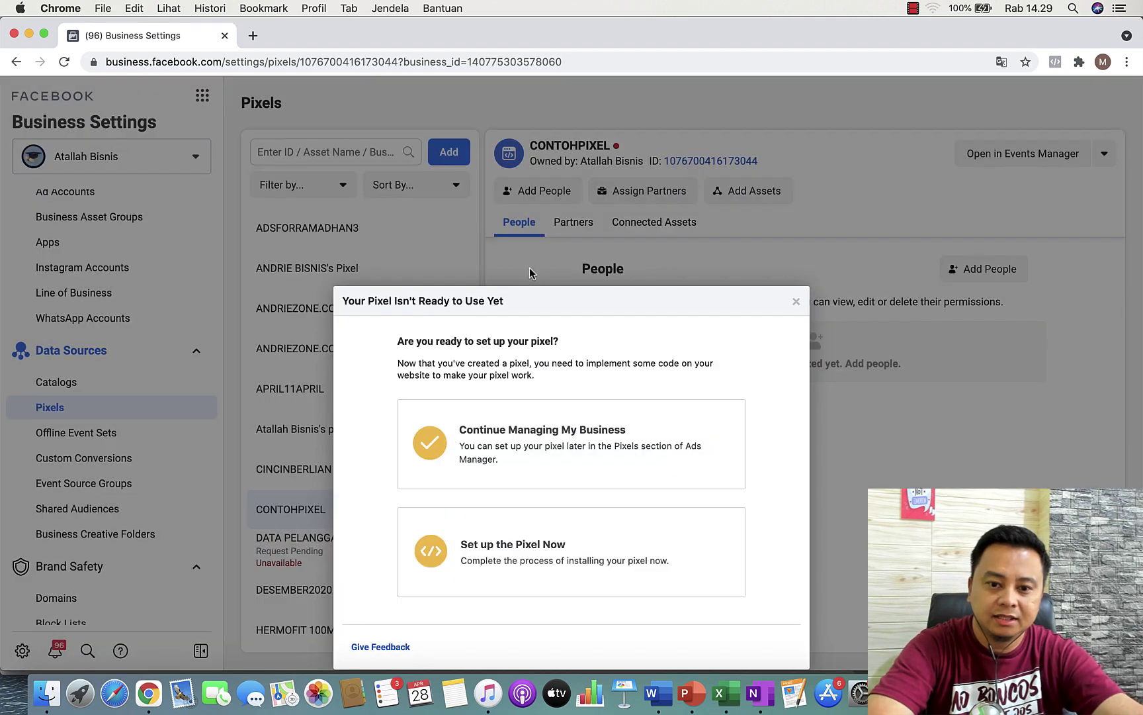
Step: Set up the new pixel now, proceed to manually adding event code, and examine the Ecommerce and Retail standard events
{"action": "left_click", "coordinate": [524, 526]}
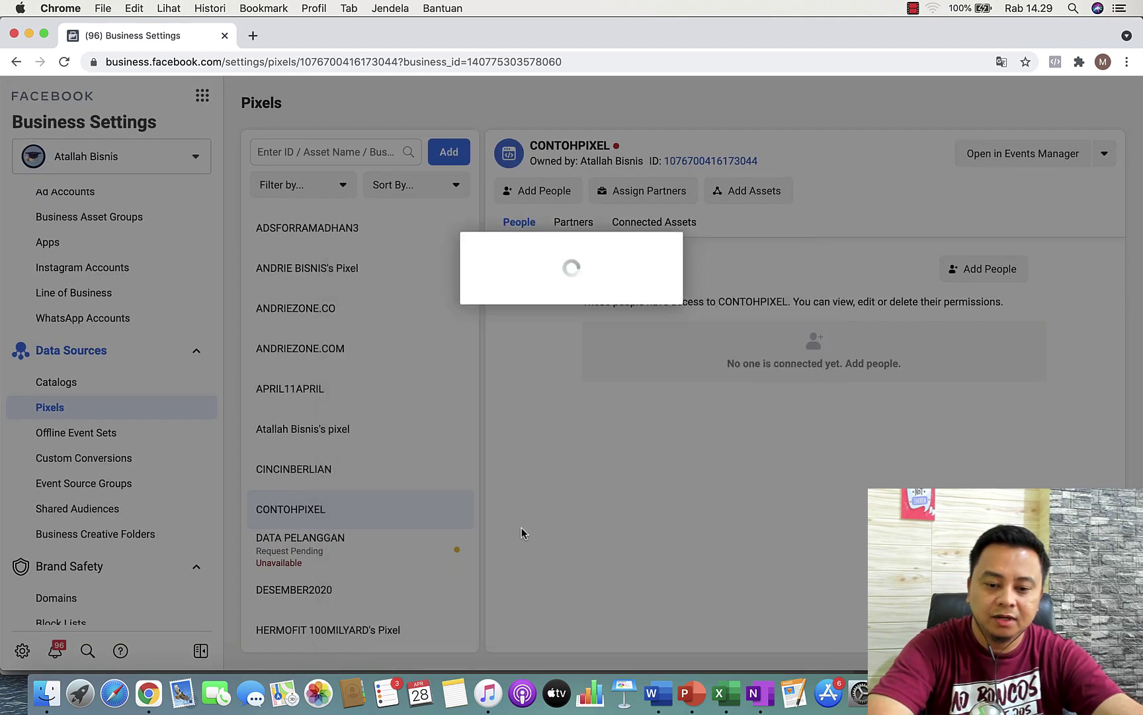
{"action": "left_click", "coordinate": [515, 369]}
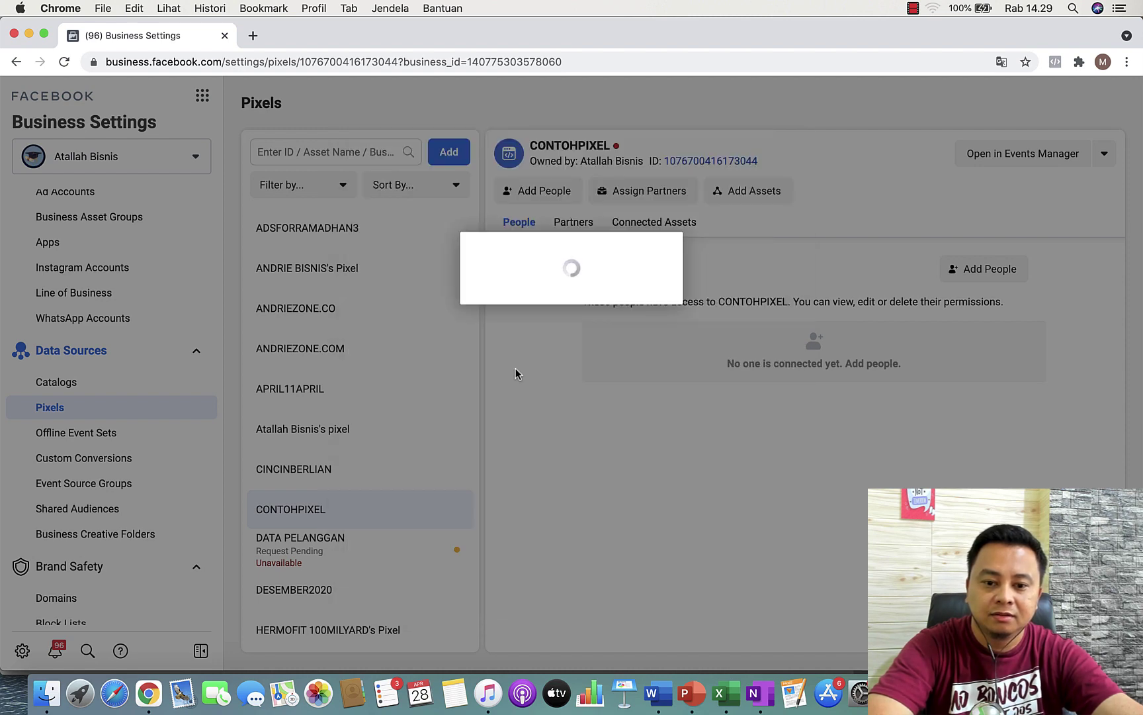
{"action": "left_click", "coordinate": [673, 176]}
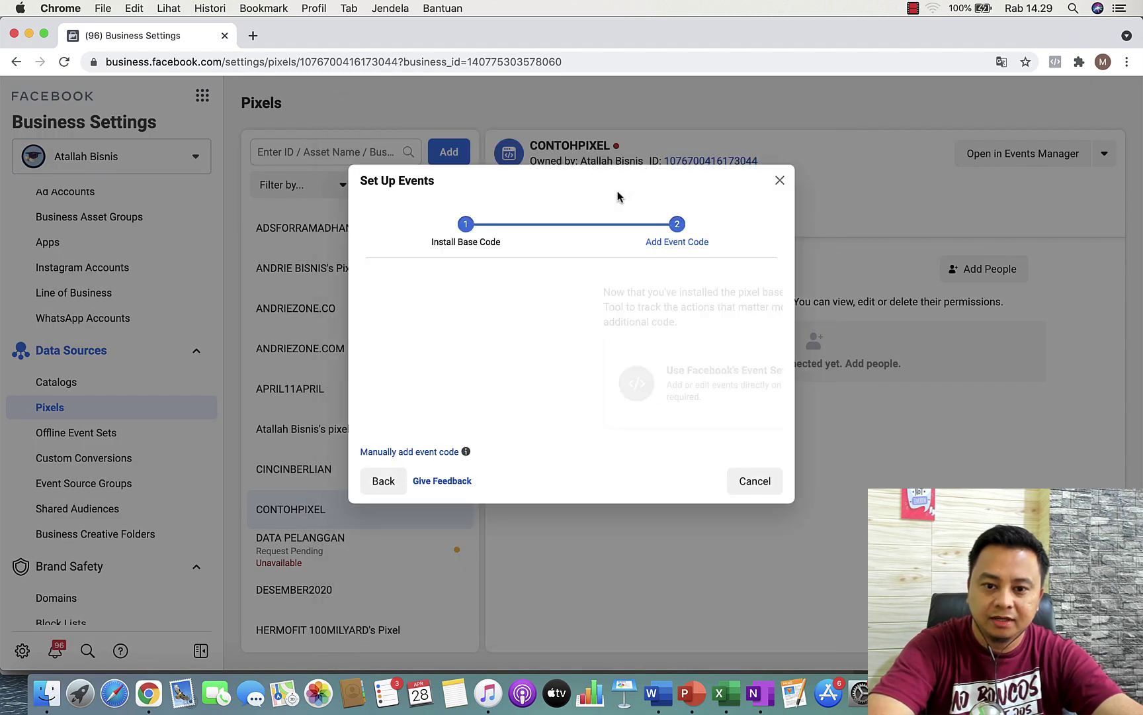
{"action": "left_click", "coordinate": [417, 451]}
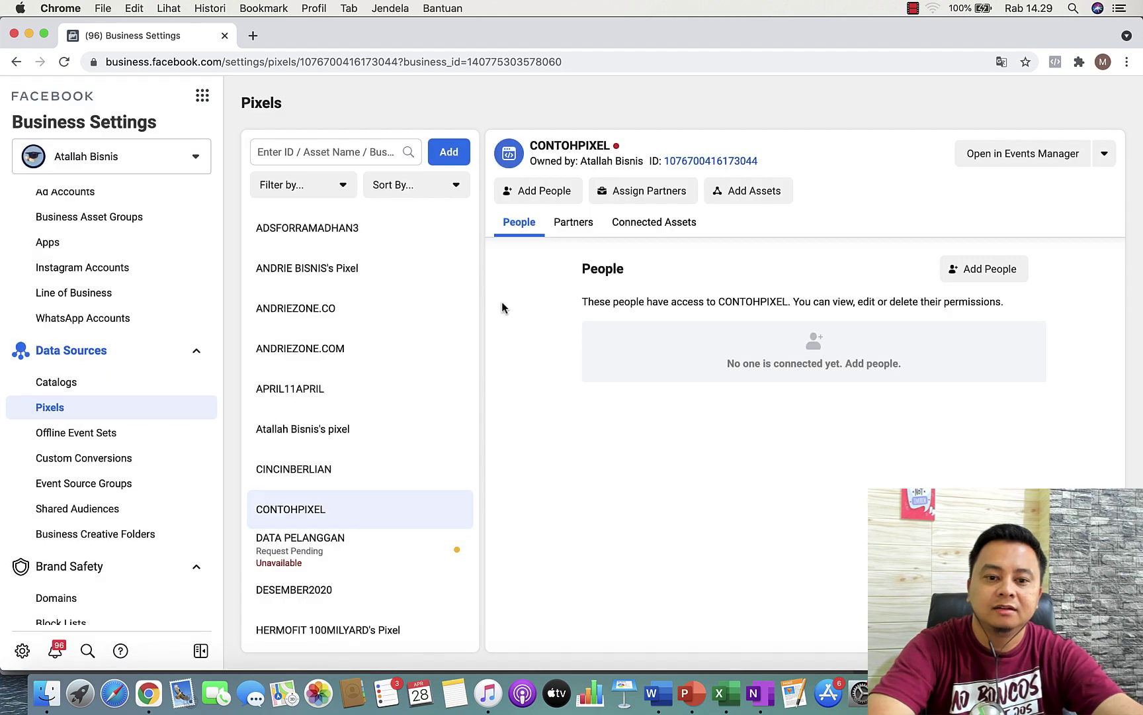
{"action": "scroll", "coordinate": [516, 385], "scroll_direction": "down", "scroll_amount": 3}
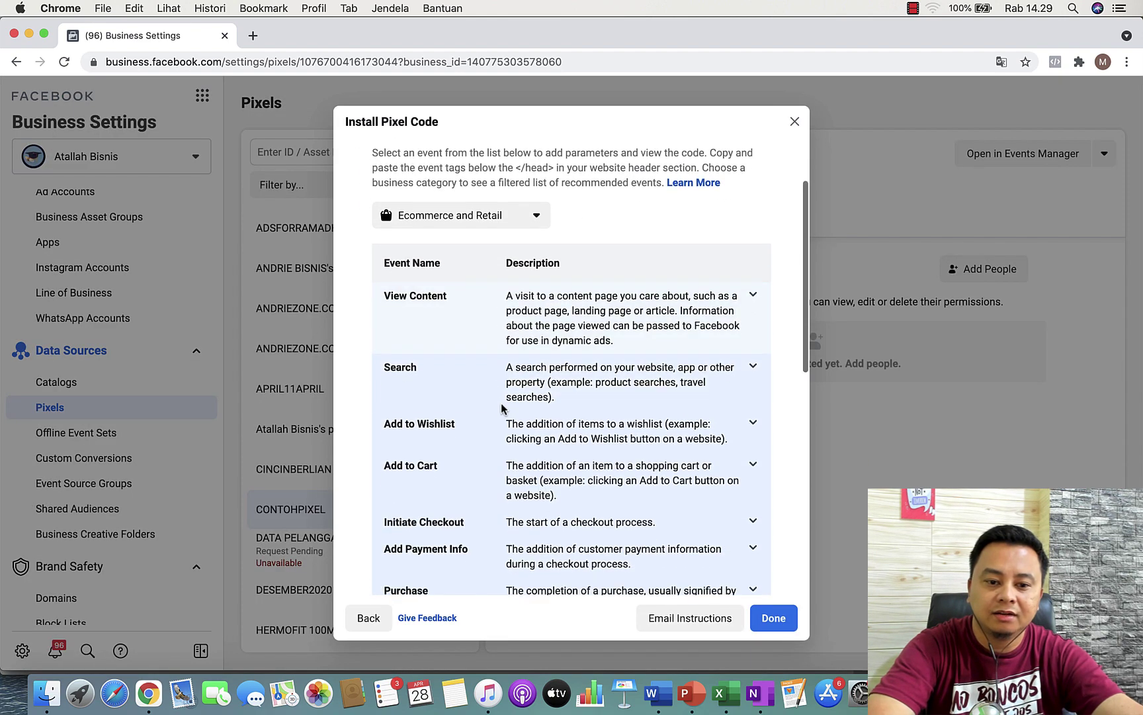
{"action": "scroll", "coordinate": [463, 407], "scroll_direction": "down", "scroll_amount": 4}
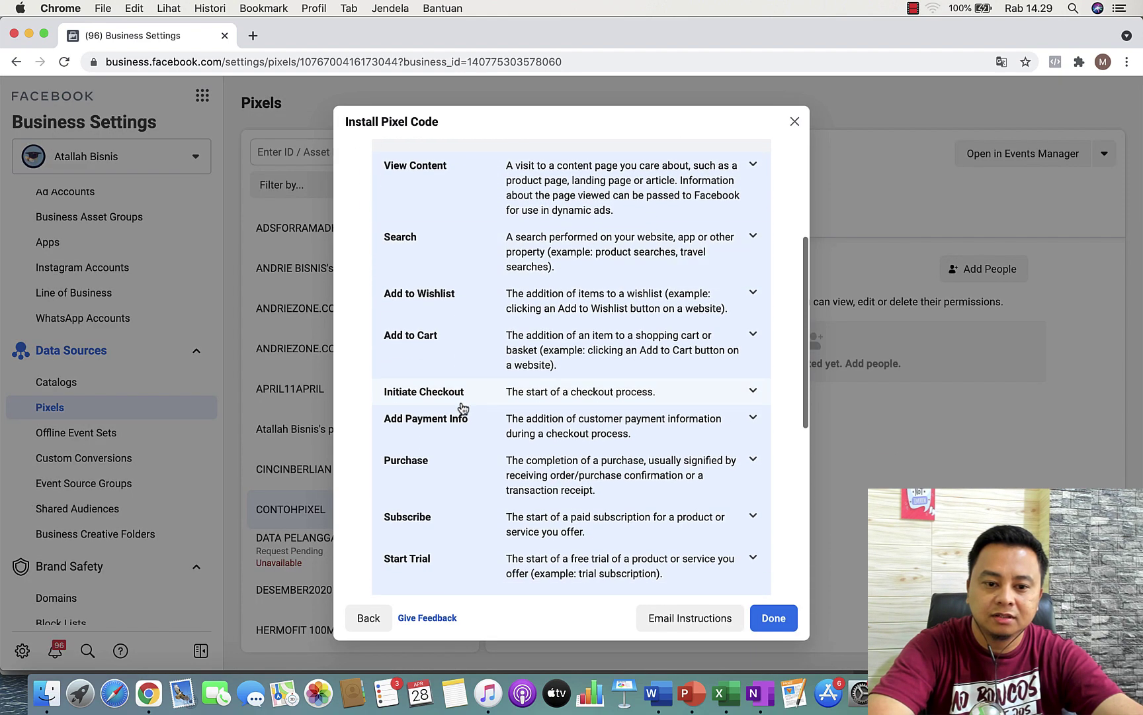
{"action": "scroll", "coordinate": [450, 473], "scroll_direction": "down", "scroll_amount": 5}
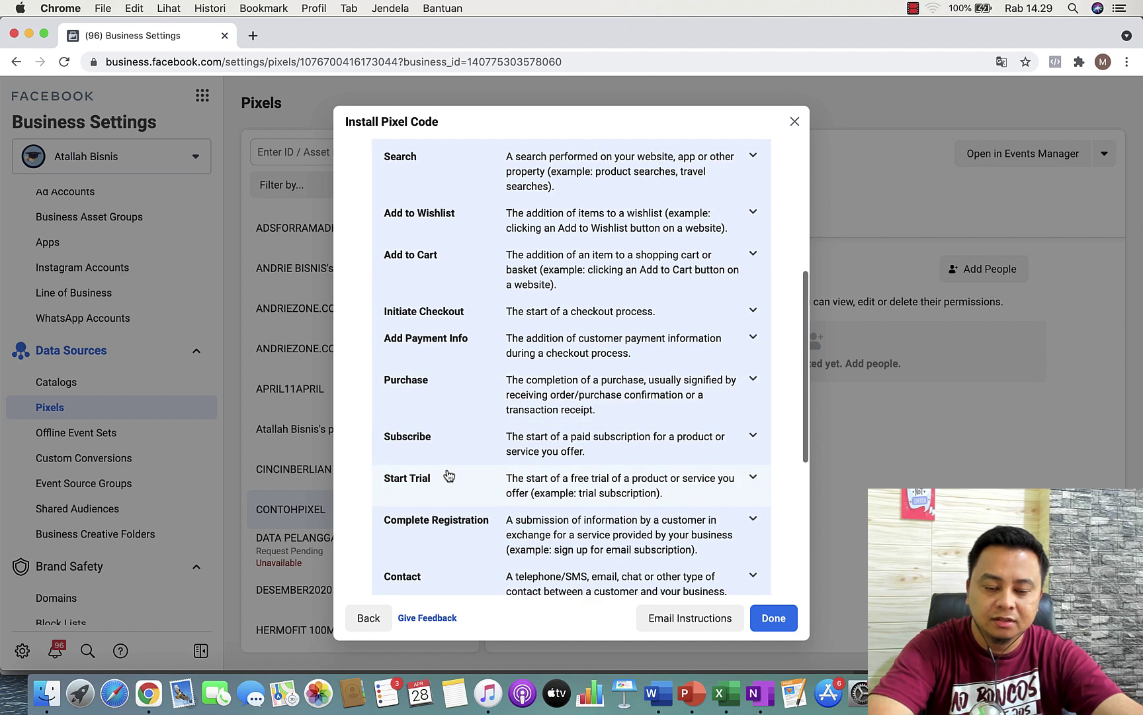
{"action": "scroll", "coordinate": [482, 552], "scroll_direction": "down", "scroll_amount": 5}
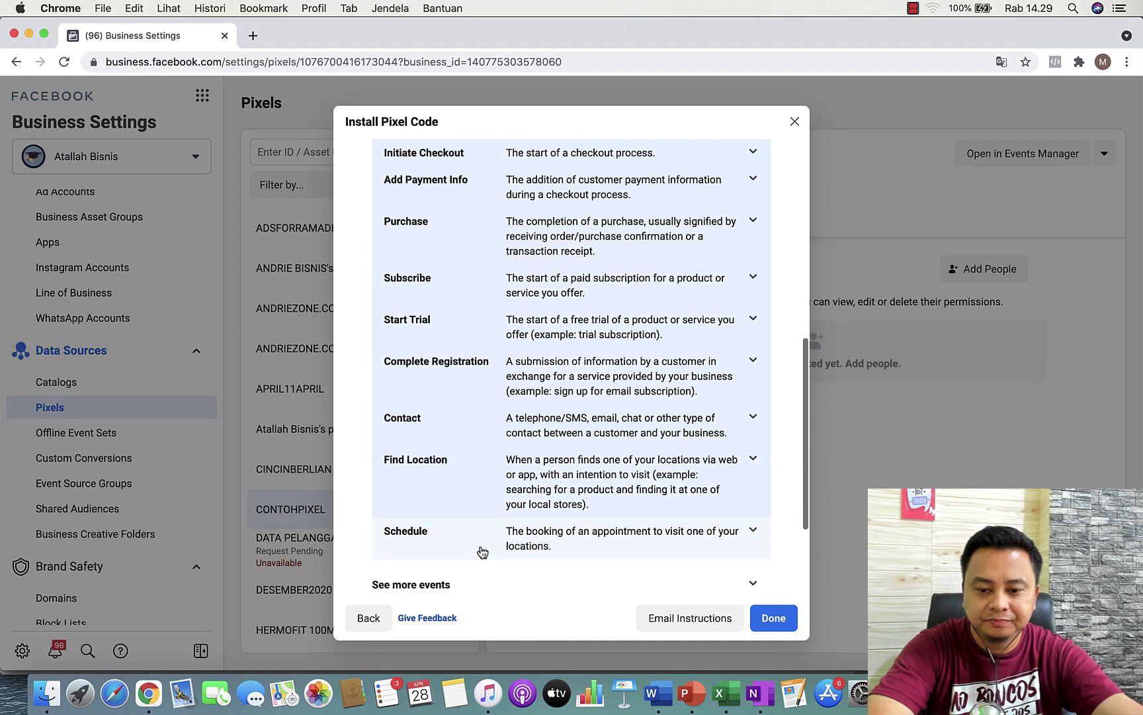
Step: Go back to the start of the event list, and open Ads Manager's Resource Center in a new browser tab
{"action": "scroll", "coordinate": [482, 552], "scroll_direction": "up", "scroll_amount": 3}
{"action": "scroll", "coordinate": [482, 551], "scroll_direction": "up", "scroll_amount": 10}
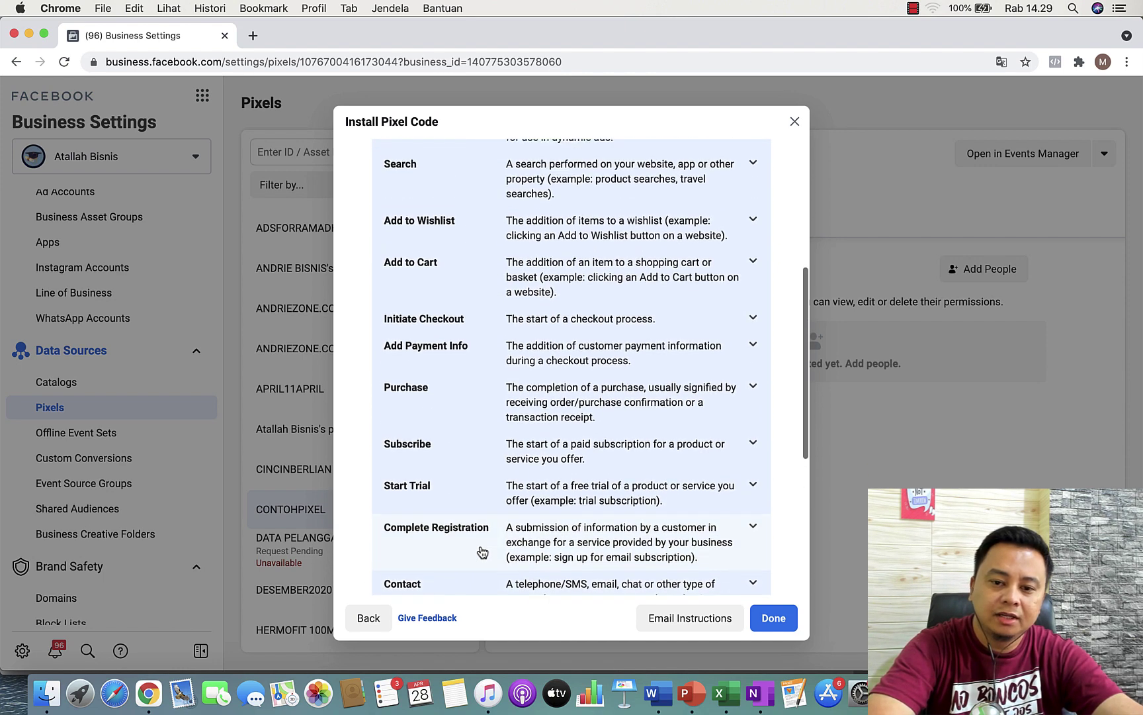
{"action": "scroll", "coordinate": [483, 552], "scroll_direction": "up", "scroll_amount": 4}
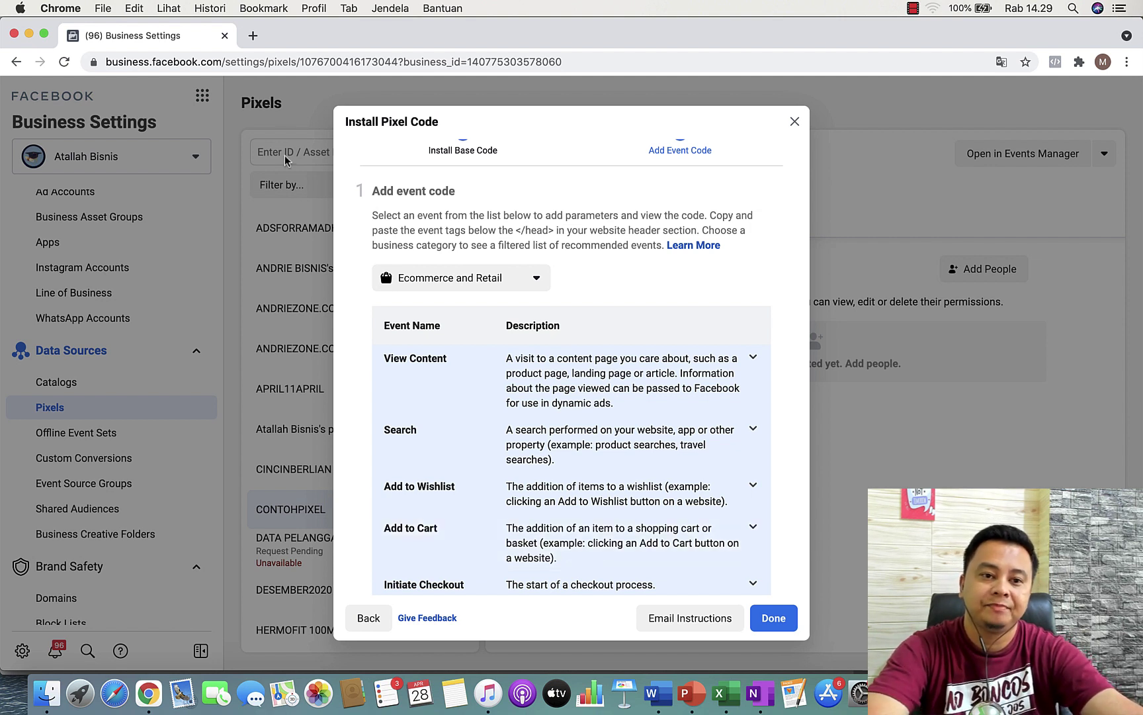
{"action": "left_click", "coordinate": [253, 35]}
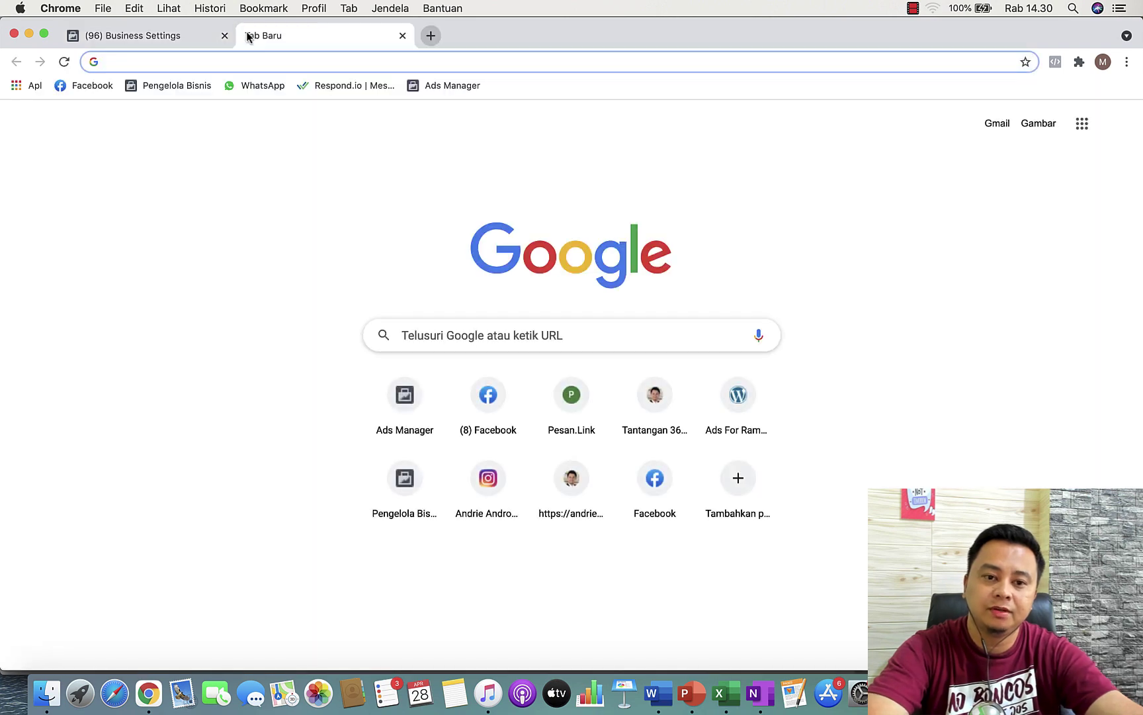
{"action": "left_click", "coordinate": [427, 92]}
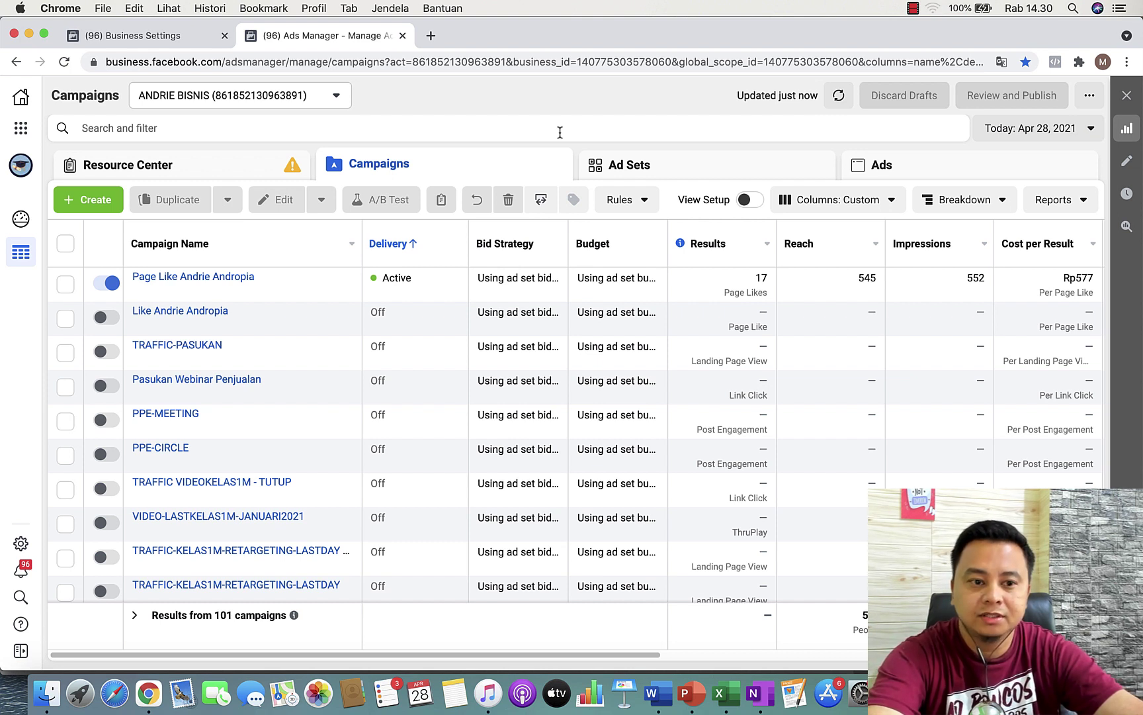
{"action": "left_click", "coordinate": [254, 172]}
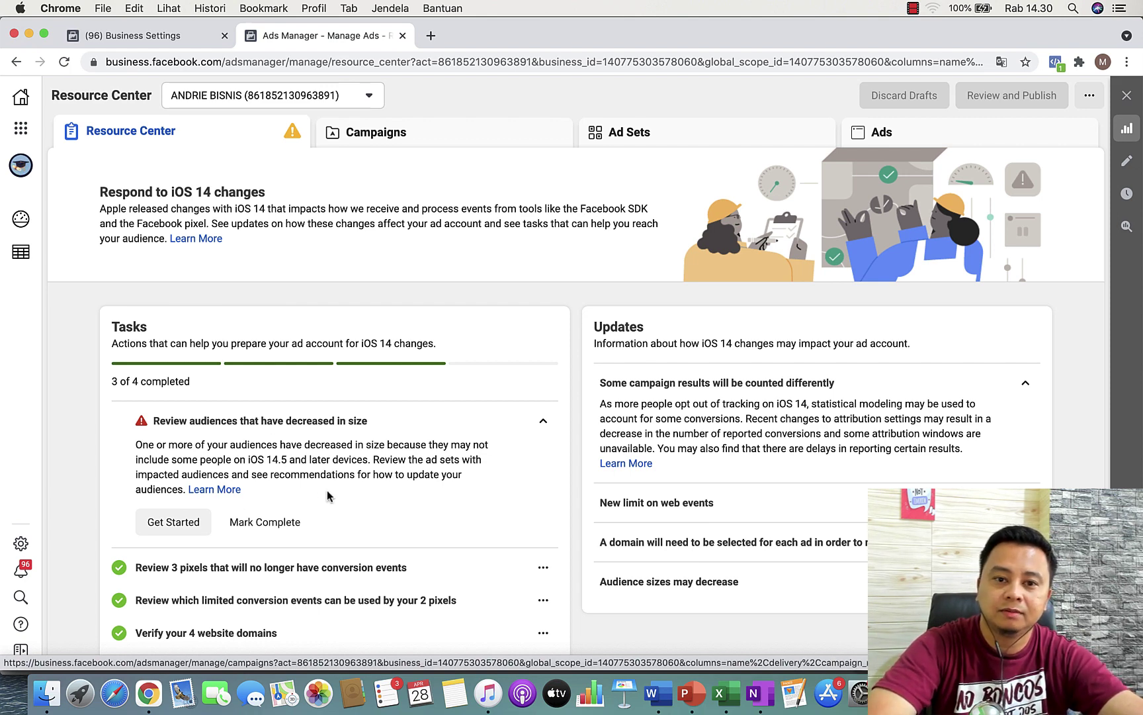
Step: Switch to the marketing expert's email in Gmail, and then to the PowerPoint slide titled PERUBAHAN IOS 14
{"action": "key", "text": "ctrl+Up"}
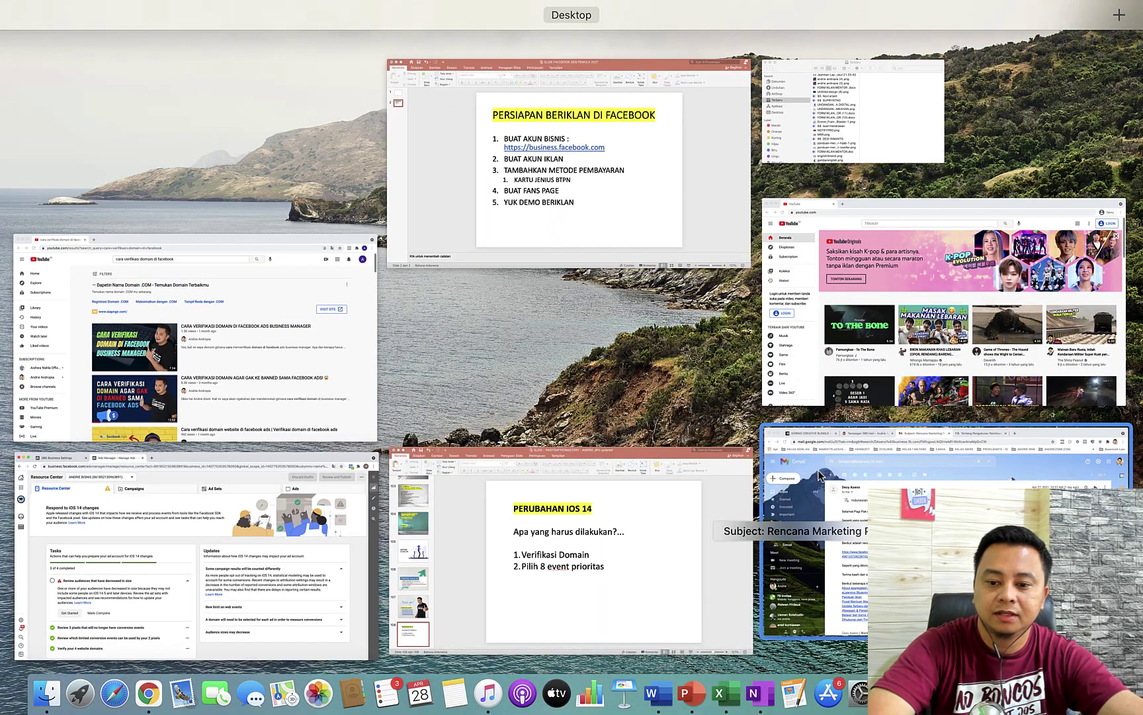
{"action": "left_click", "coordinate": [819, 475]}
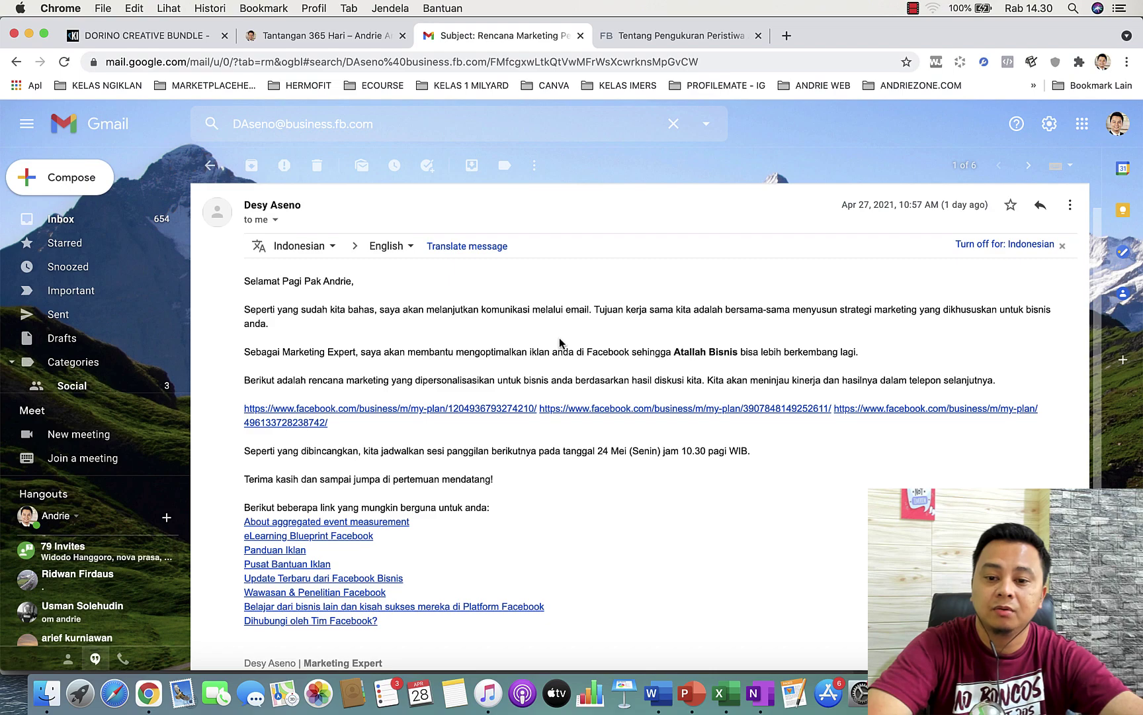
{"action": "key", "text": "ctrl+Up"}
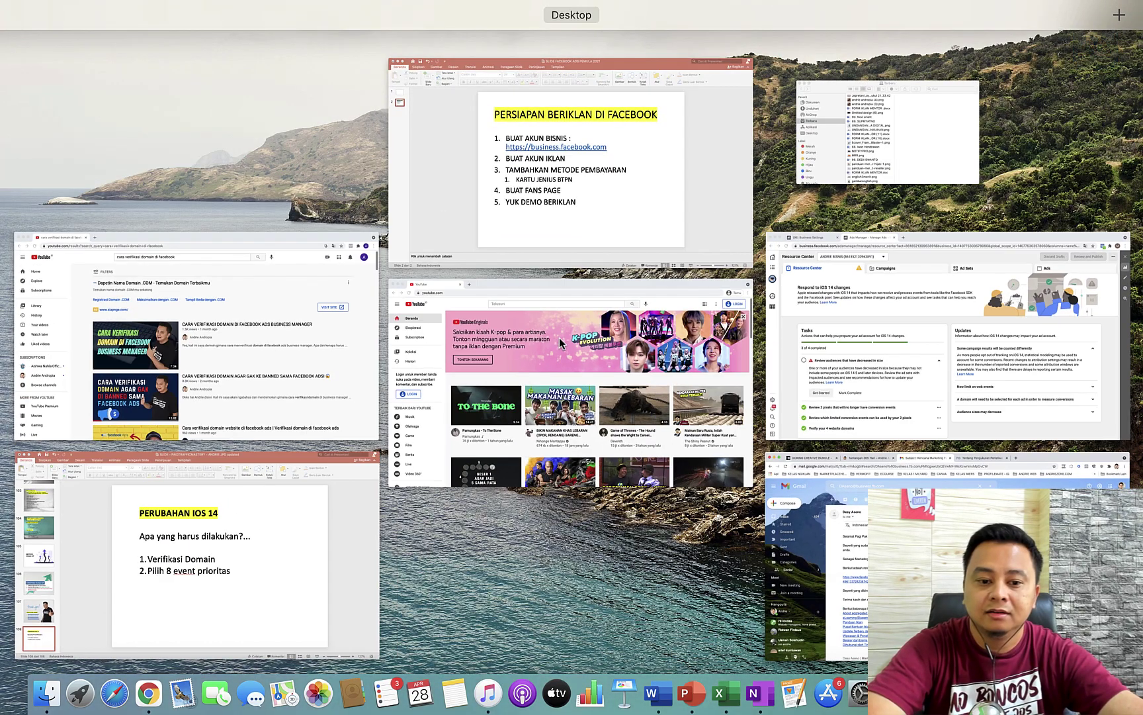
{"action": "left_click", "coordinate": [351, 507]}
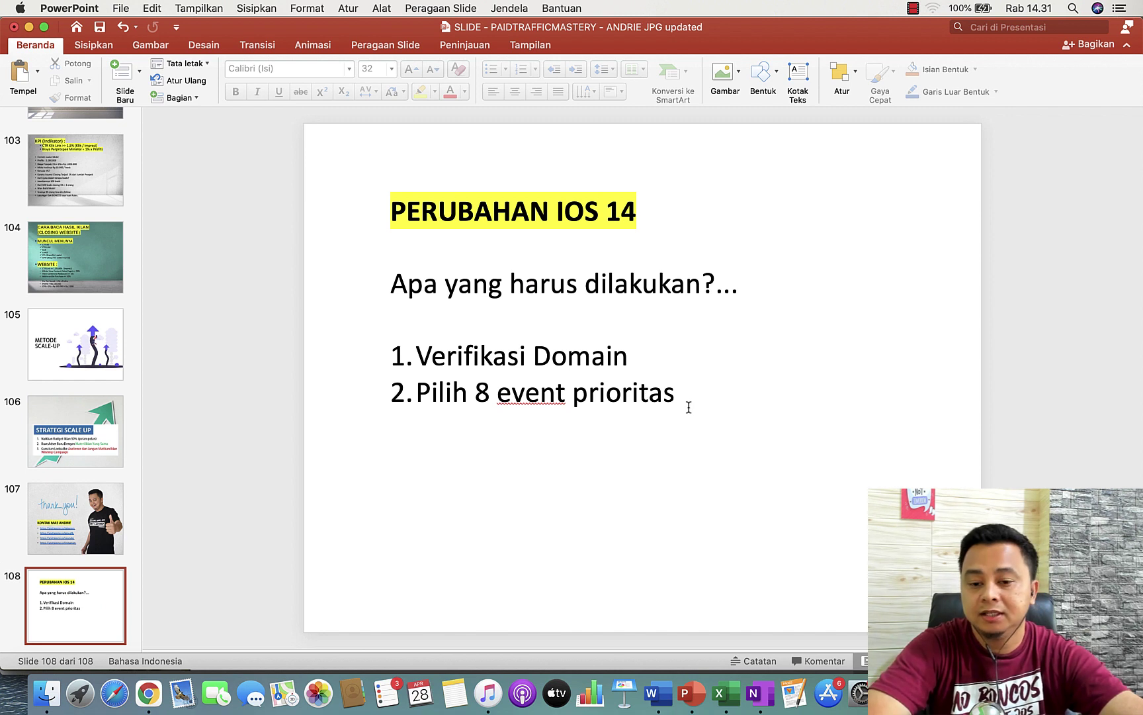
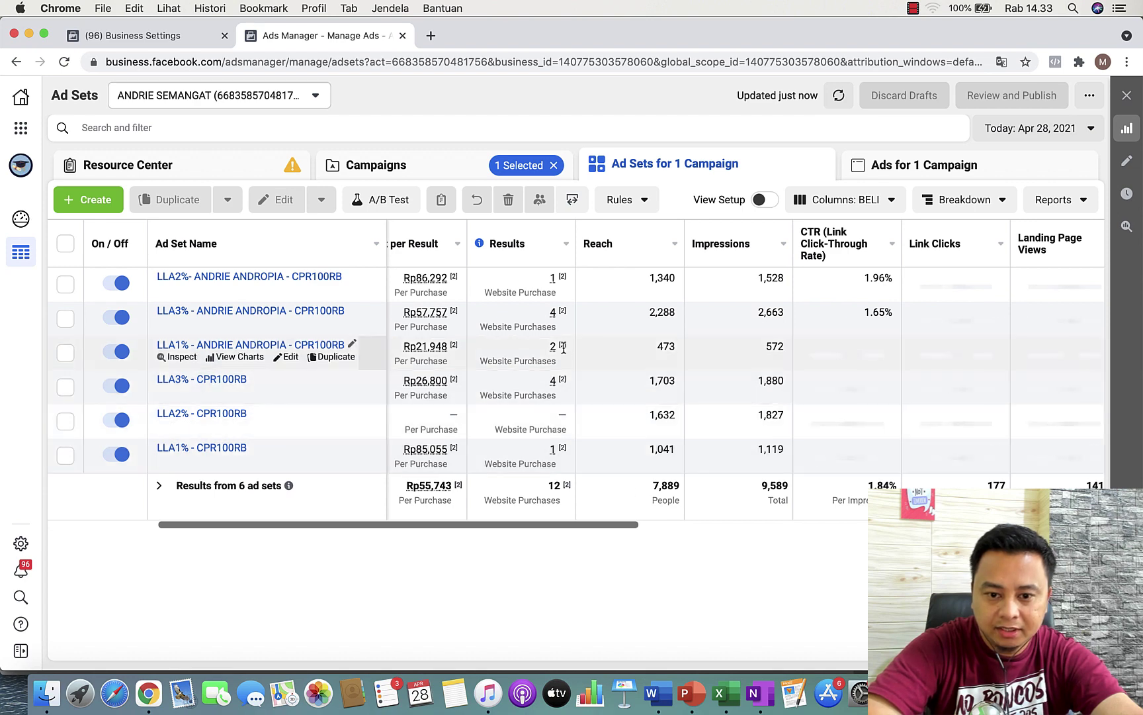
Step: Examine the conversion breakdown behind the website purchases of the third ad set
{"action": "mouse_move", "coordinate": [562, 346]}
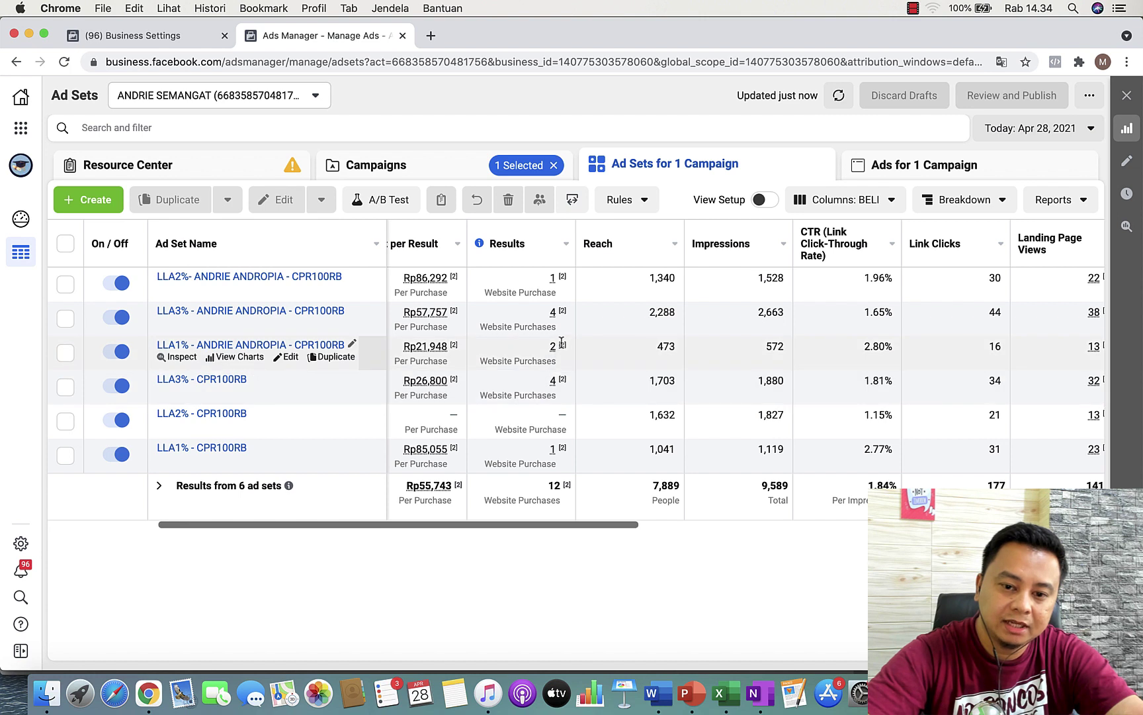
{"action": "mouse_move", "coordinate": [553, 347]}
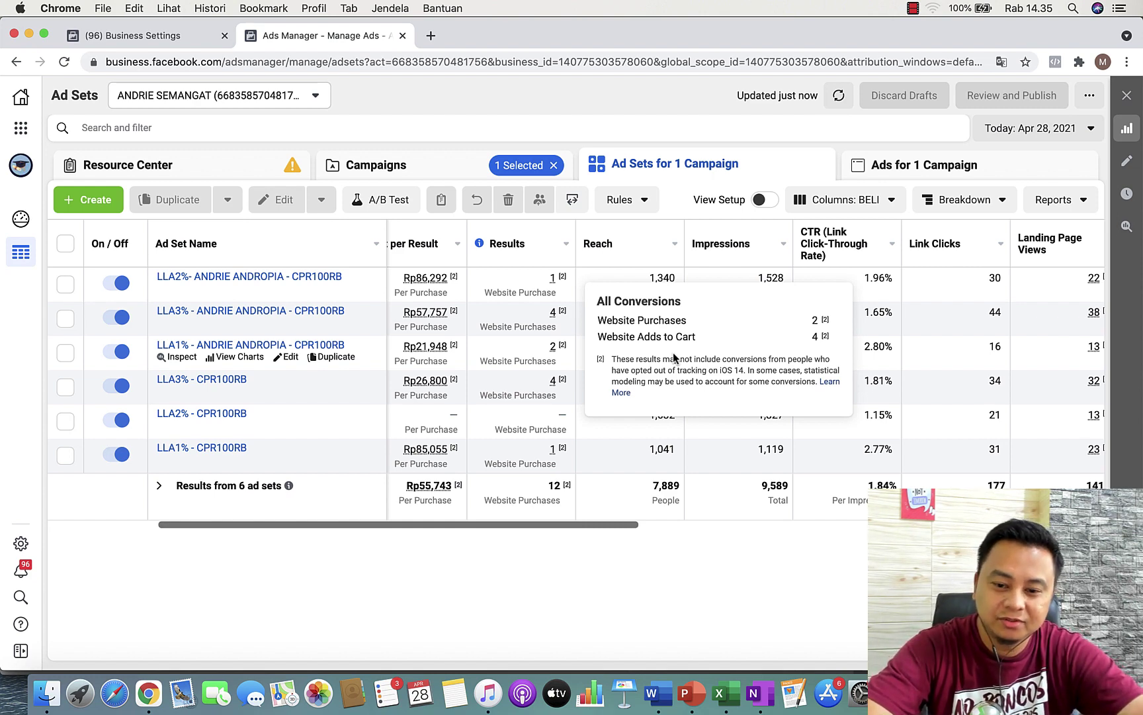
Step: Switch to the iOS 14 slide in PowerPoint and highlight its two action points, Verifikasi Domain and Pilih 8 event prioritas
{"action": "left_click", "coordinate": [691, 693]}
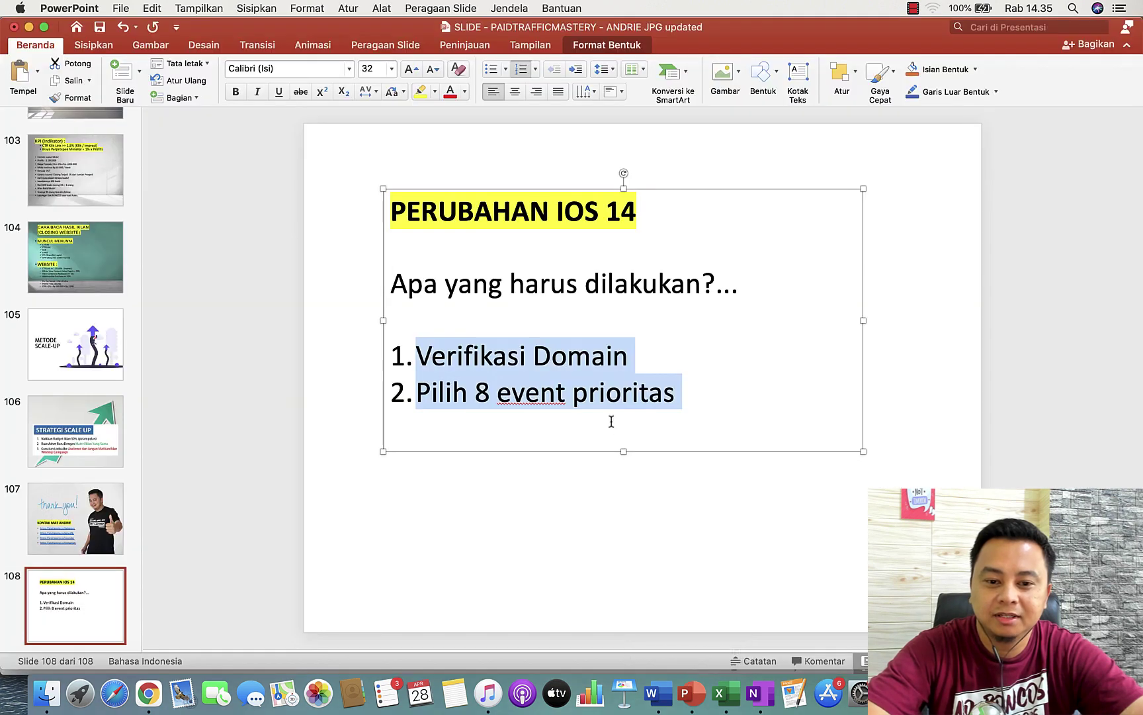
{"action": "left_click", "coordinate": [529, 350]}
{"action": "left_click_drag", "start_coordinate": [417, 356], "coordinate": [654, 374]}
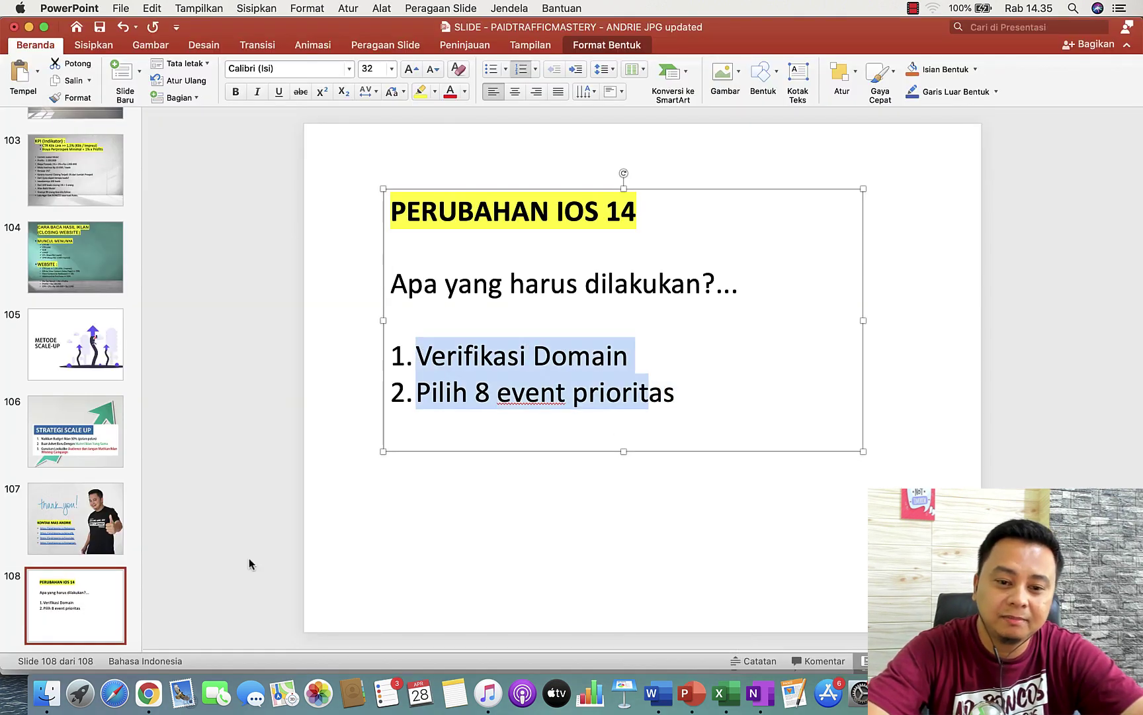
Step: Switch to the YouTube browser window, search for "cara verifikasi domain di facebook" and look over the video results
{"action": "left_click", "coordinate": [150, 694]}
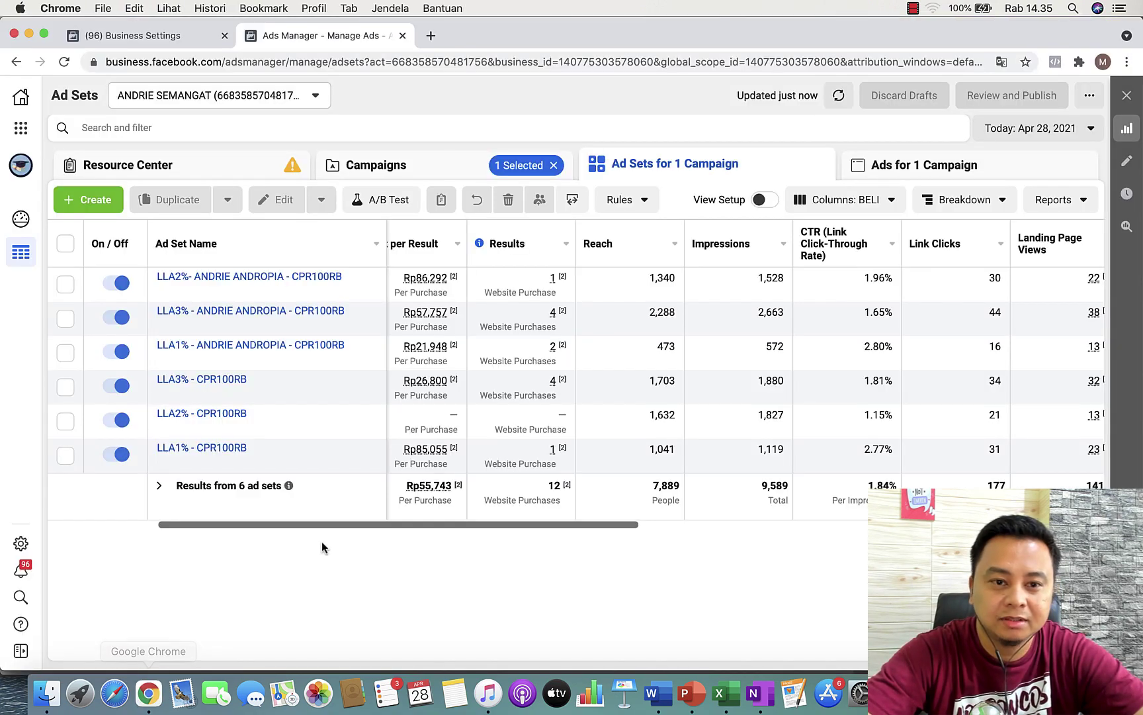
{"action": "key", "text": "ctrl+Up"}
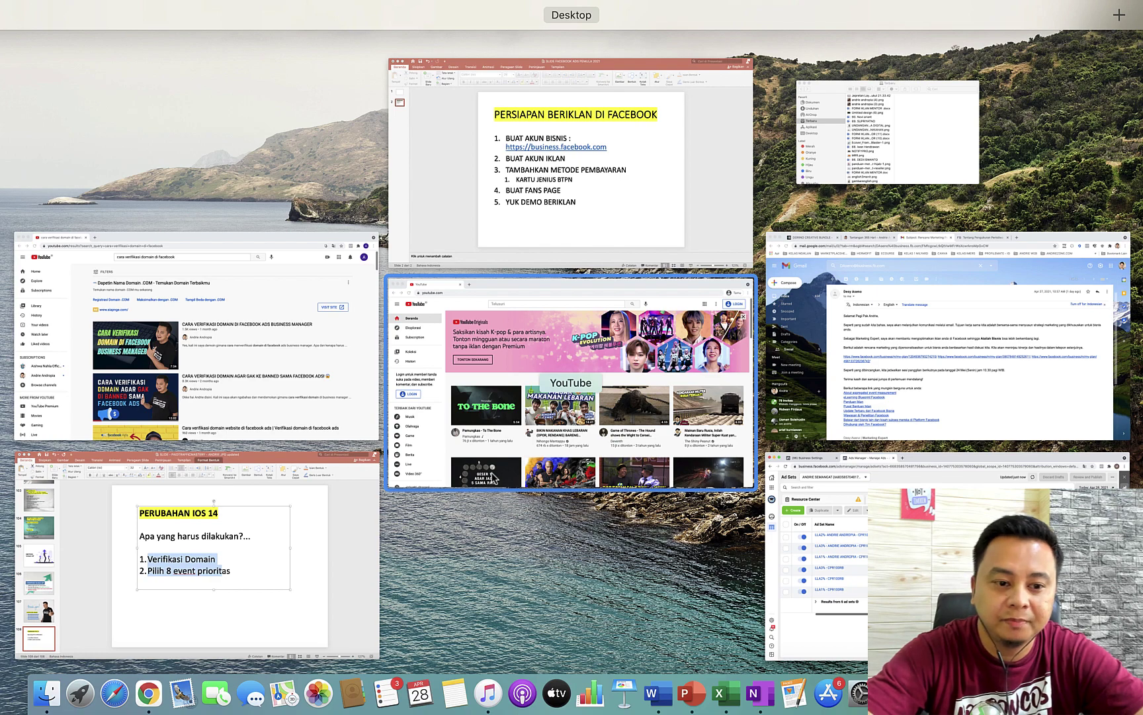
{"action": "left_click", "coordinate": [494, 478]}
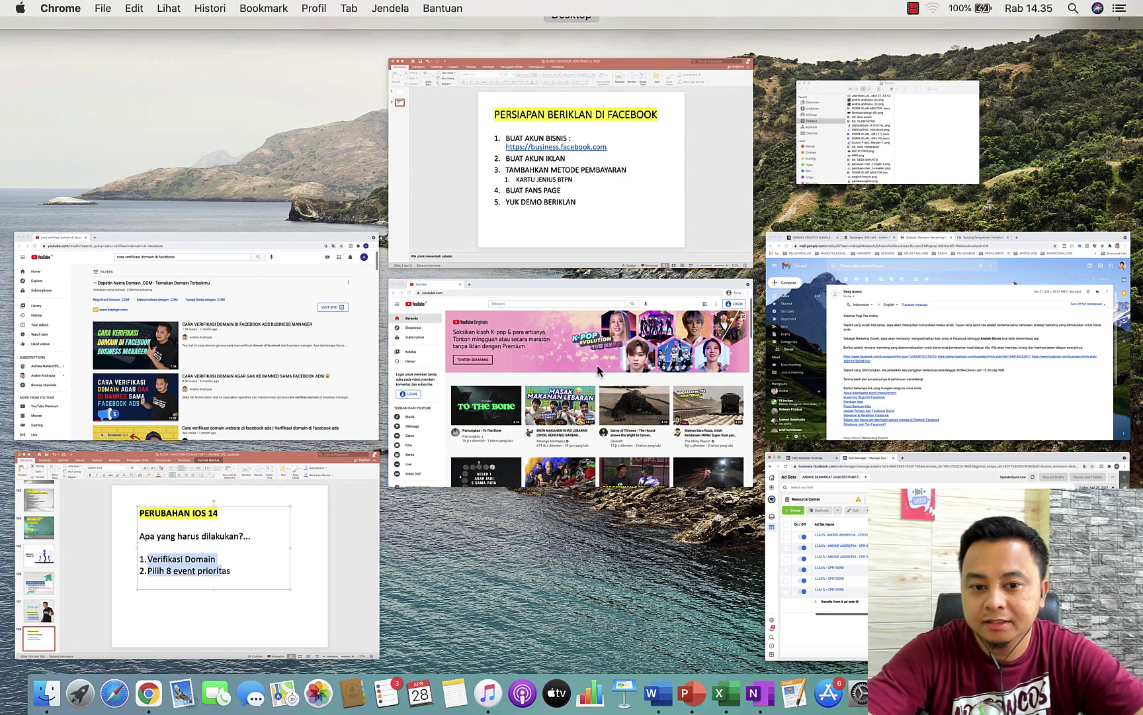
{"action": "left_click", "coordinate": [536, 98]}
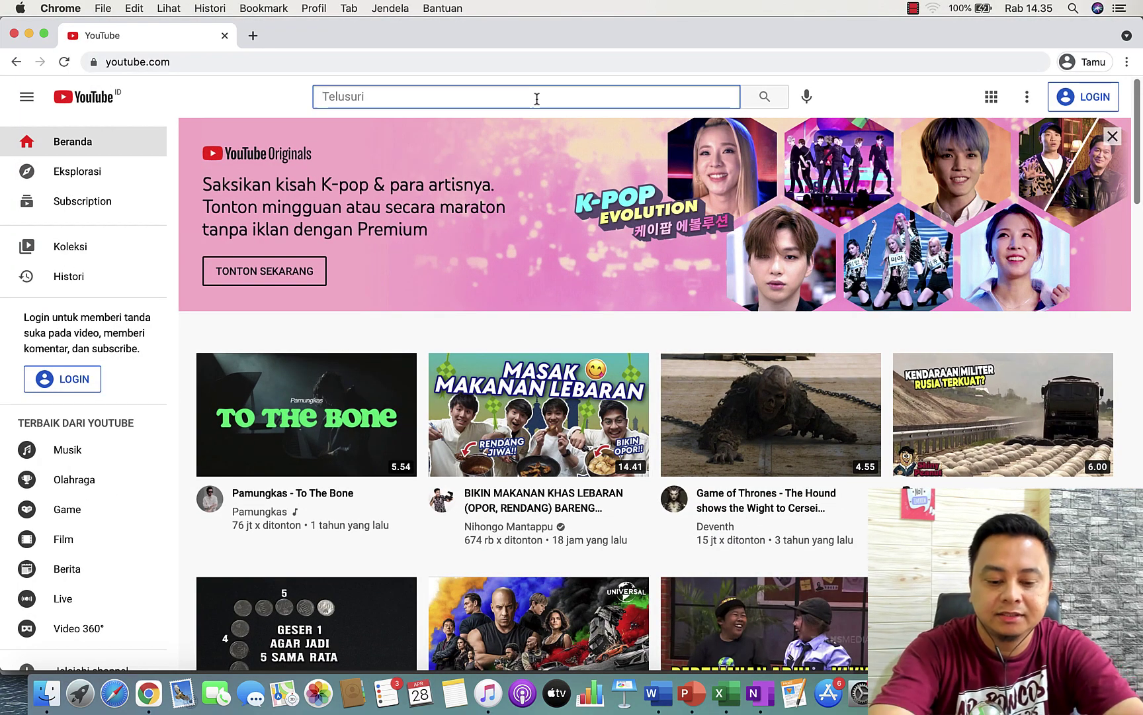
{"action": "type", "text": "CARA VER"}
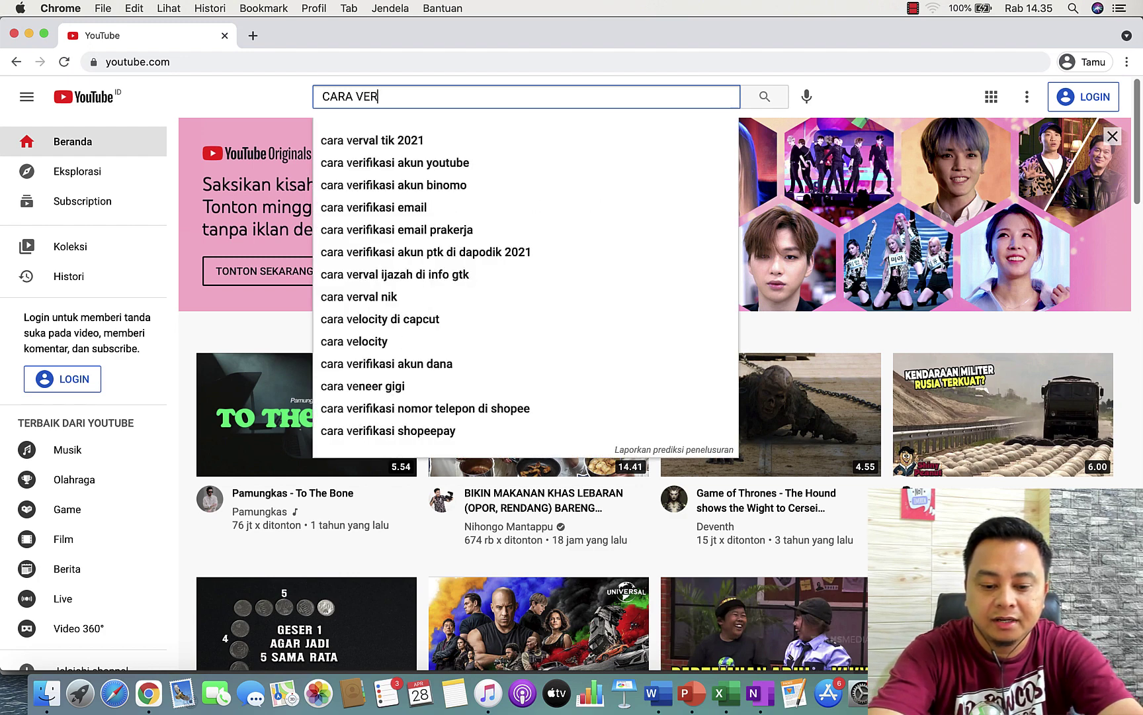
{"action": "type", "text": "IFIK"}
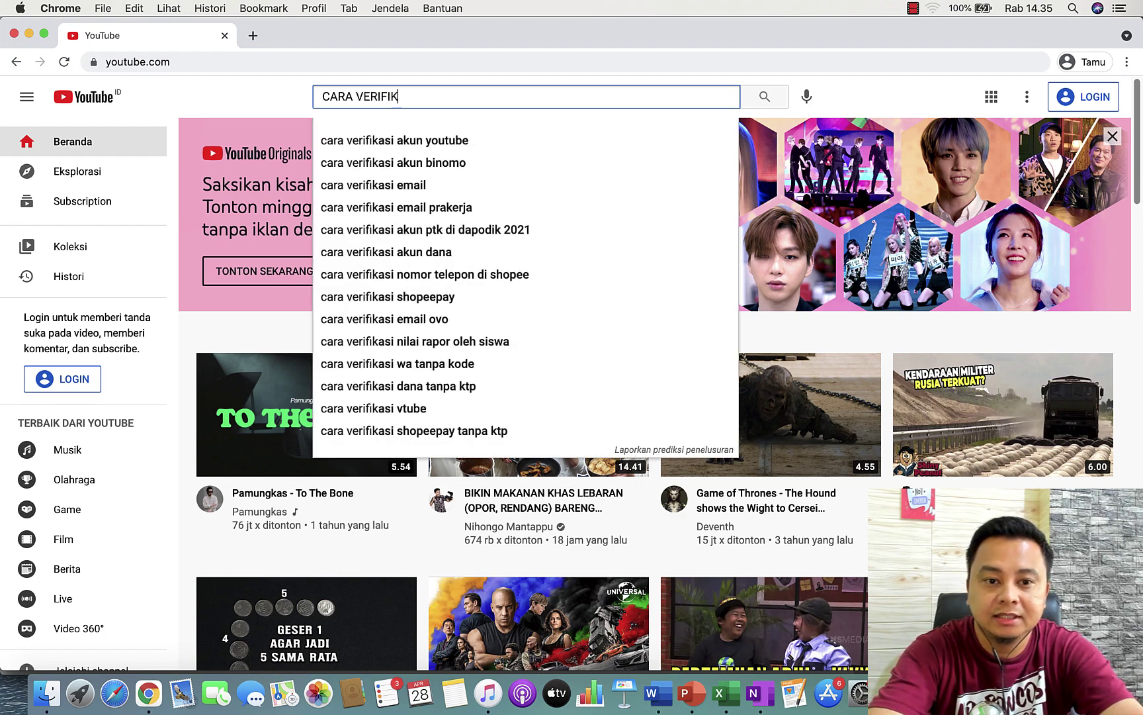
{"action": "type", "text": "ASI DO"}
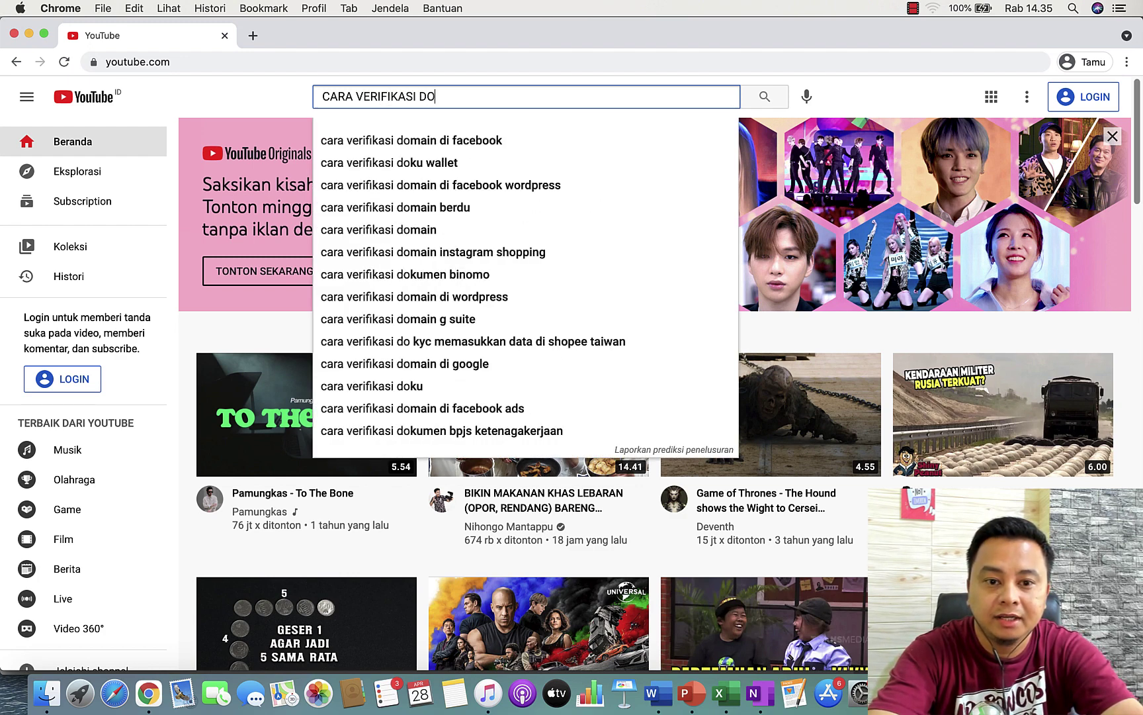
{"action": "key", "text": "Down"}
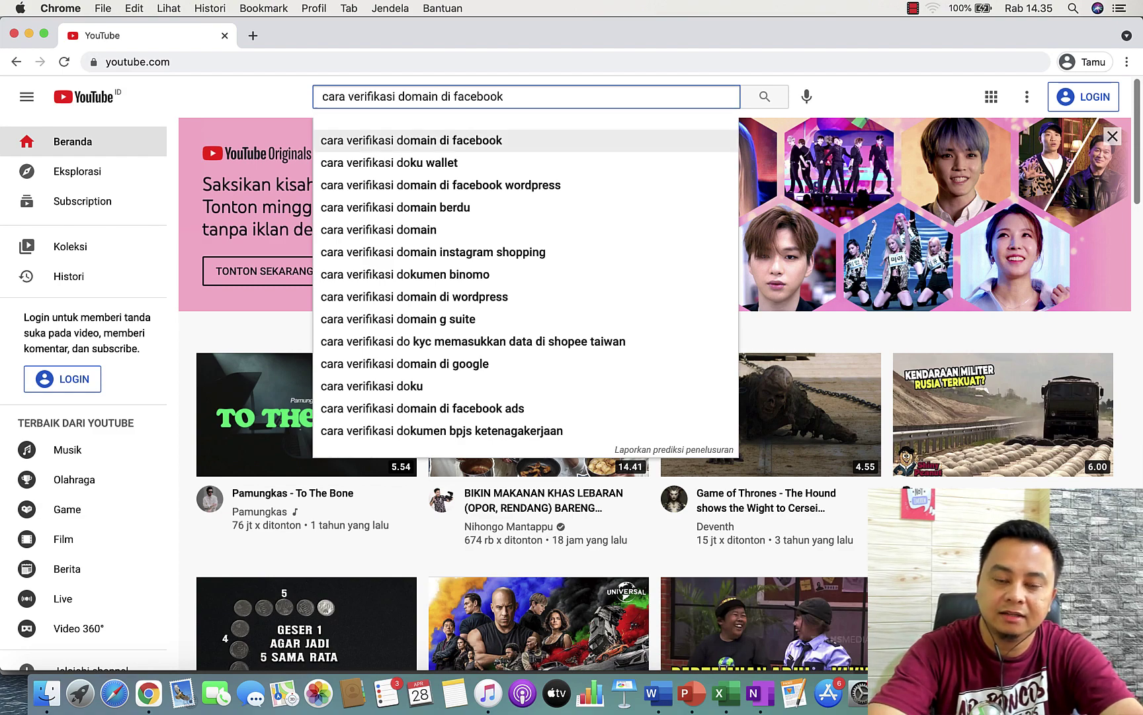
{"action": "key", "text": "Return"}
{"action": "scroll", "coordinate": [513, 403], "scroll_direction": "down", "scroll_amount": 10}
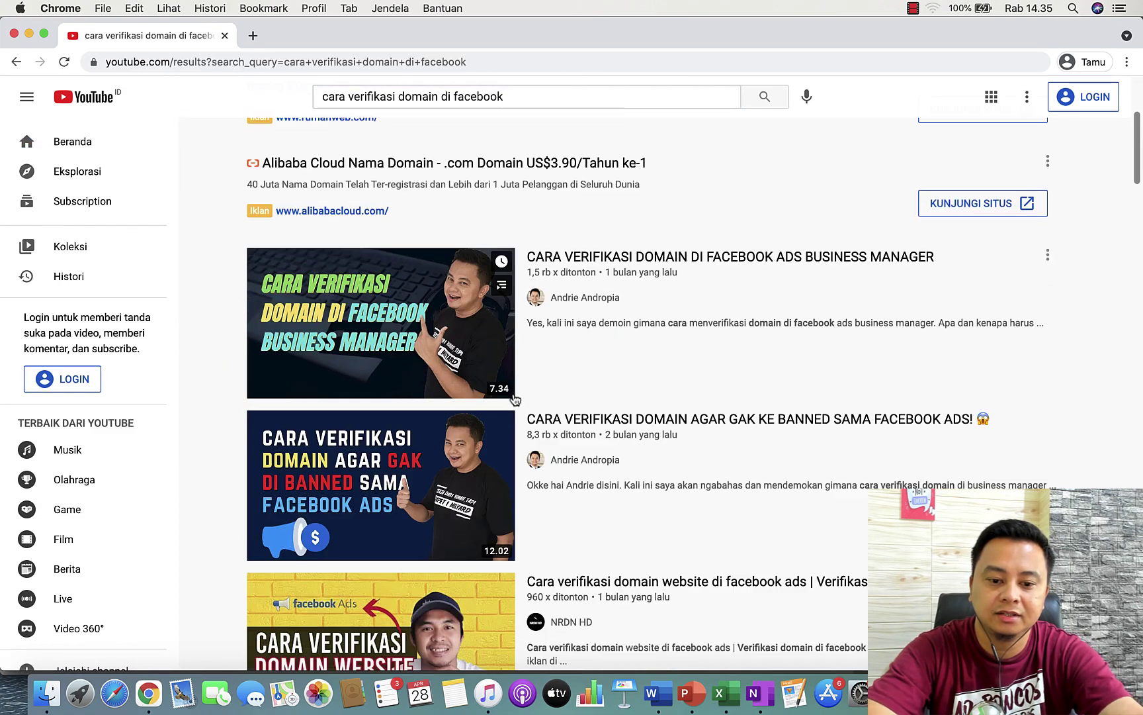
{"action": "scroll", "coordinate": [516, 400], "scroll_direction": "up", "scroll_amount": 3}
{"action": "scroll", "coordinate": [520, 410], "scroll_direction": "down", "scroll_amount": 2}
{"action": "scroll", "coordinate": [523, 424], "scroll_direction": "up", "scroll_amount": 2}
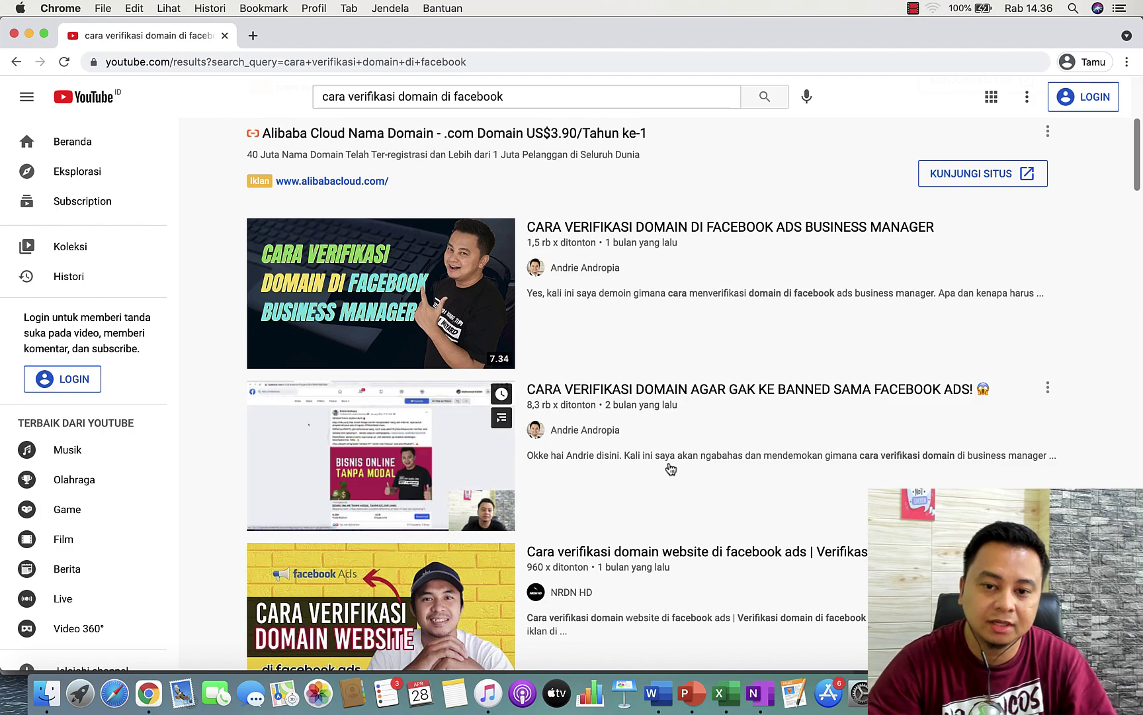
{"action": "key", "text": "ctrl+Up"}
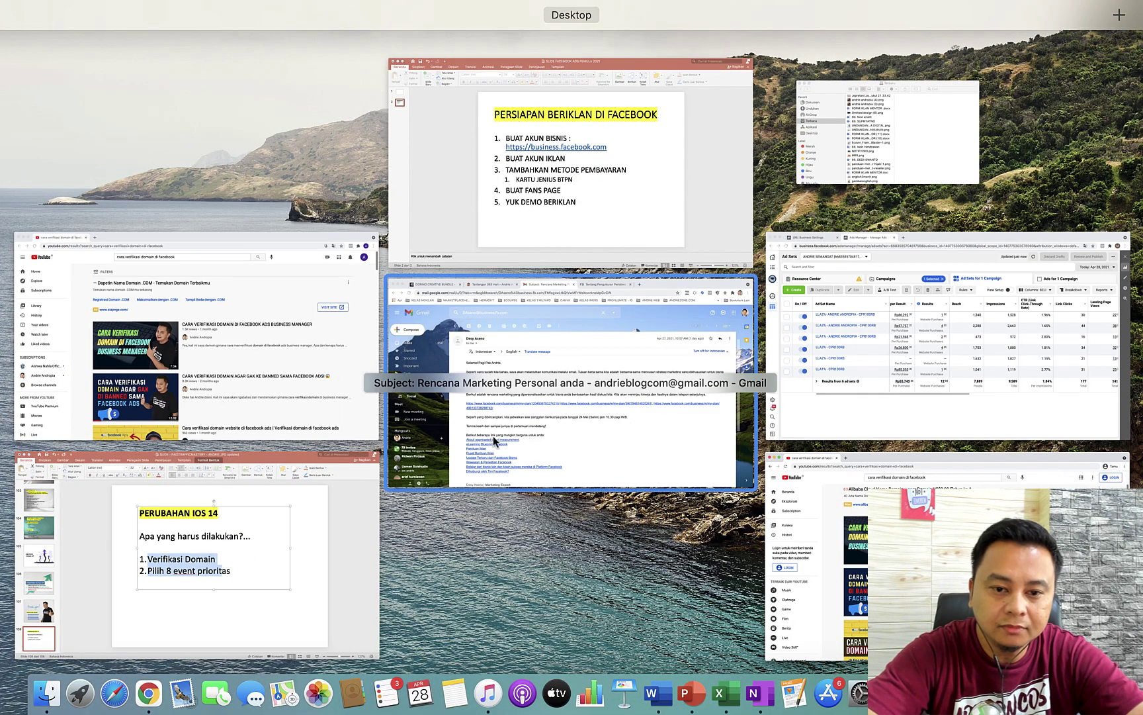
{"action": "left_click", "coordinate": [904, 357]}
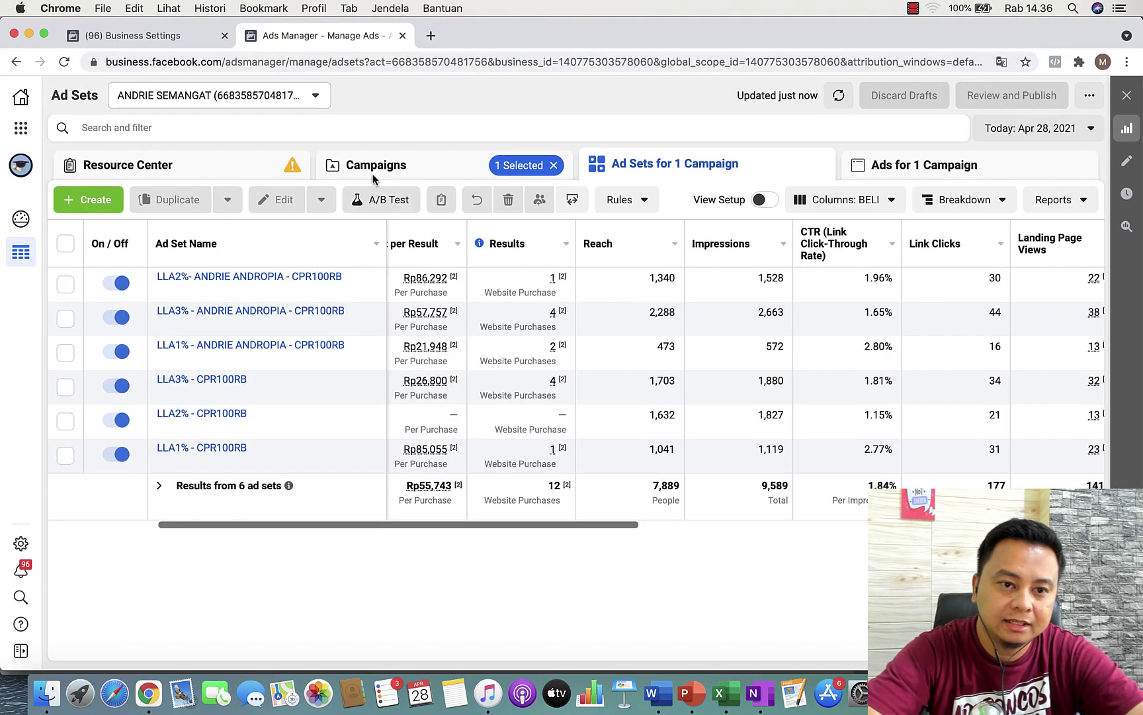
{"action": "left_click", "coordinate": [168, 32]}
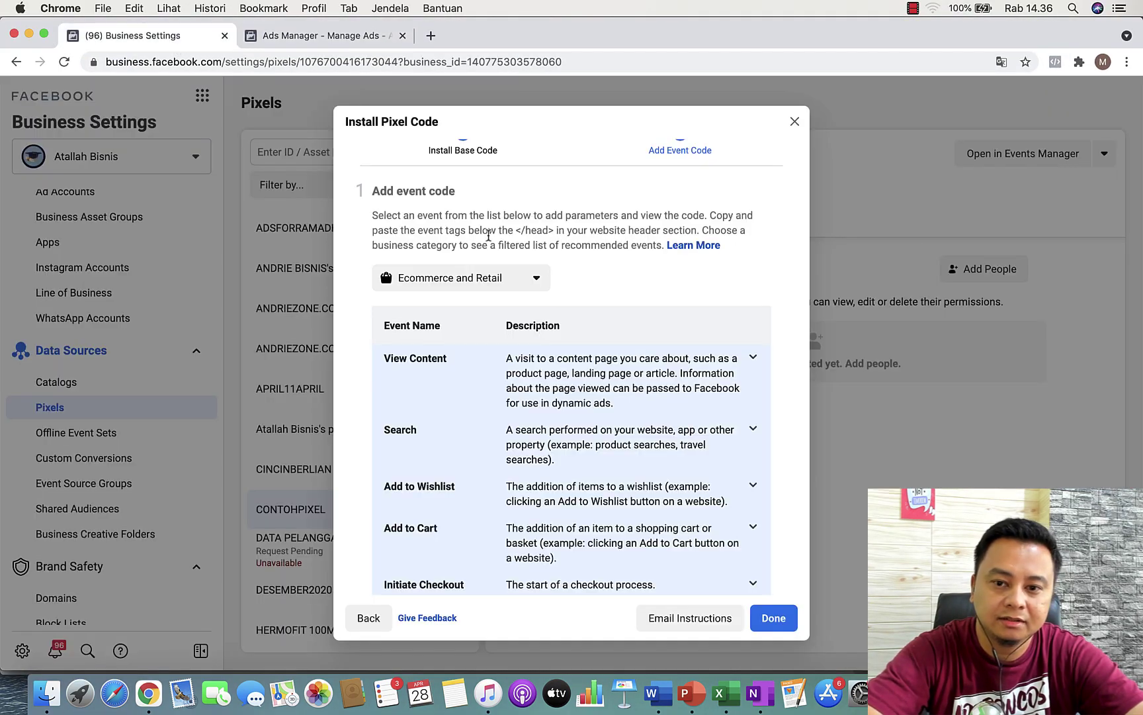
{"action": "left_click", "coordinate": [362, 40]}
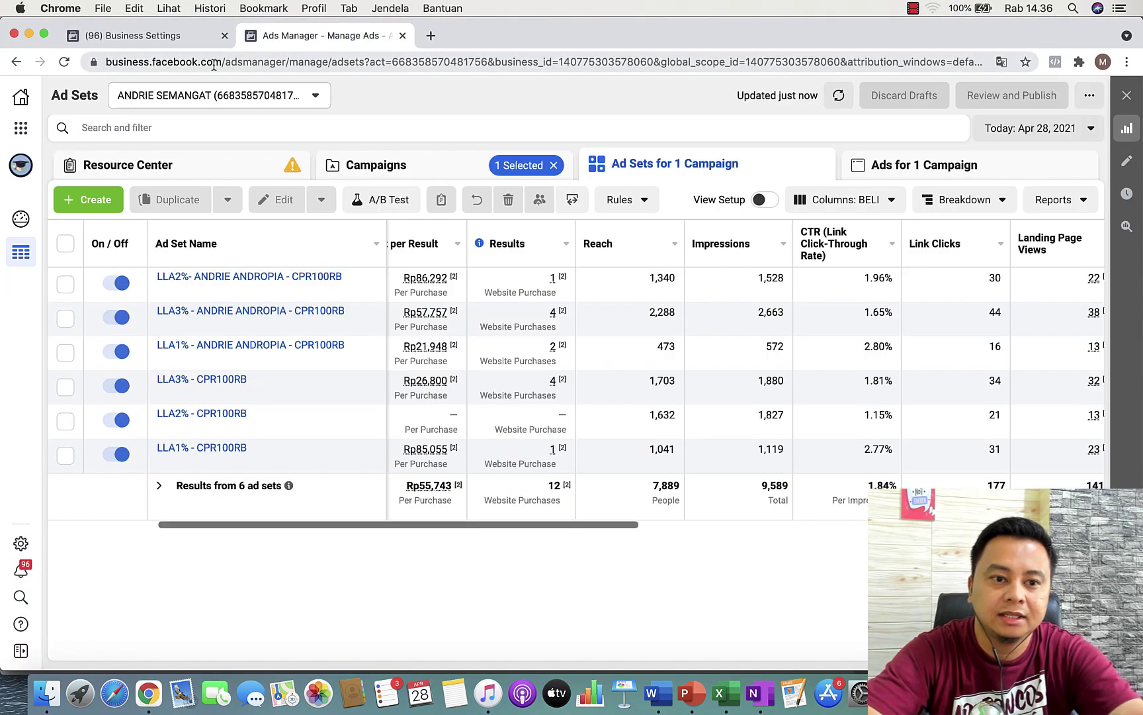
{"action": "left_click_drag", "start_coordinate": [219, 63], "coordinate": [38, 66]}
{"action": "key", "text": "super+c"}
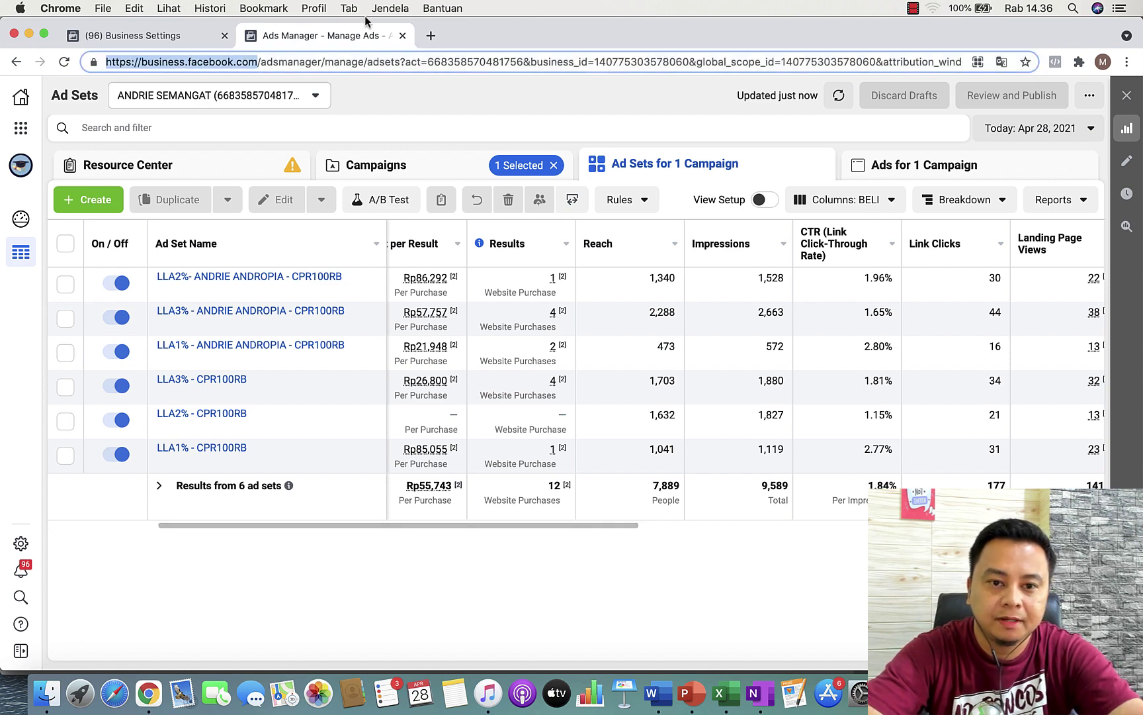
{"action": "left_click", "coordinate": [434, 36]}
{"action": "key", "text": "super+v"}
{"action": "key", "text": "Return"}
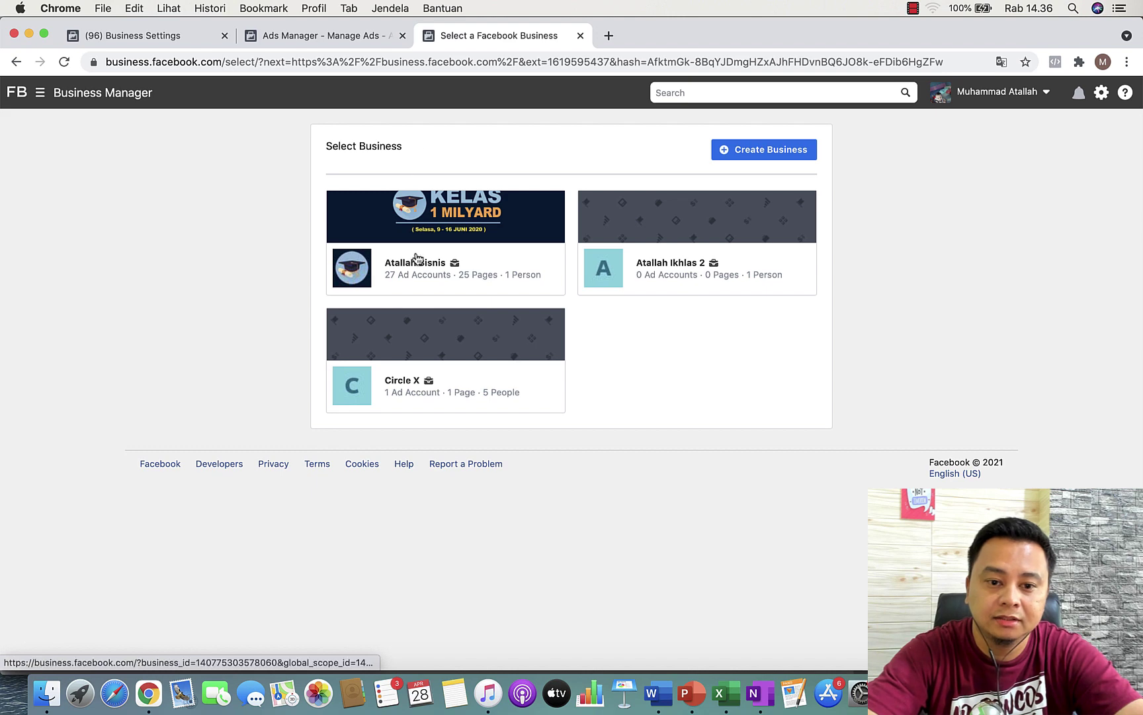
Step: Select the Atallah Bisnis business and open its Business Settings
{"action": "left_click", "coordinate": [414, 263]}
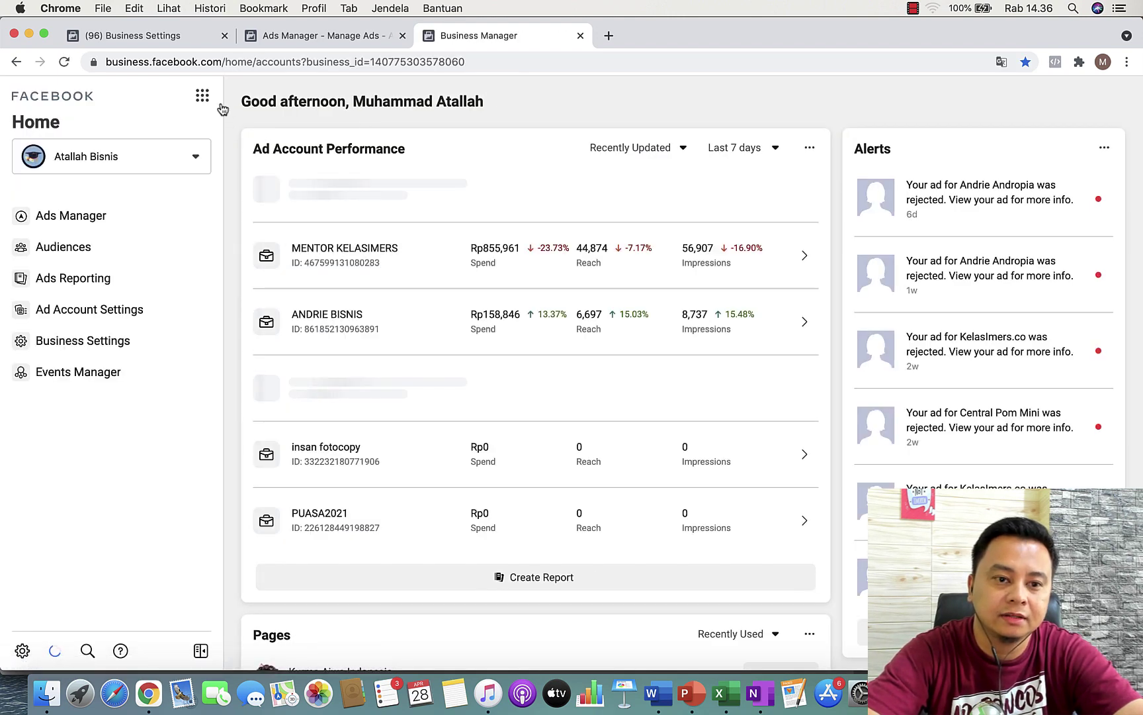
{"action": "left_click", "coordinate": [201, 95]}
{"action": "left_click", "coordinate": [370, 158]}
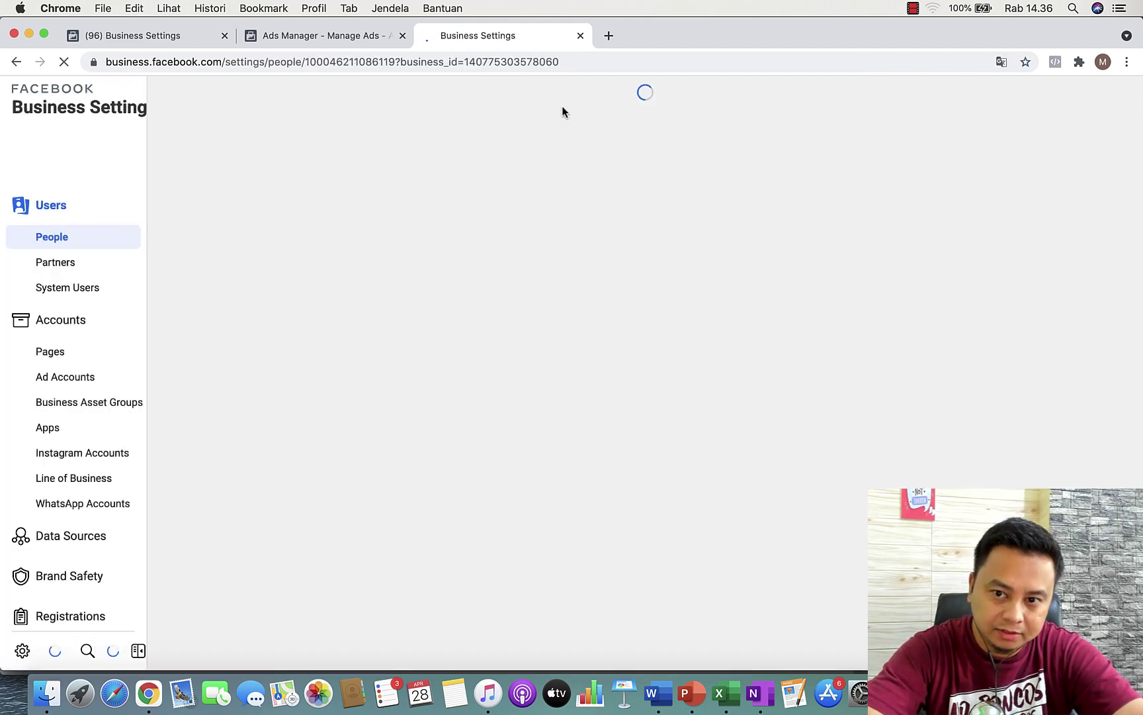
Step: Open the business's list of domains under Brand Safety
{"action": "scroll", "coordinate": [124, 490], "scroll_direction": "down", "scroll_amount": 3}
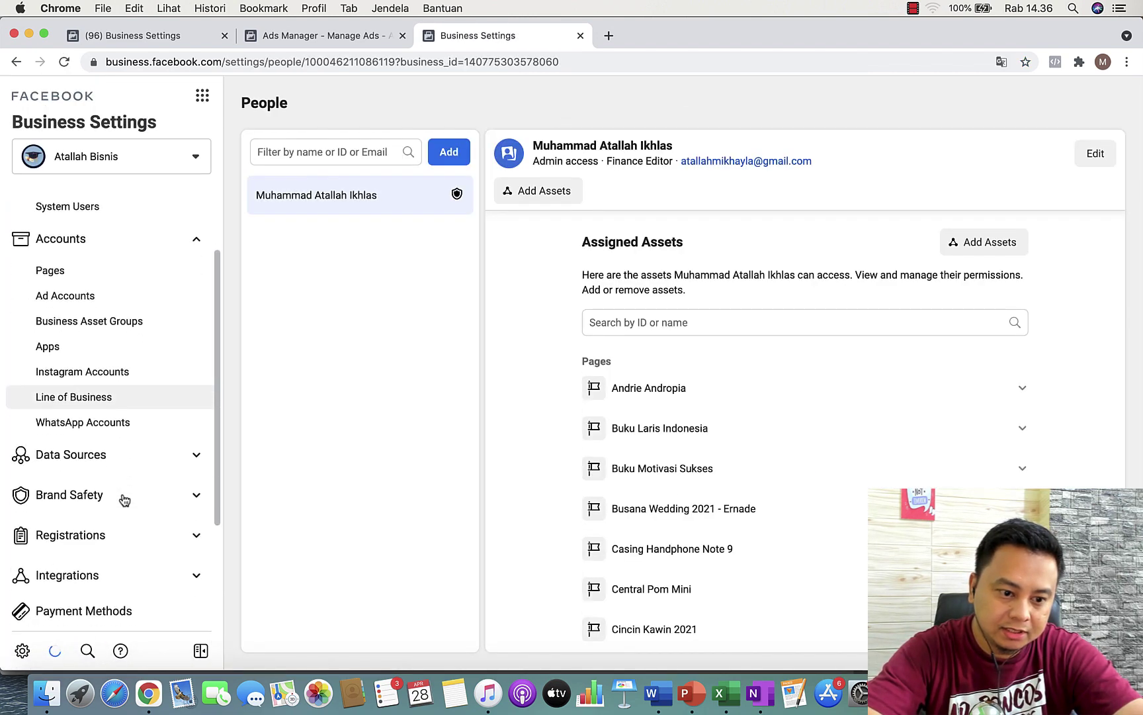
{"action": "left_click", "coordinate": [137, 461]}
{"action": "scroll", "coordinate": [109, 513], "scroll_direction": "down", "scroll_amount": 3}
{"action": "scroll", "coordinate": [111, 519], "scroll_direction": "down", "scroll_amount": 3}
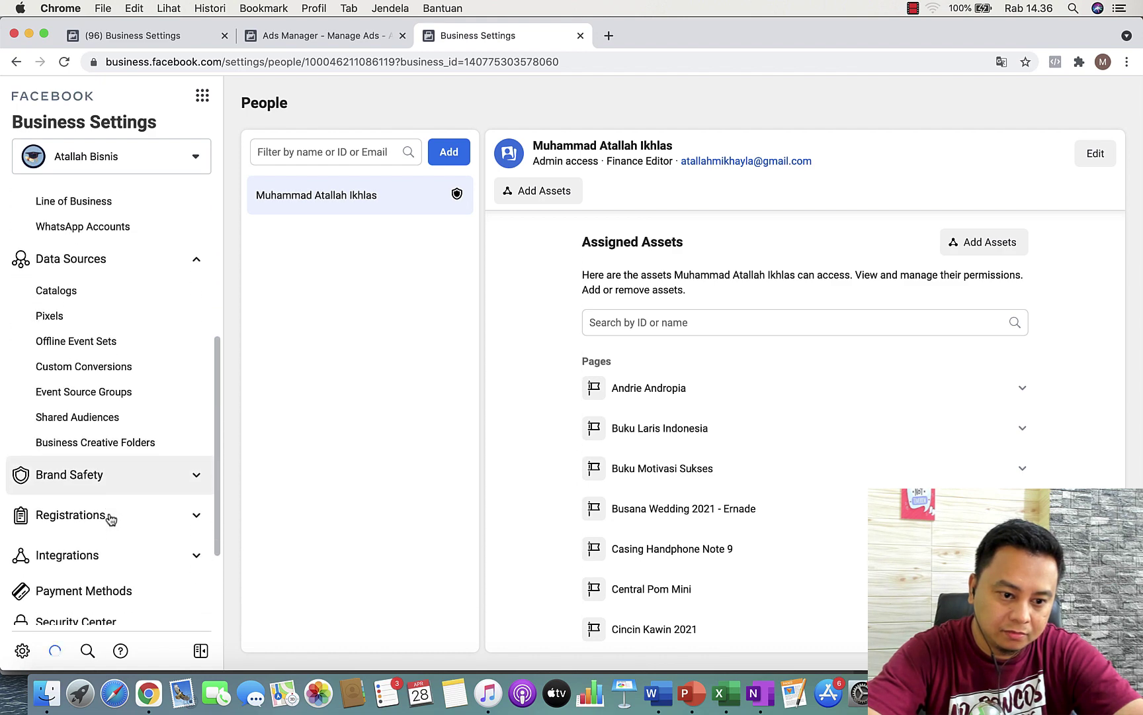
{"action": "left_click", "coordinate": [112, 474]}
{"action": "left_click", "coordinate": [102, 507]}
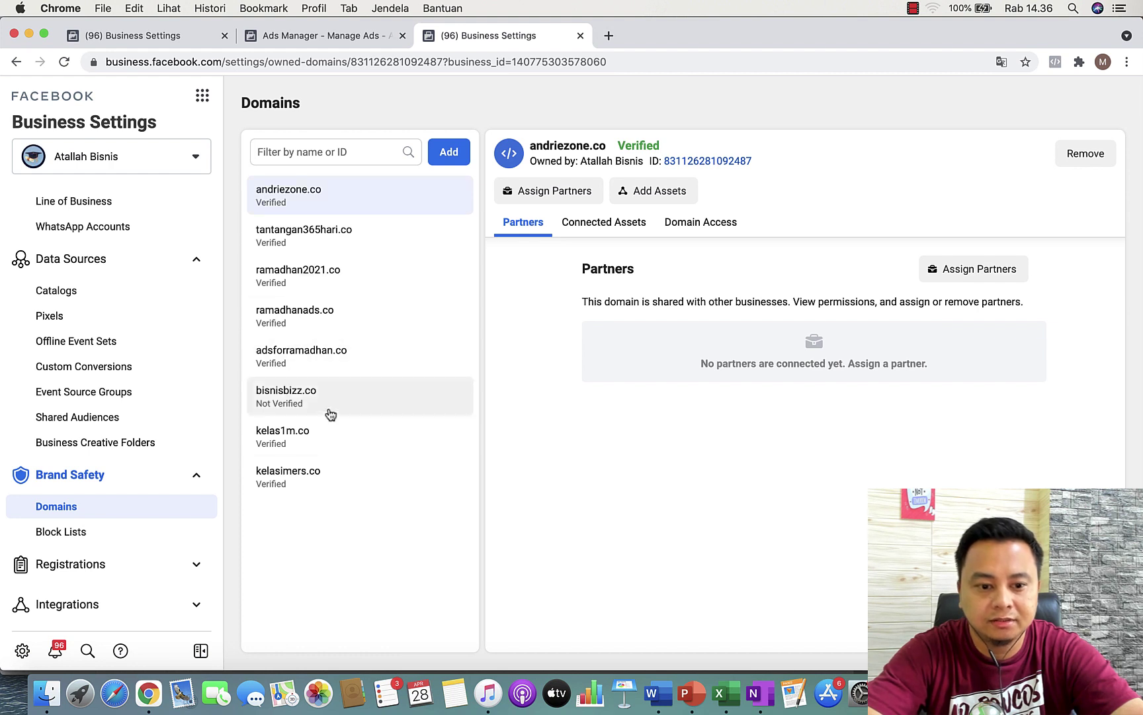
Step: Add the domain SAHJDHJSAD.COM to the business and view its HTML File Upload and DNS Verification instructions
{"action": "left_click", "coordinate": [381, 240]}
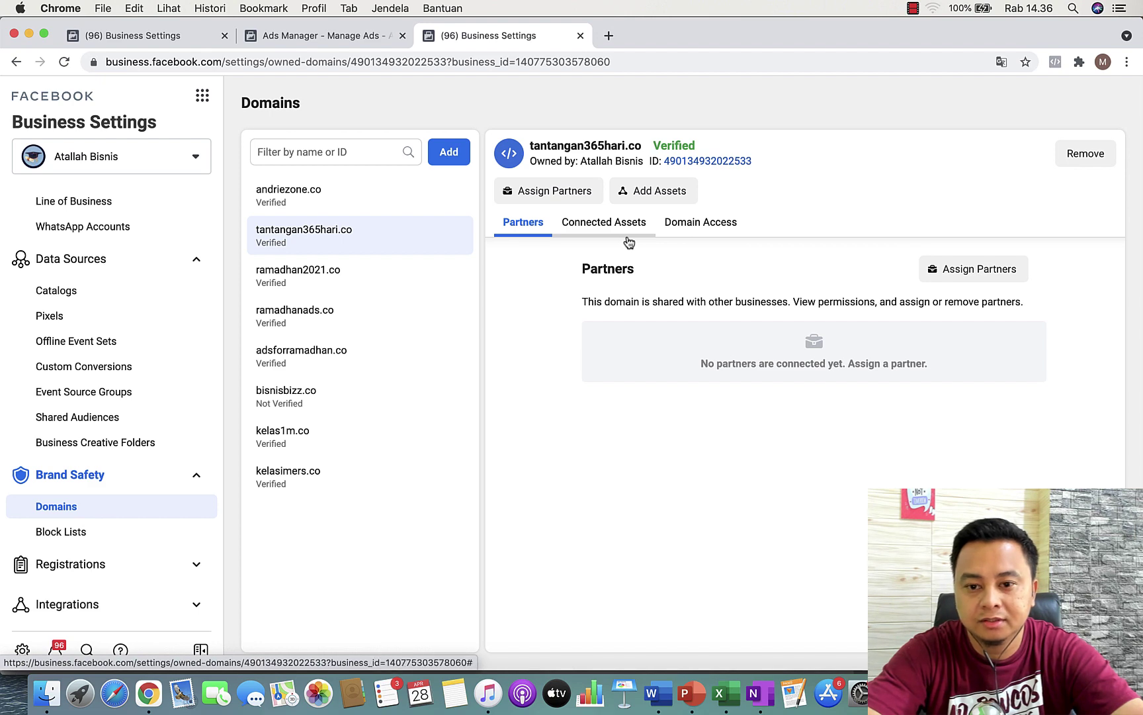
{"action": "left_click", "coordinate": [449, 153]}
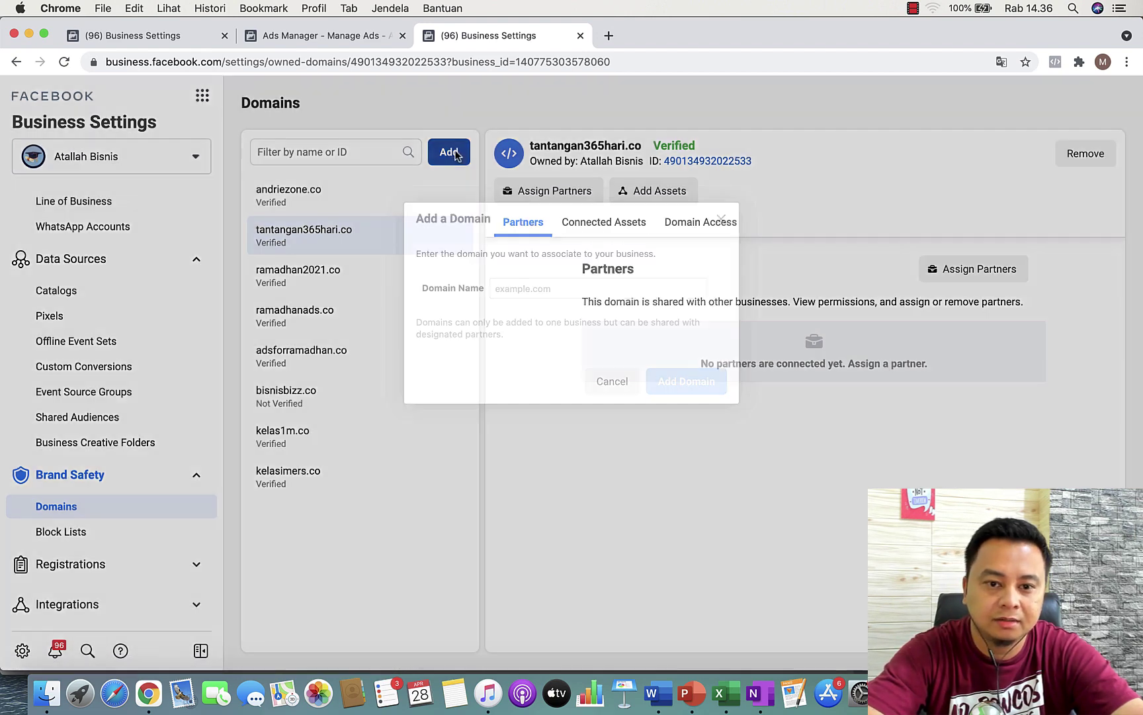
{"action": "left_click", "coordinate": [579, 290]}
{"action": "type", "text": "SAHJ"}
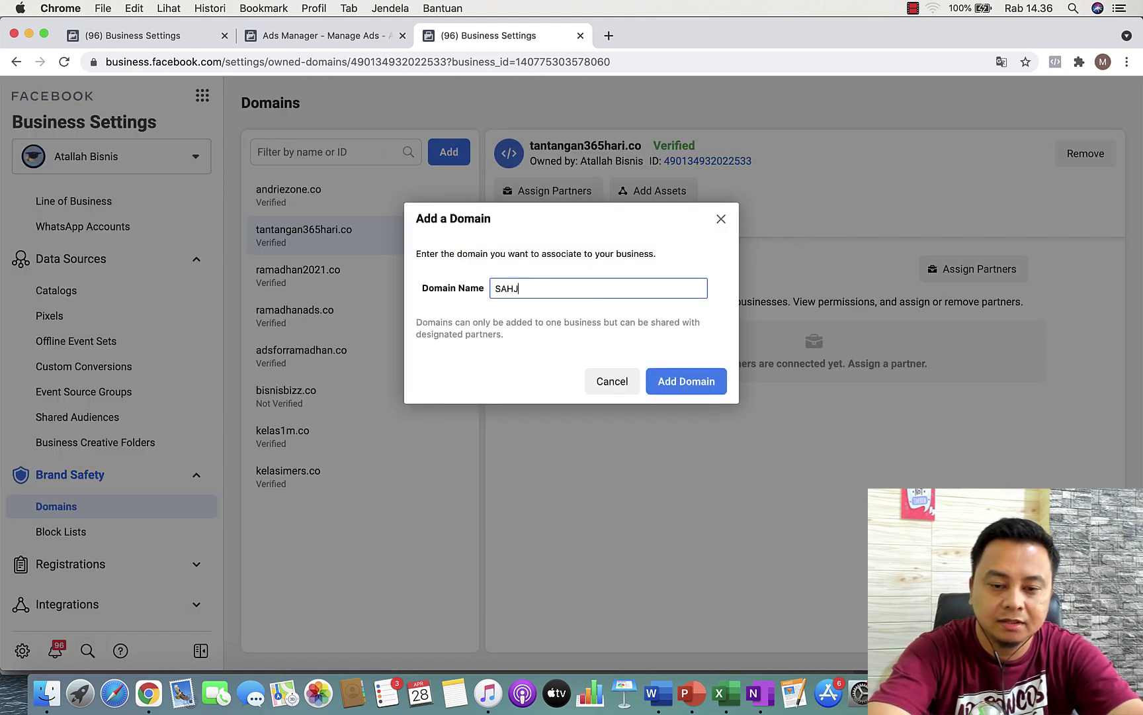
{"action": "type", "text": "DHJSAD.CO"}
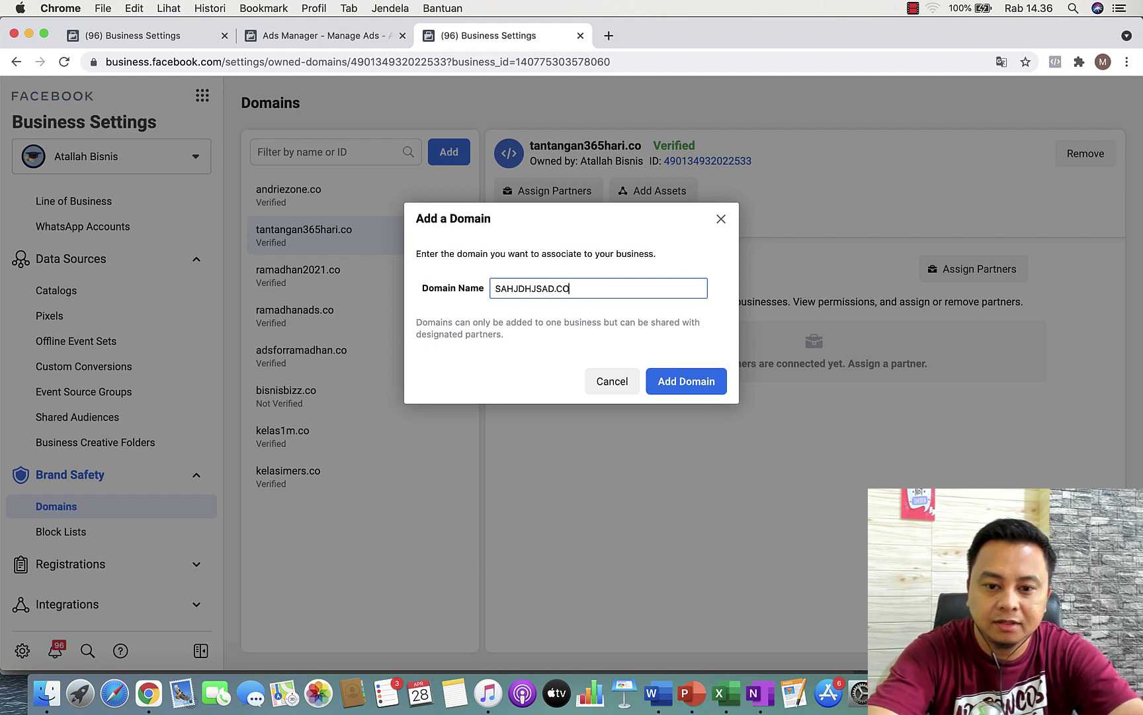
{"action": "type", "text": "M"}
{"action": "left_click", "coordinate": [651, 380]}
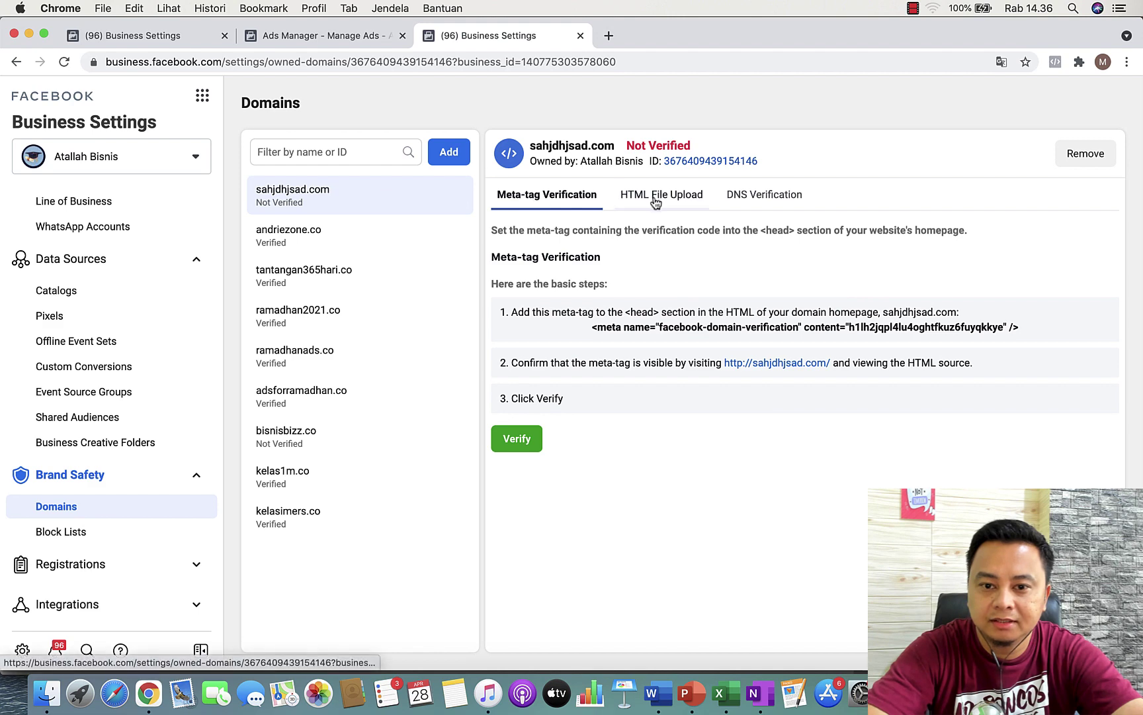
{"action": "left_click", "coordinate": [655, 198]}
{"action": "left_click", "coordinate": [747, 195]}
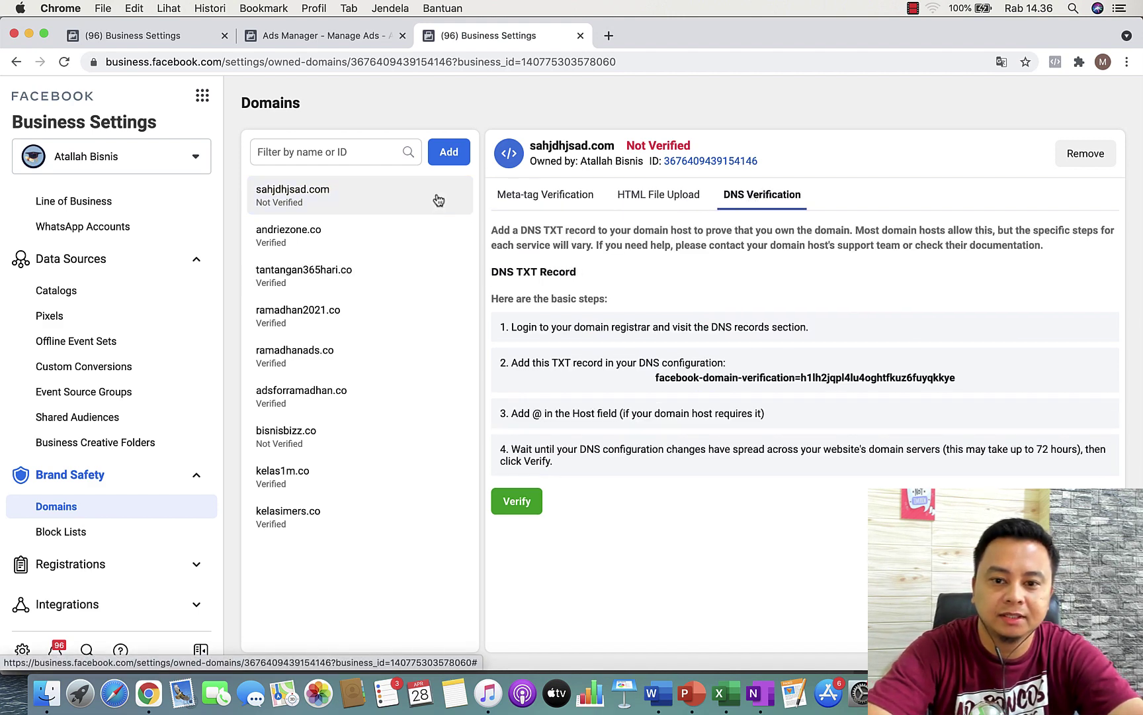
Step: Remove the sahjdhjsad.com domain from the business and reselect tantangan365hari.co in the domain list
{"action": "left_click", "coordinate": [1088, 155]}
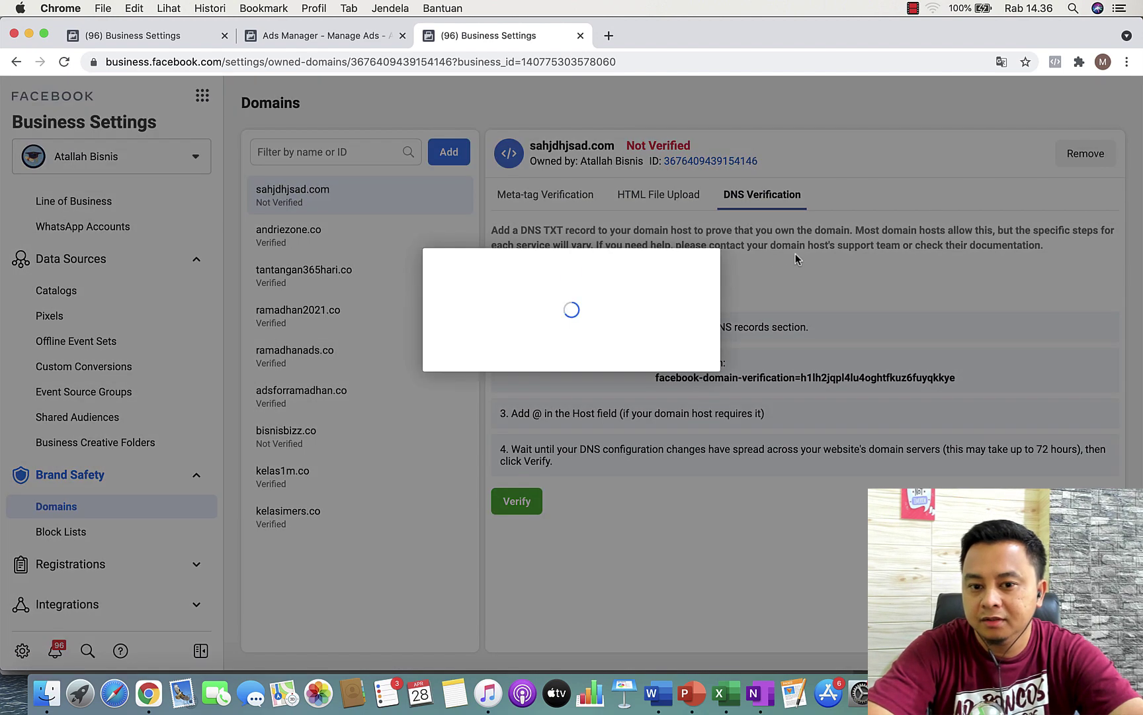
{"action": "left_click", "coordinate": [681, 354]}
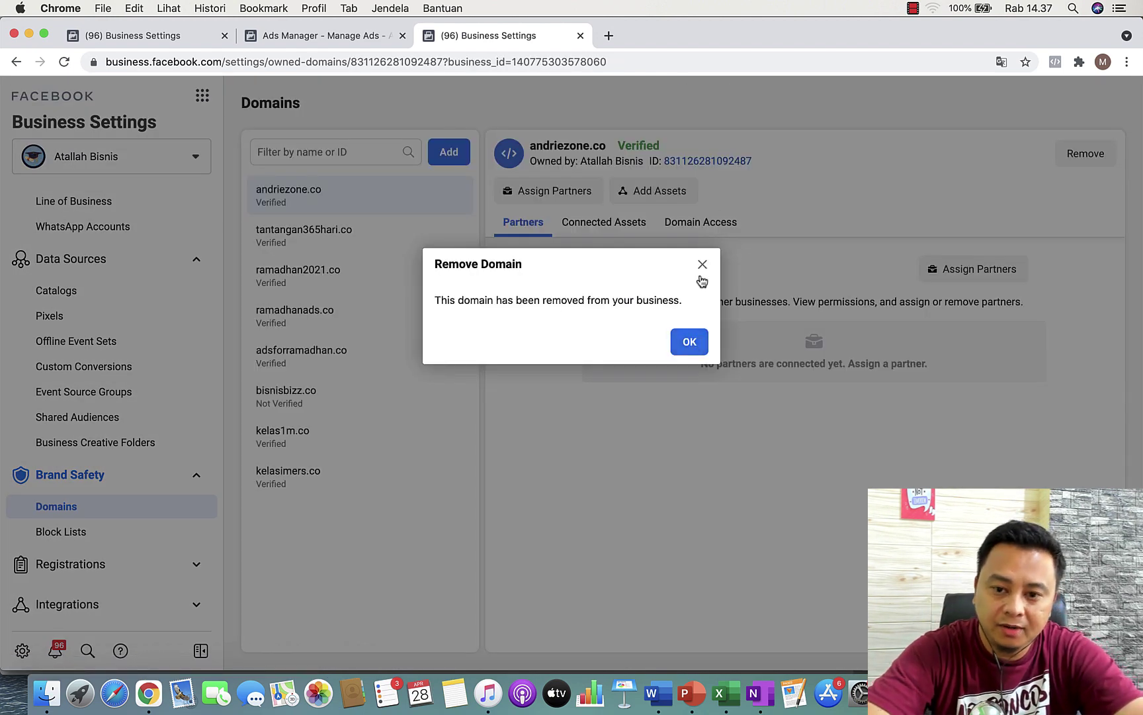
{"action": "left_click", "coordinate": [702, 265]}
{"action": "left_click", "coordinate": [388, 244]}
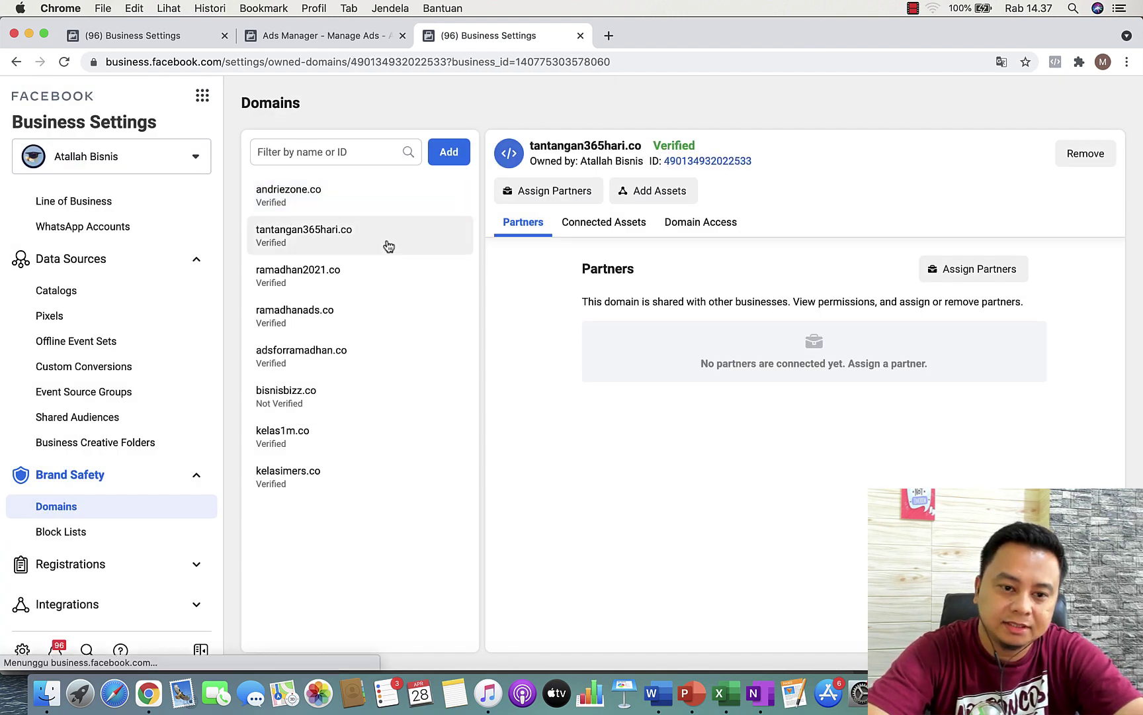
Step: Switch to the Gmail window and read the marketing plan email, highlighting the next call date and the line introducing the useful links
{"action": "key", "text": "ctrl+Up"}
{"action": "left_click", "coordinate": [536, 393]}
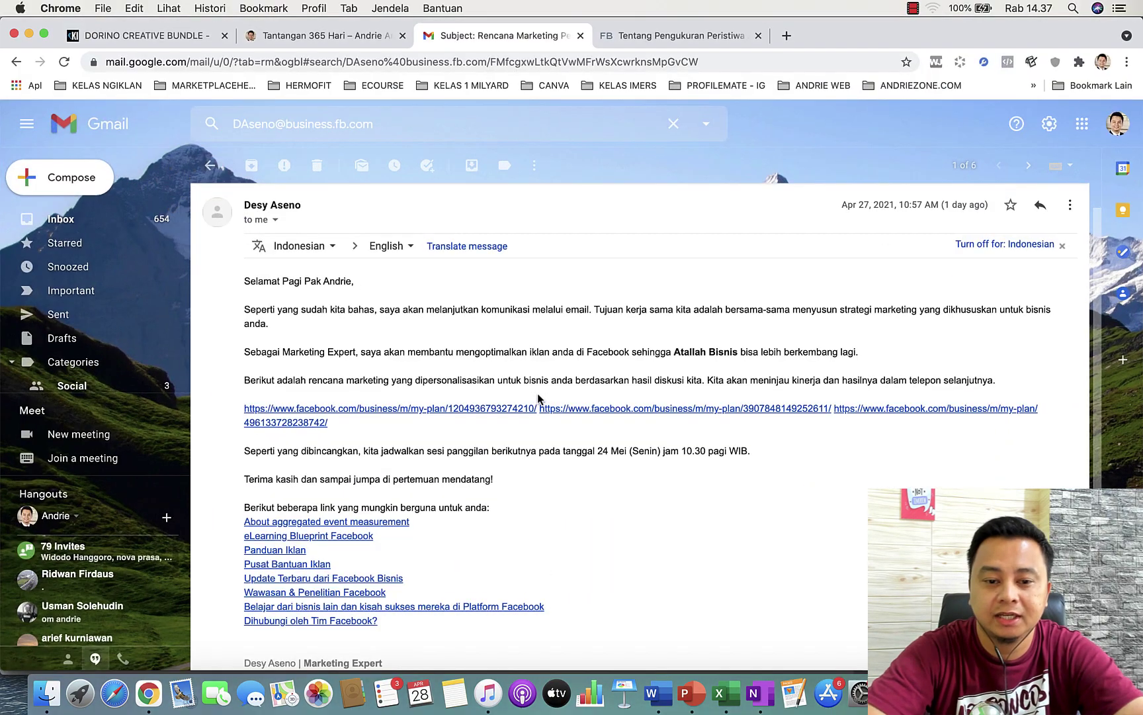
{"action": "scroll", "coordinate": [533, 358], "scroll_direction": "down", "scroll_amount": 2}
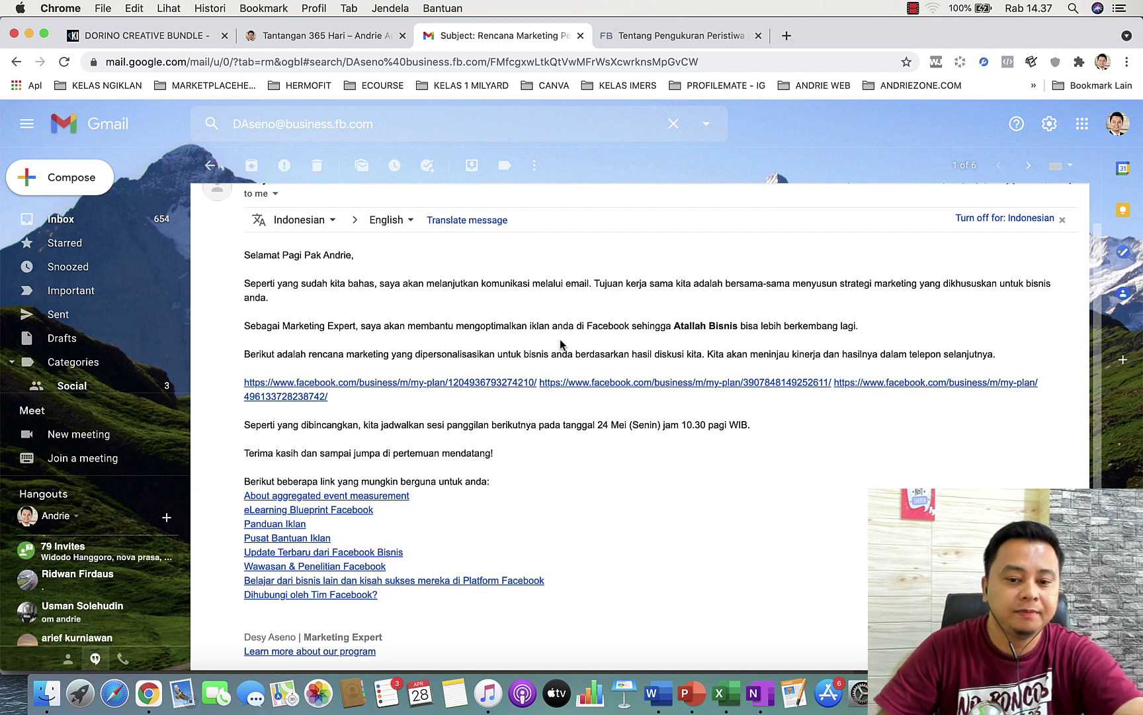
{"action": "left_click_drag", "start_coordinate": [599, 425], "coordinate": [643, 427]}
{"action": "left_click", "coordinate": [608, 425]}
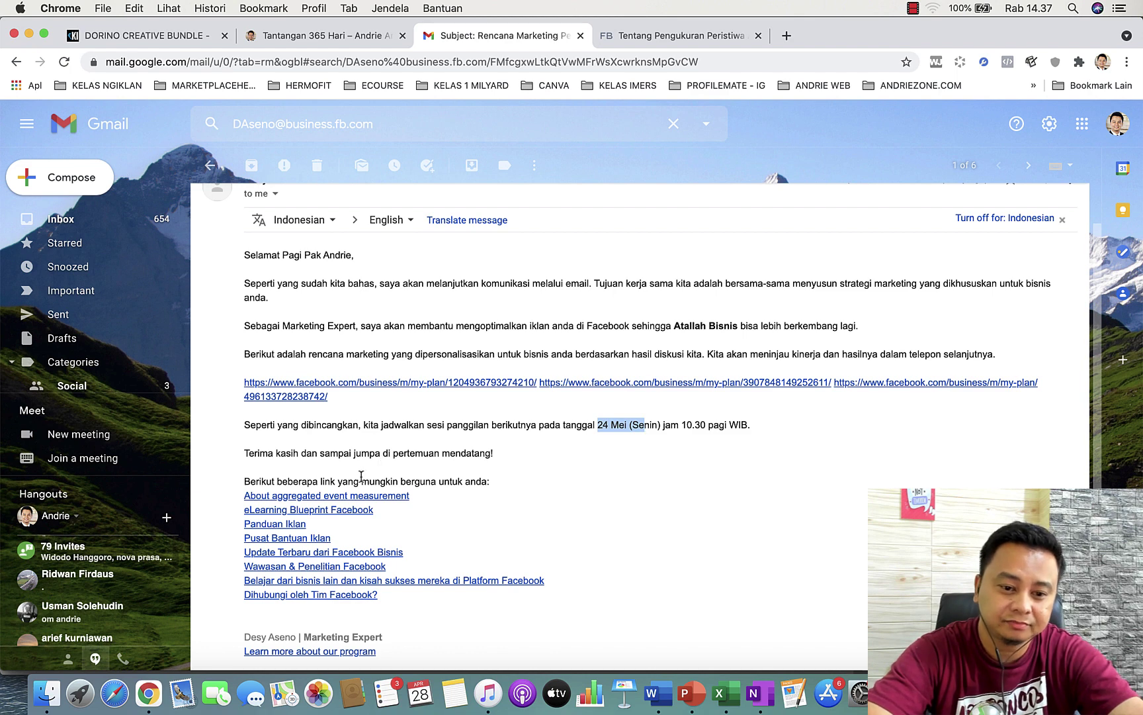
{"action": "left_click_drag", "start_coordinate": [342, 481], "coordinate": [487, 481]}
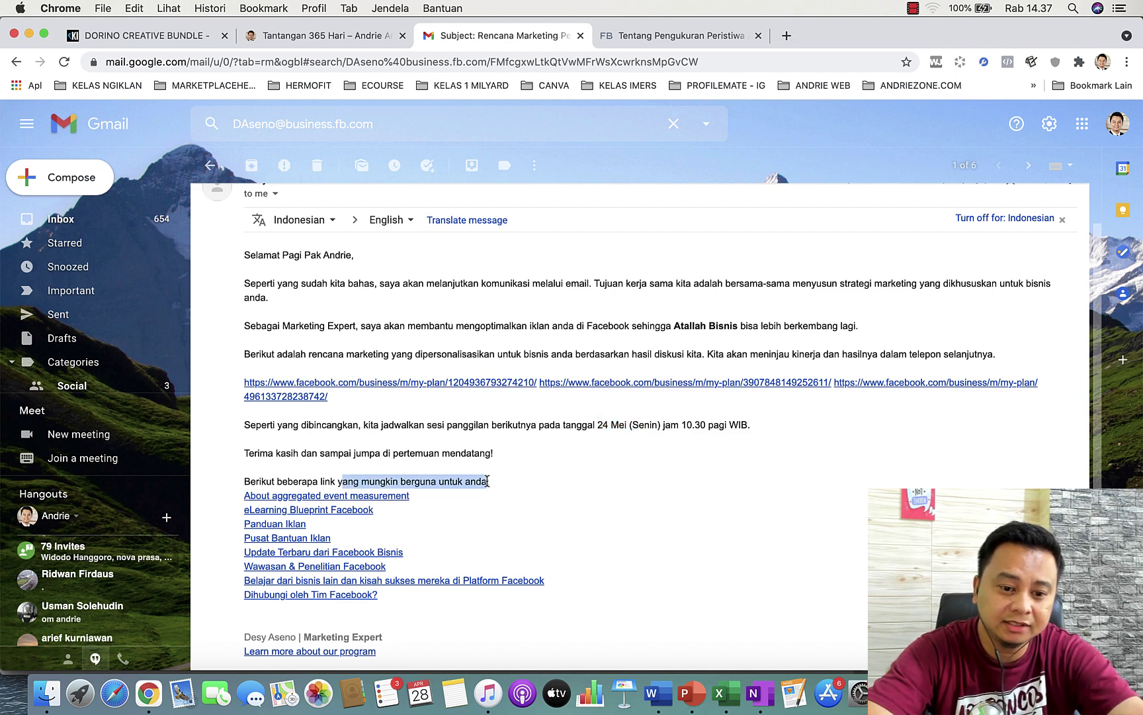
Step: Open the email's "About aggregated event measurement" link and read the article's introduction, highlighting "iOS 14" and the 8-event limit
{"action": "left_click", "coordinate": [296, 498]}
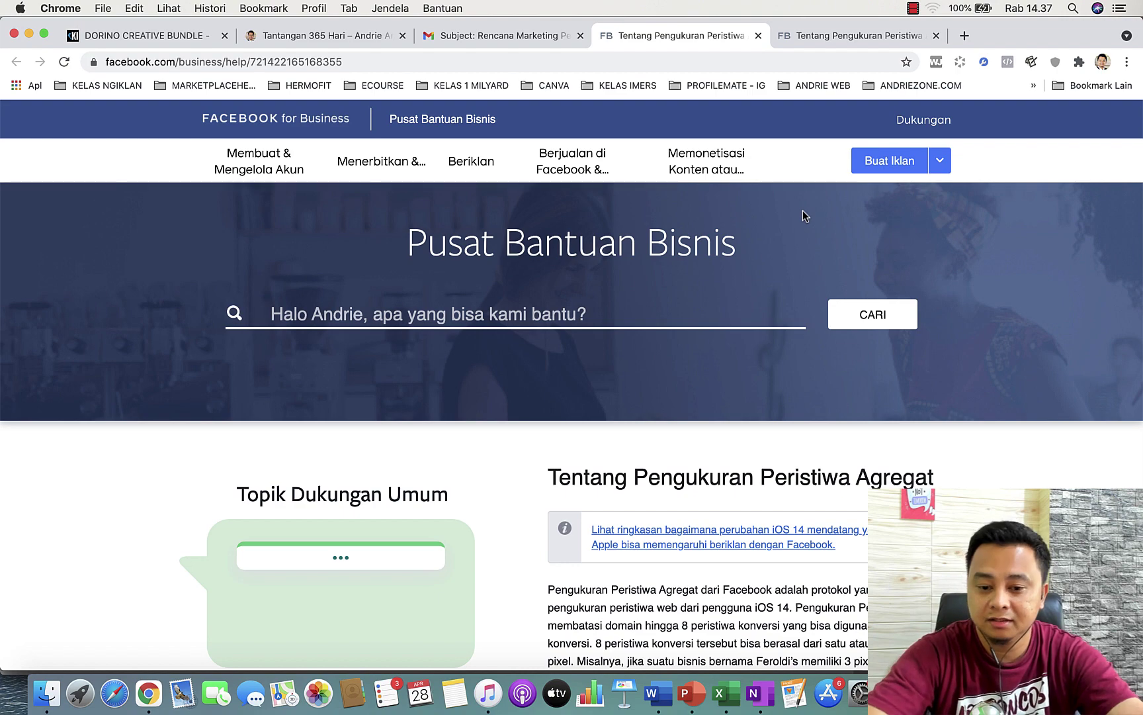
{"action": "scroll", "coordinate": [803, 210], "scroll_direction": "down", "scroll_amount": 4}
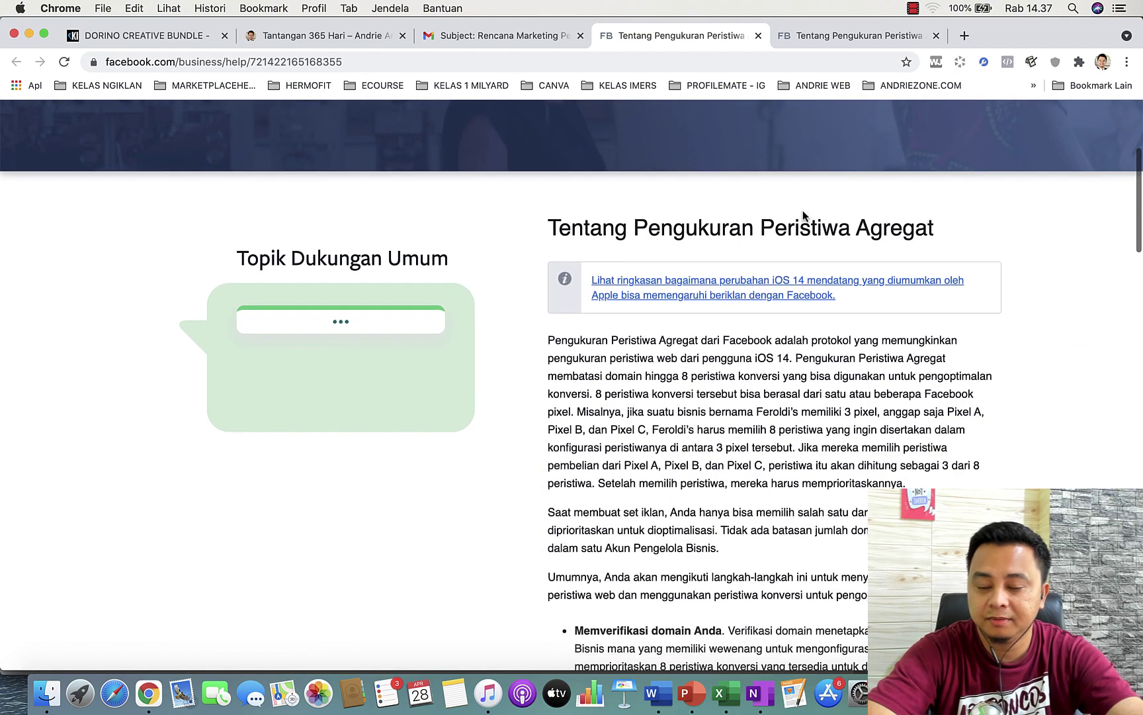
{"action": "scroll", "coordinate": [804, 212], "scroll_direction": "down", "scroll_amount": 2}
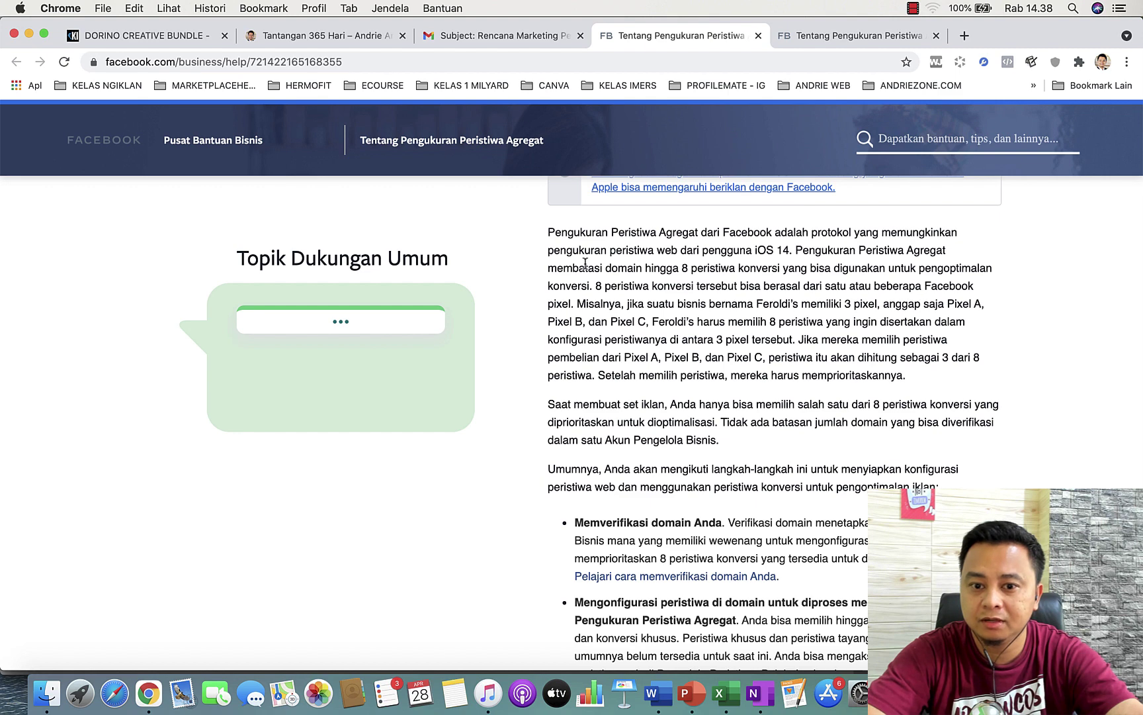
{"action": "left_click_drag", "start_coordinate": [755, 252], "coordinate": [791, 252]}
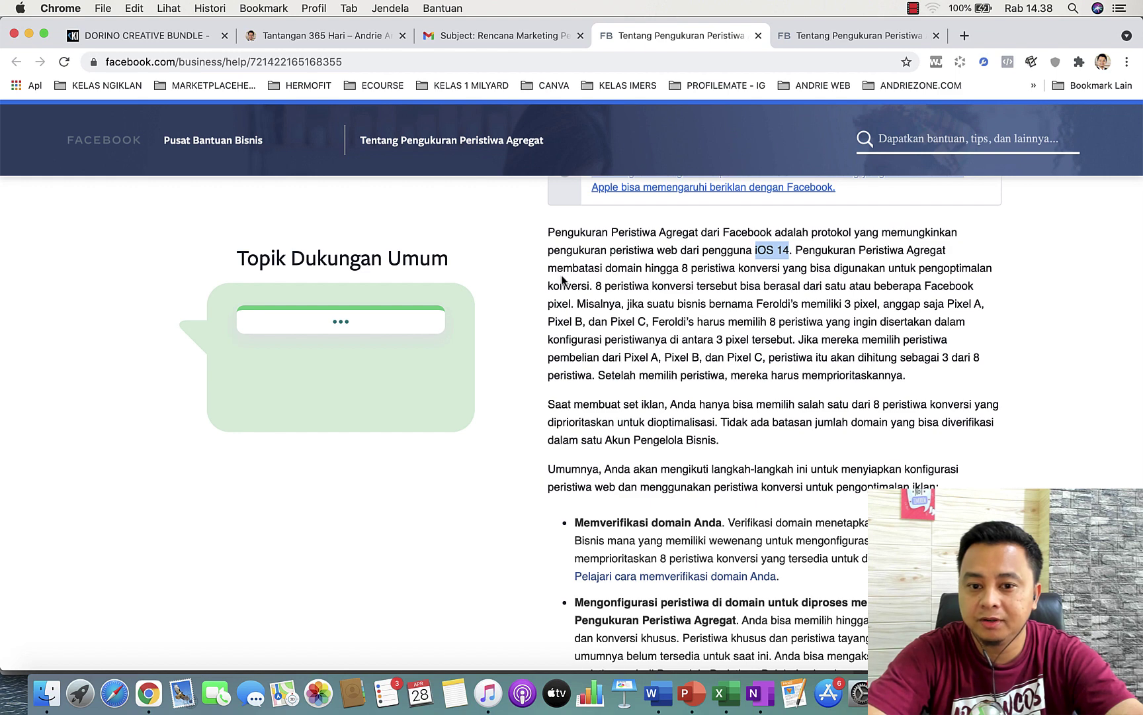
{"action": "left_click_drag", "start_coordinate": [678, 269], "coordinate": [732, 279]}
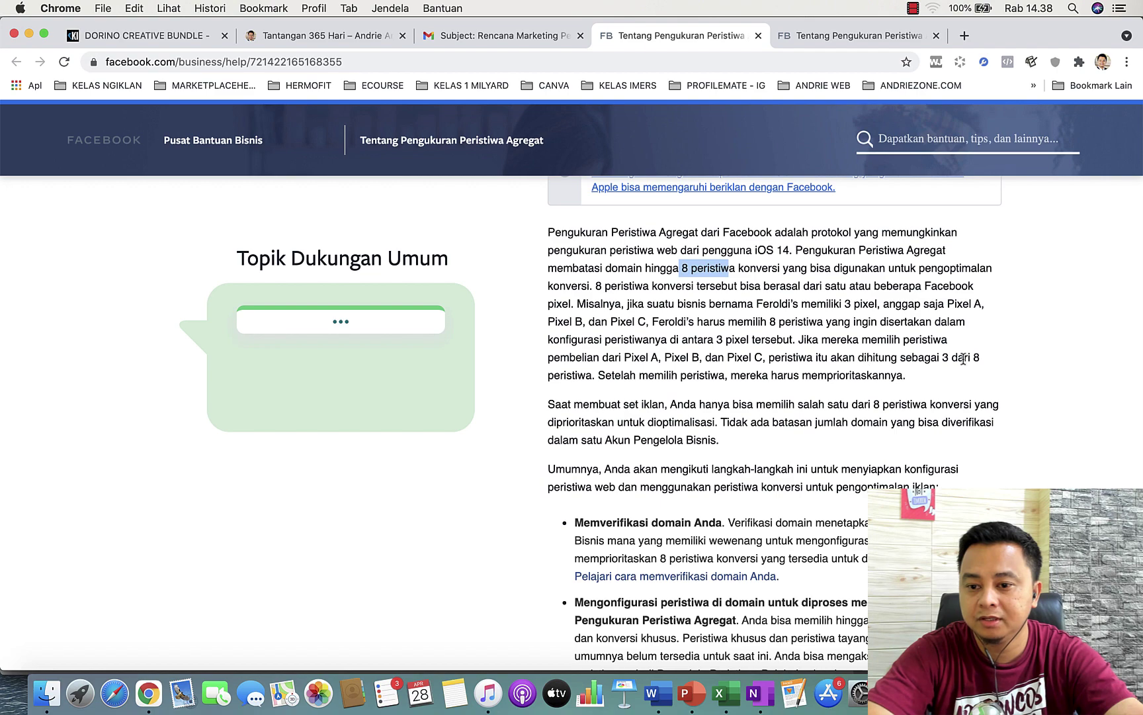
Step: Examine the rest of the article for guidance on verifying domains, configuring events, setting up conversion campaigns and choosing a tracking domain
{"action": "scroll", "coordinate": [635, 374], "scroll_direction": "down", "scroll_amount": 4}
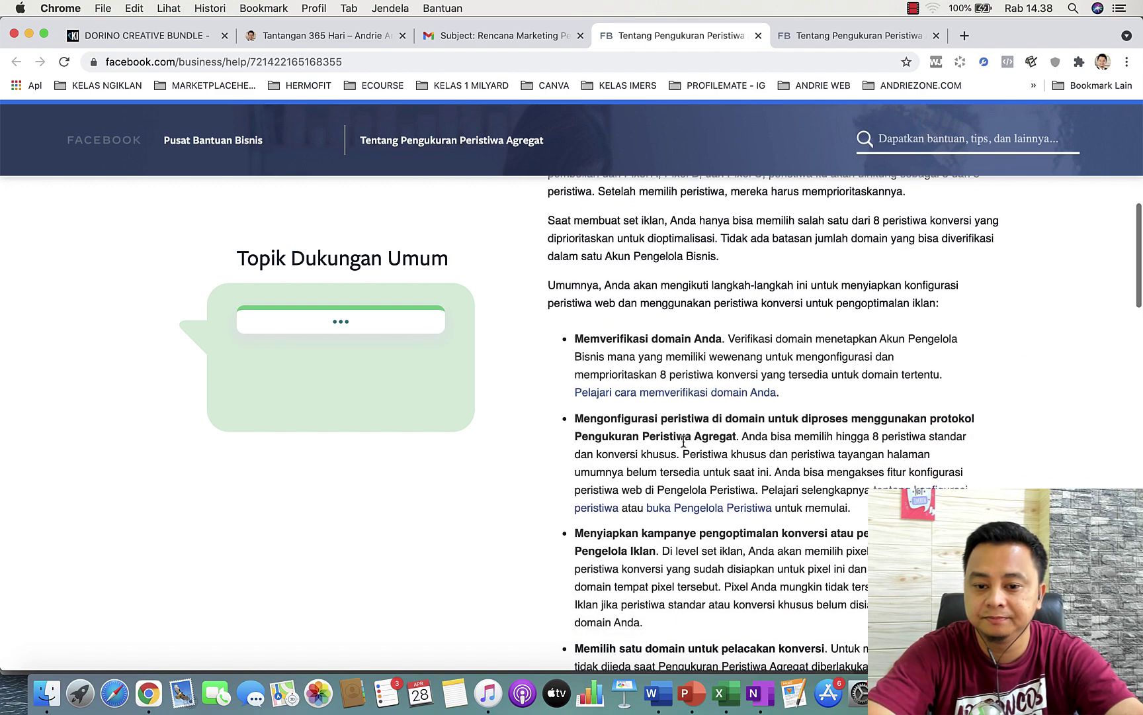
{"action": "scroll", "coordinate": [683, 441], "scroll_direction": "down", "scroll_amount": 8}
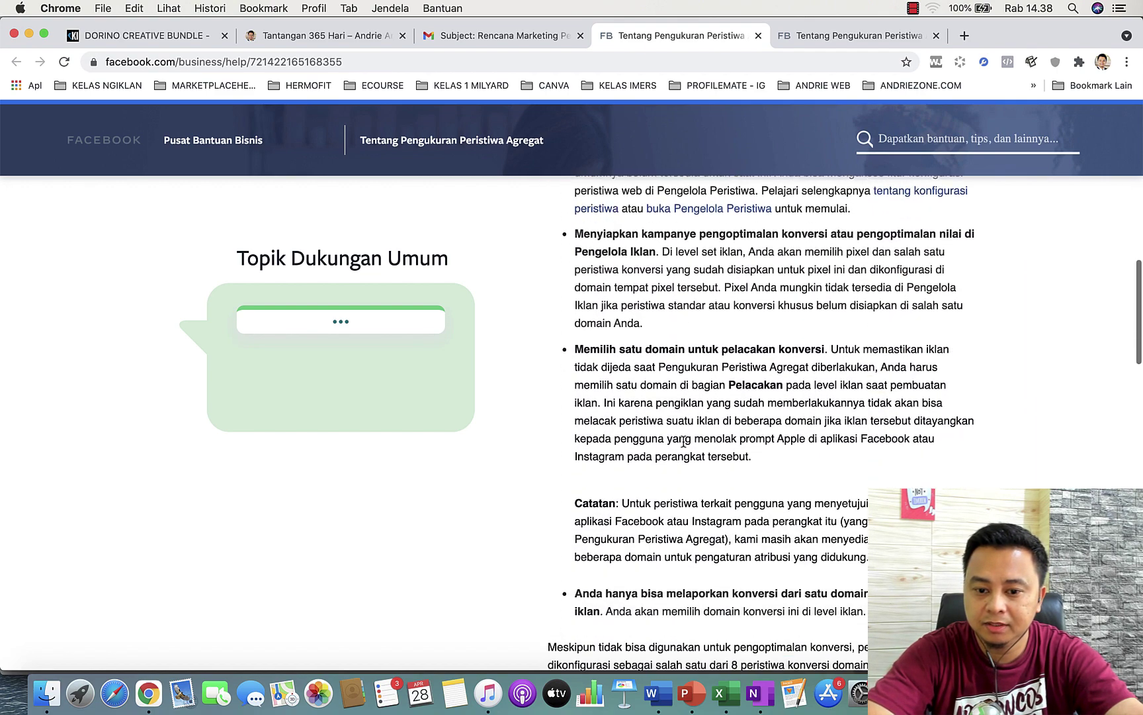
{"action": "scroll", "coordinate": [684, 445], "scroll_direction": "down", "scroll_amount": 7}
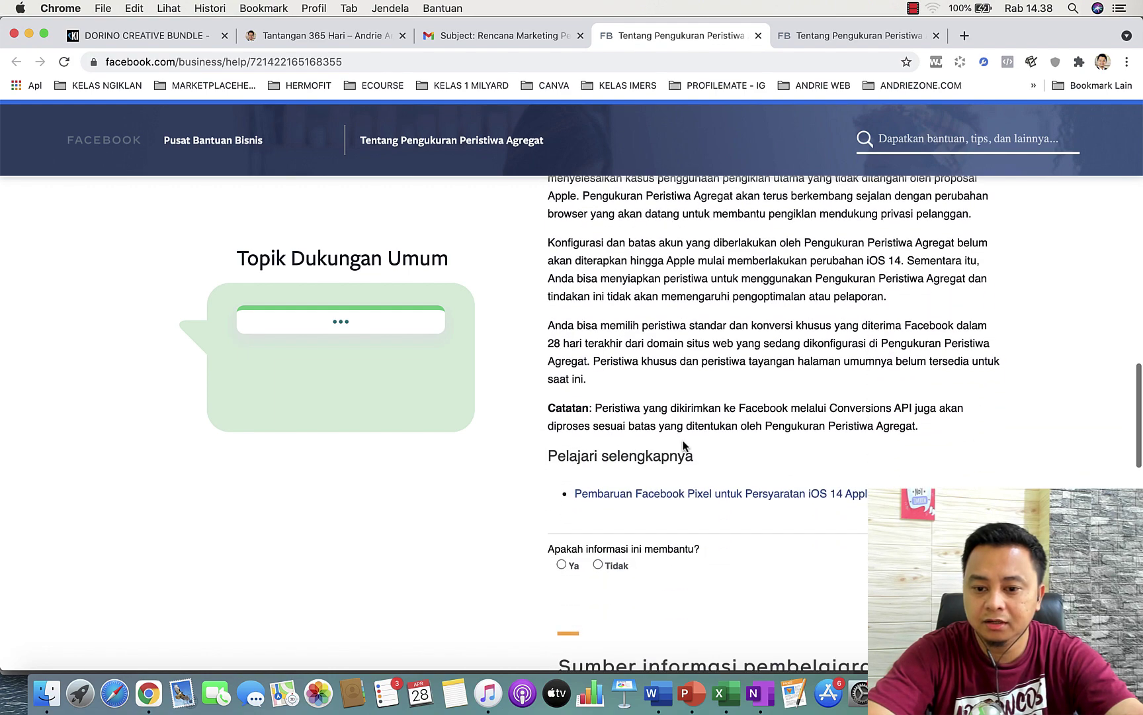
{"action": "scroll", "coordinate": [684, 445], "scroll_direction": "up", "scroll_amount": 12}
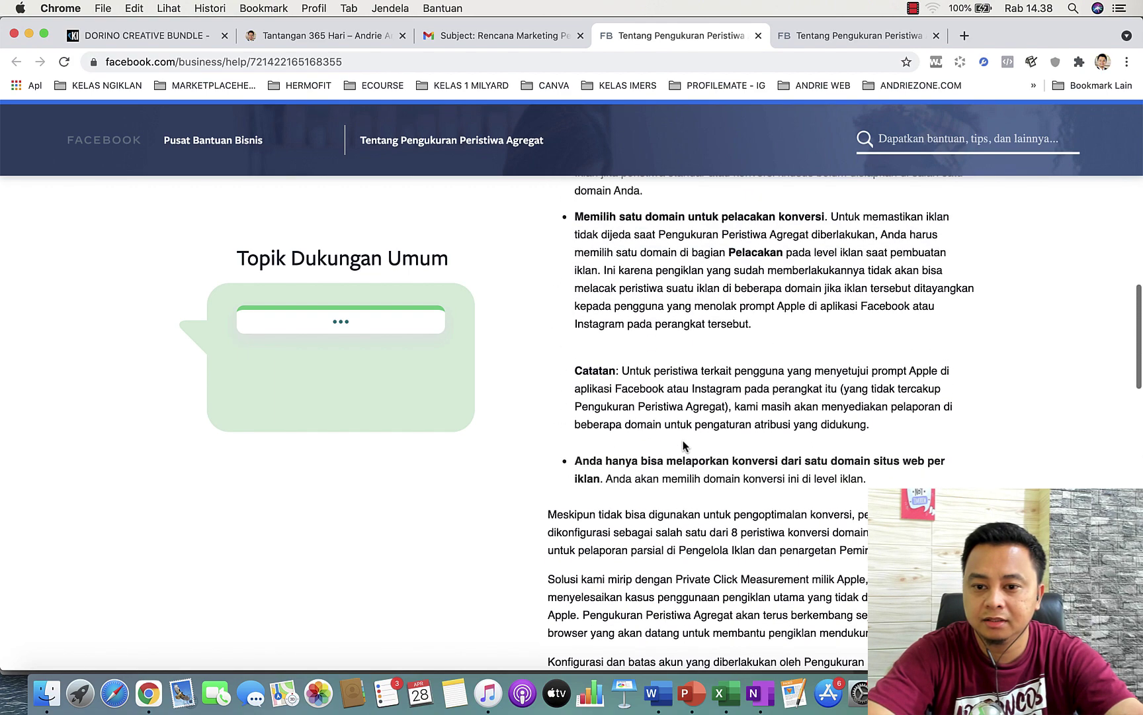
{"action": "scroll", "coordinate": [683, 445], "scroll_direction": "up", "scroll_amount": 2}
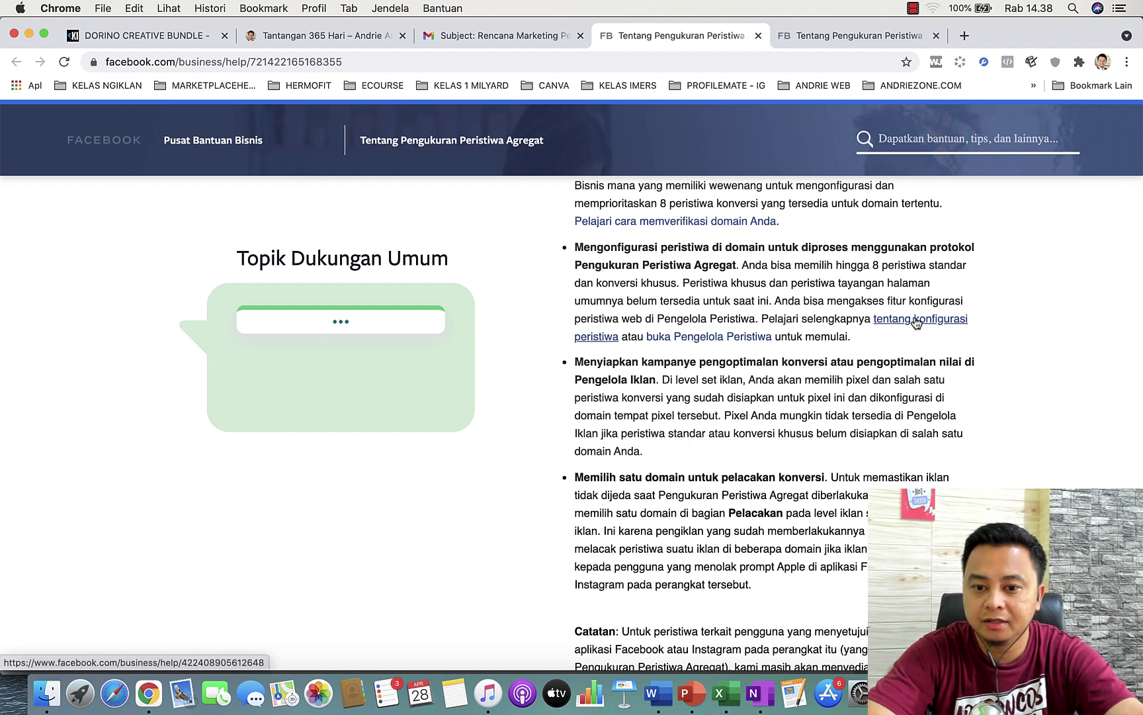
{"action": "scroll", "coordinate": [916, 322], "scroll_direction": "up", "scroll_amount": 4}
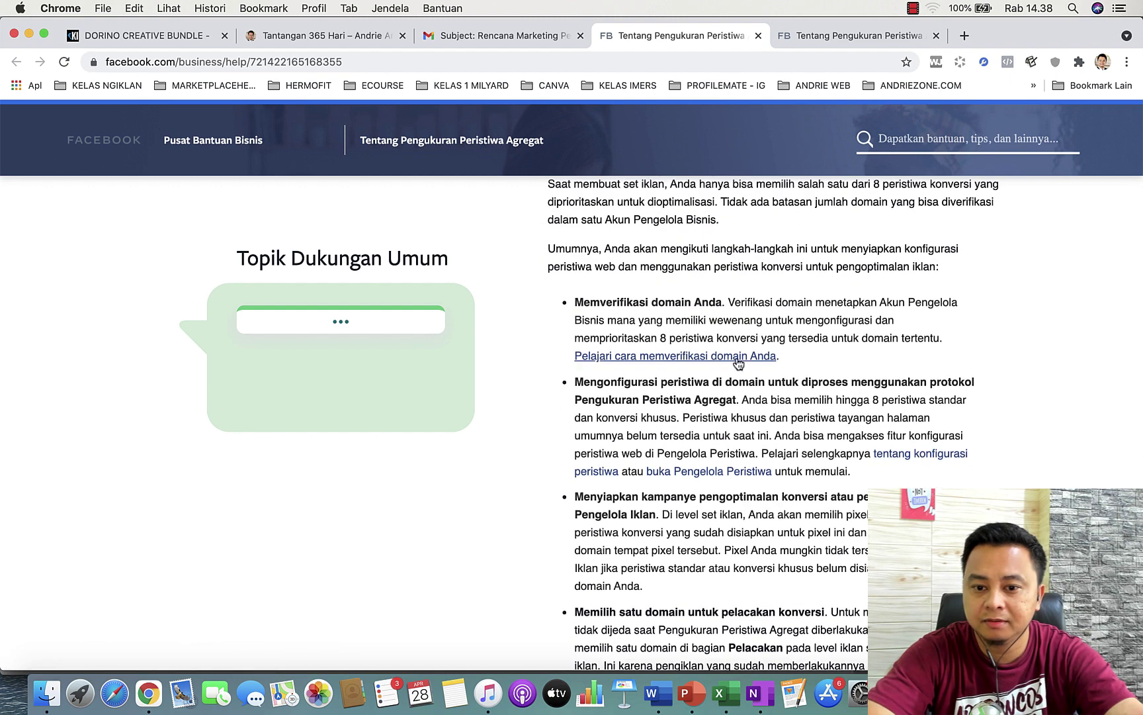
{"action": "scroll", "coordinate": [737, 363], "scroll_direction": "up", "scroll_amount": 3}
{"action": "scroll", "coordinate": [736, 362], "scroll_direction": "down", "scroll_amount": 4}
{"action": "scroll", "coordinate": [736, 361], "scroll_direction": "up", "scroll_amount": 6}
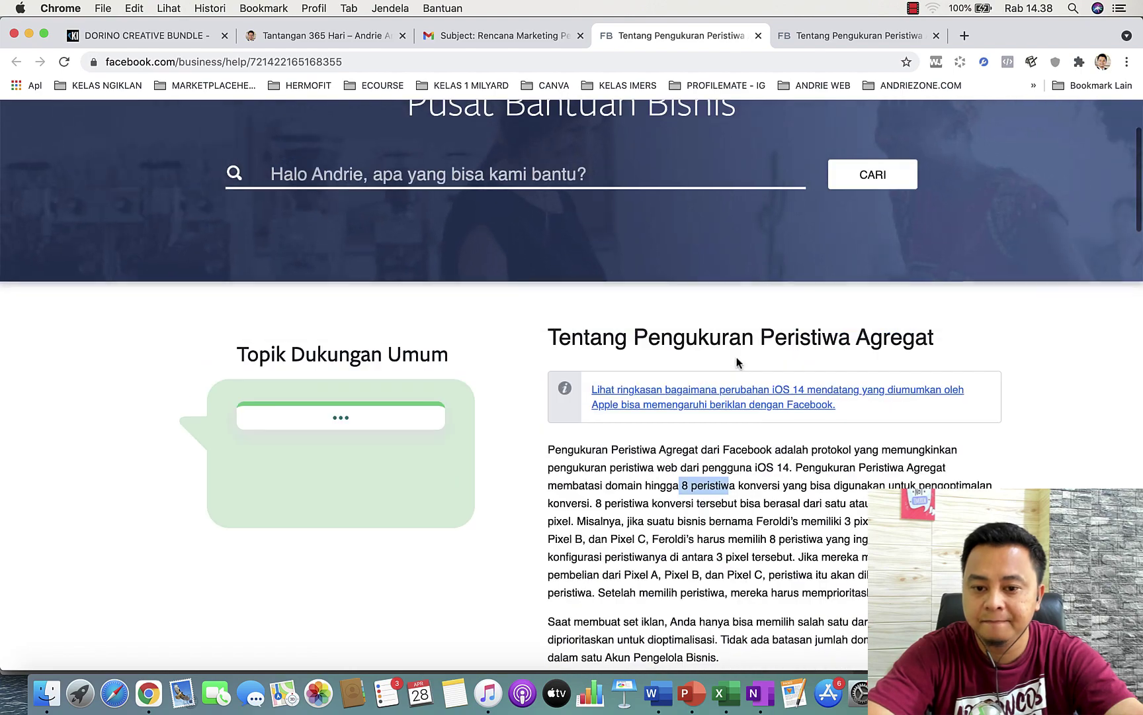
{"action": "scroll", "coordinate": [736, 358], "scroll_direction": "down", "scroll_amount": 5}
{"action": "scroll", "coordinate": [736, 357], "scroll_direction": "down", "scroll_amount": 8}
{"action": "scroll", "coordinate": [738, 360], "scroll_direction": "up", "scroll_amount": 4}
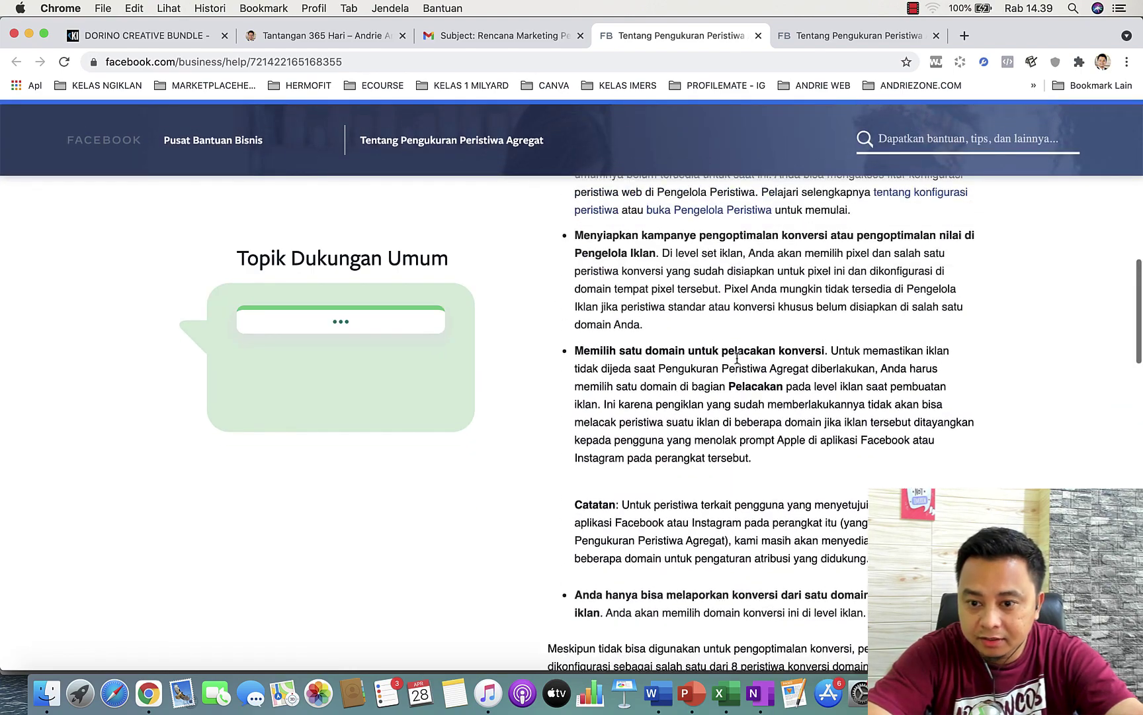
Step: Open the linked article on event configuration and read its steps for Aggregated Event Measurement and the effects of changes on running ads
{"action": "left_click", "coordinate": [882, 327]}
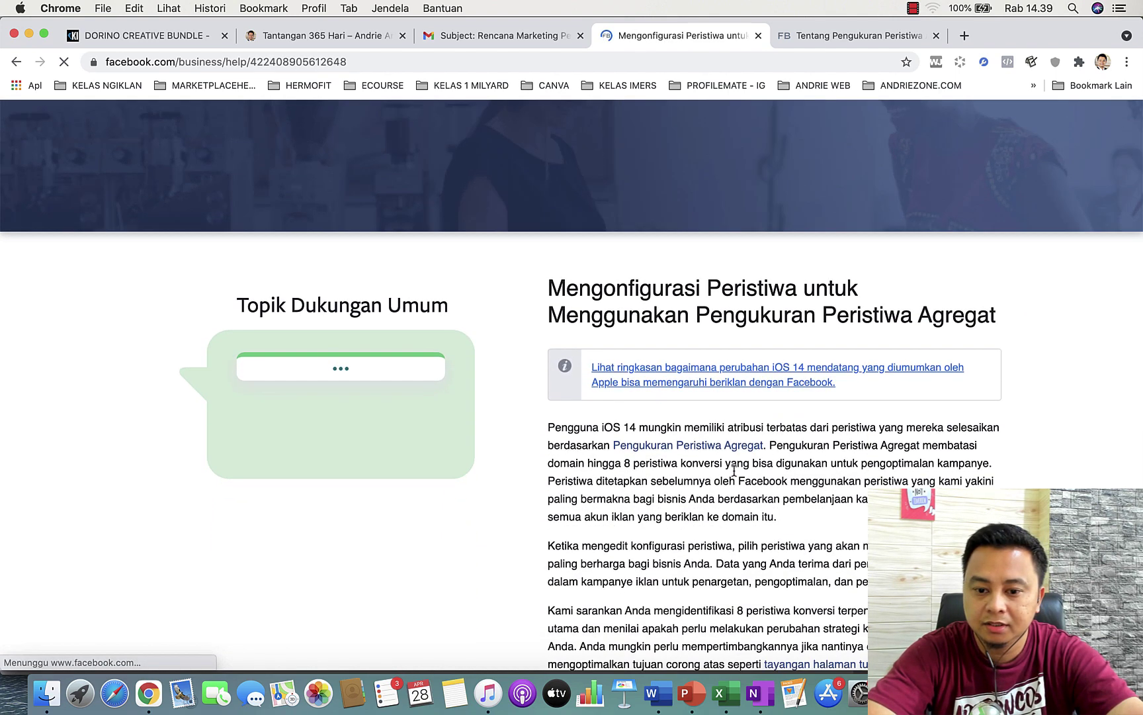
{"action": "scroll", "coordinate": [735, 473], "scroll_direction": "down", "scroll_amount": 8}
{"action": "scroll", "coordinate": [733, 474], "scroll_direction": "down", "scroll_amount": 5}
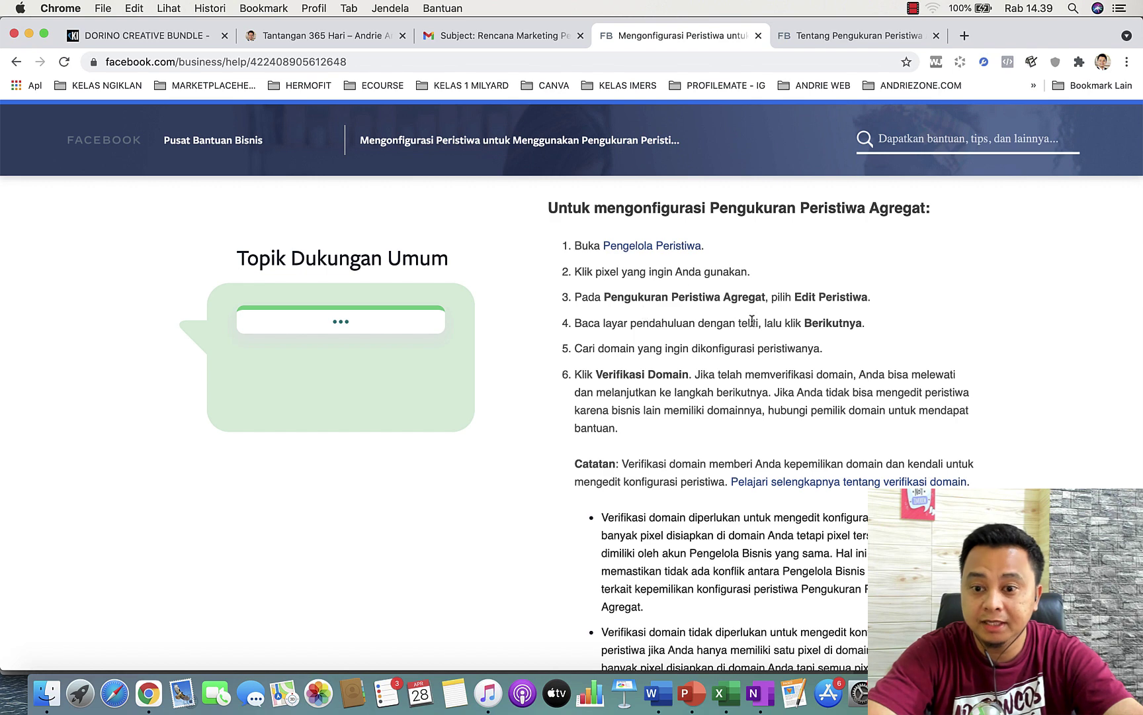
{"action": "scroll", "coordinate": [764, 433], "scroll_direction": "down", "scroll_amount": 1}
{"action": "scroll", "coordinate": [765, 433], "scroll_direction": "down", "scroll_amount": 8}
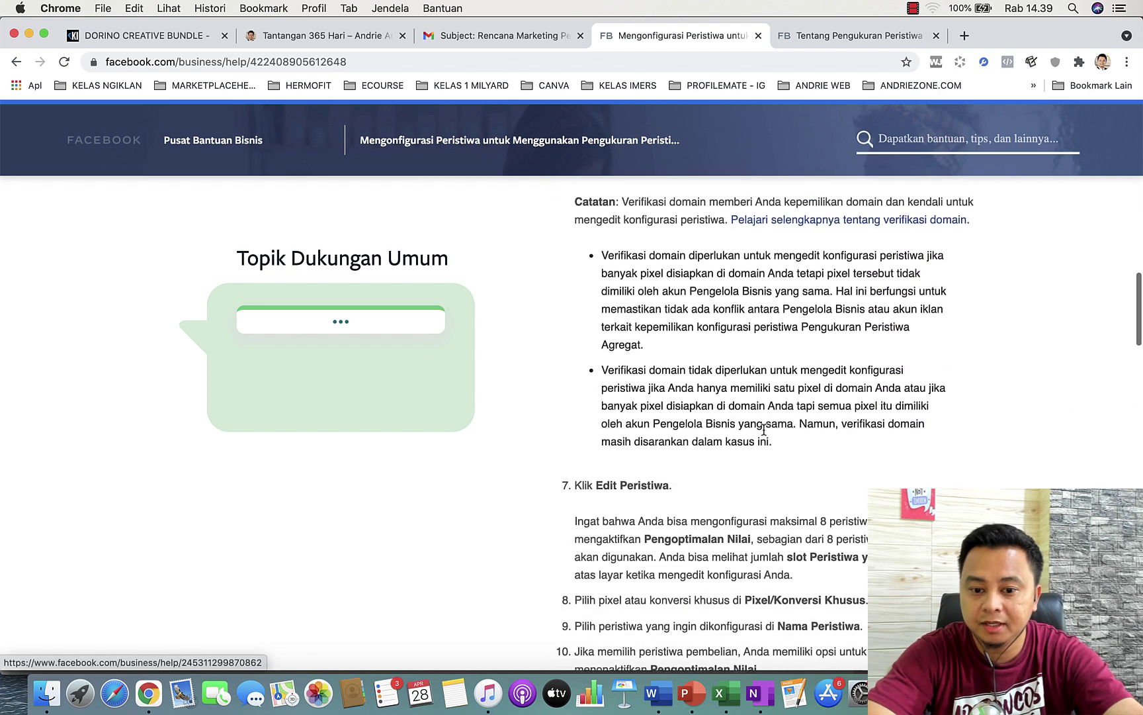
{"action": "scroll", "coordinate": [763, 428], "scroll_direction": "down", "scroll_amount": 1}
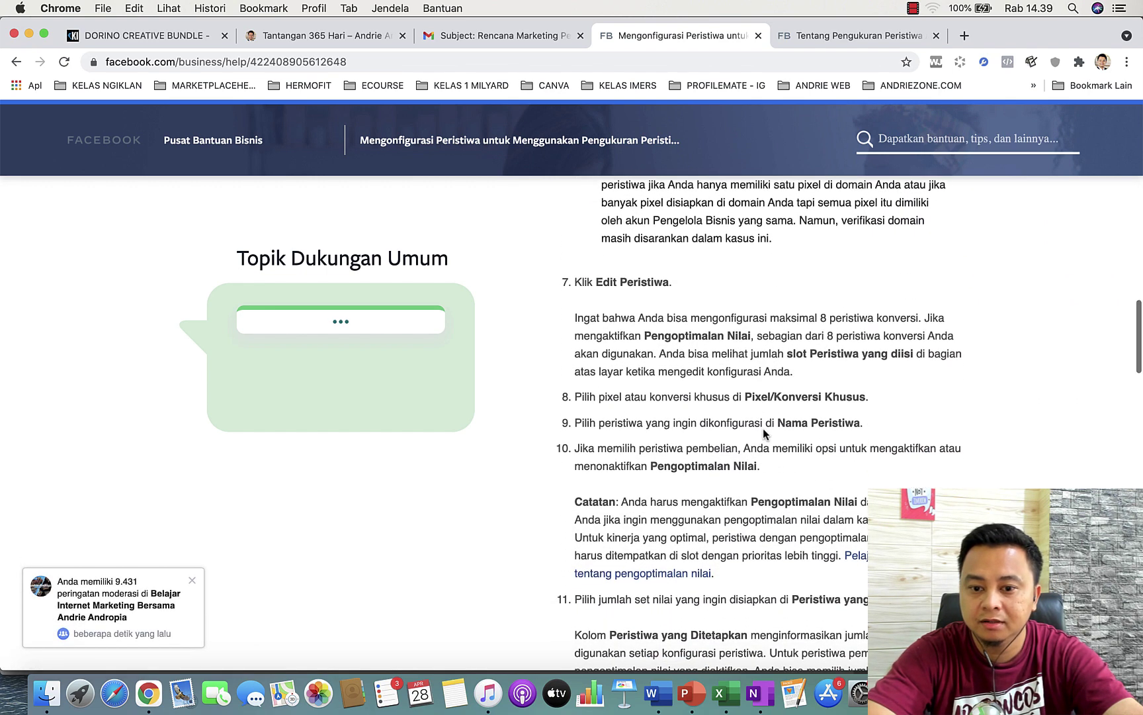
{"action": "scroll", "coordinate": [765, 440], "scroll_direction": "down", "scroll_amount": 2}
{"action": "scroll", "coordinate": [764, 441], "scroll_direction": "down", "scroll_amount": 3}
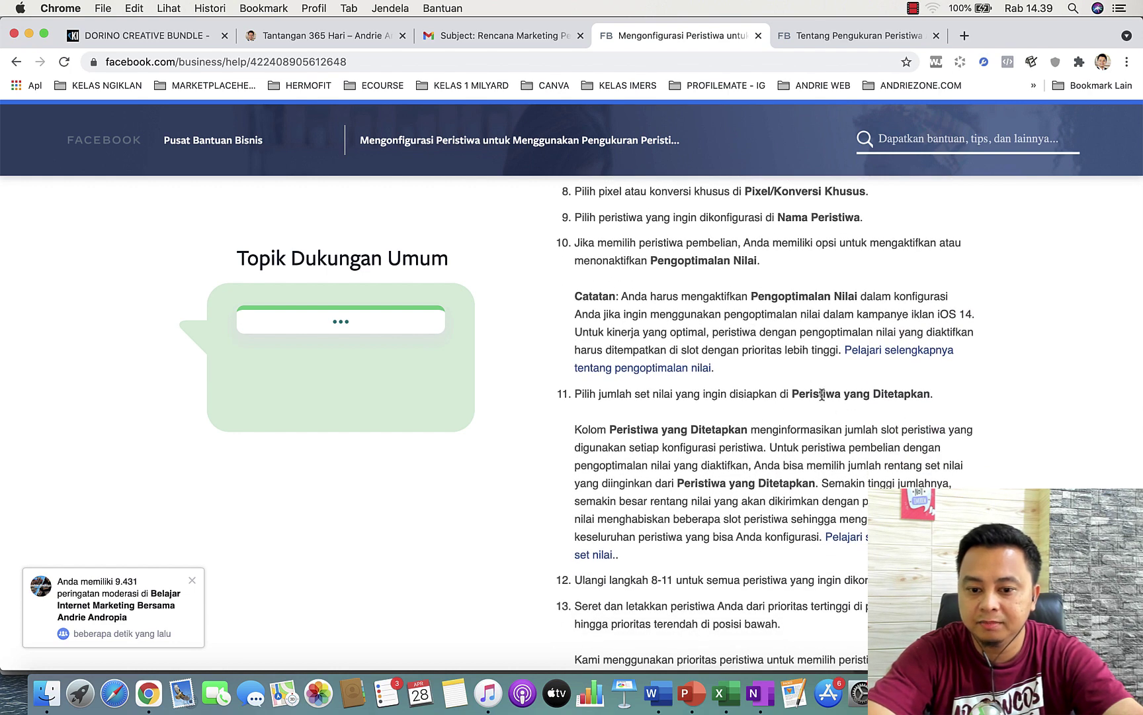
{"action": "scroll", "coordinate": [821, 410], "scroll_direction": "down", "scroll_amount": 3}
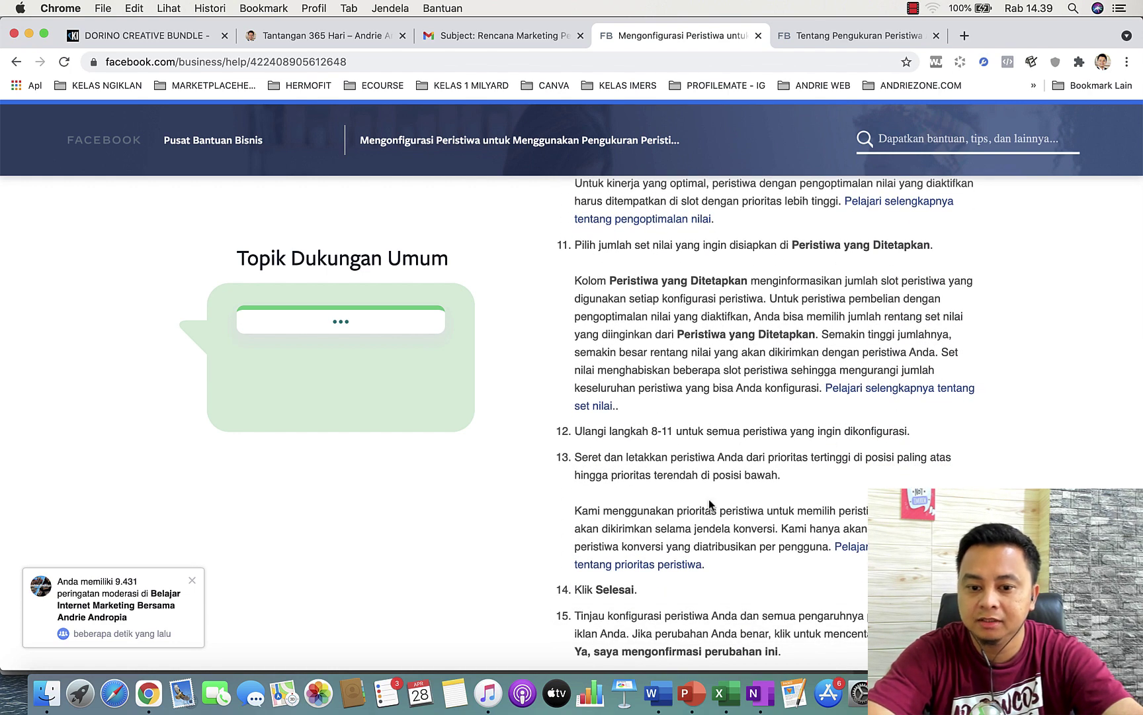
{"action": "scroll", "coordinate": [709, 499], "scroll_direction": "down", "scroll_amount": 2}
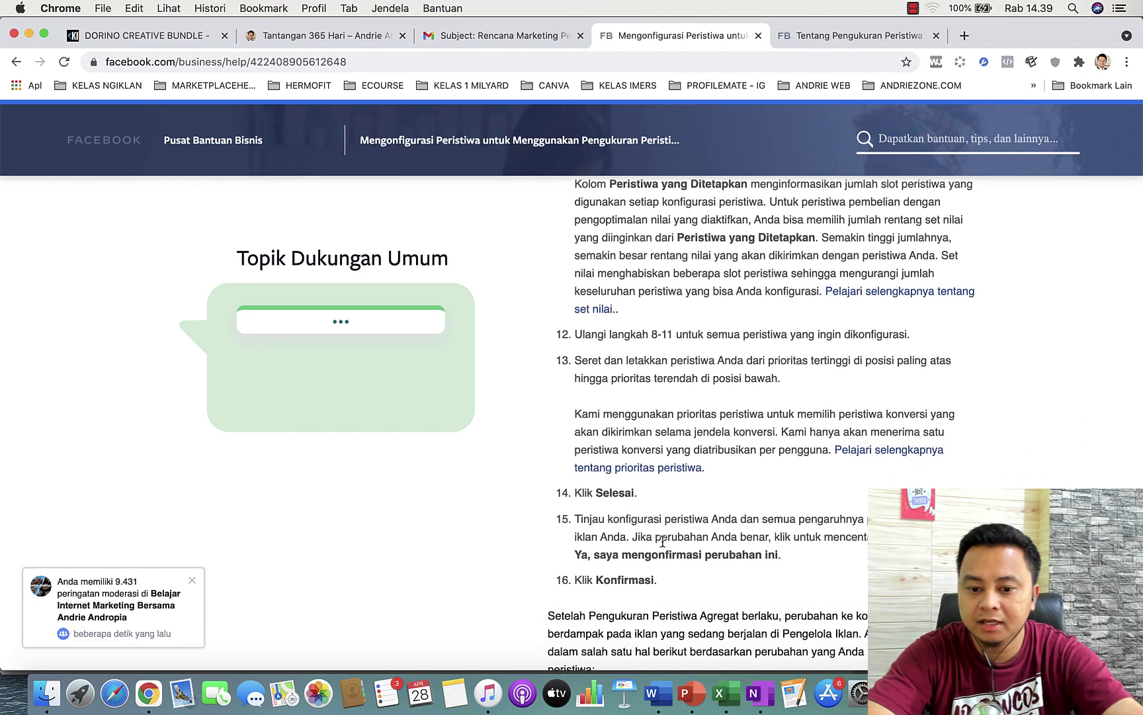
{"action": "scroll", "coordinate": [663, 541], "scroll_direction": "down", "scroll_amount": 10}
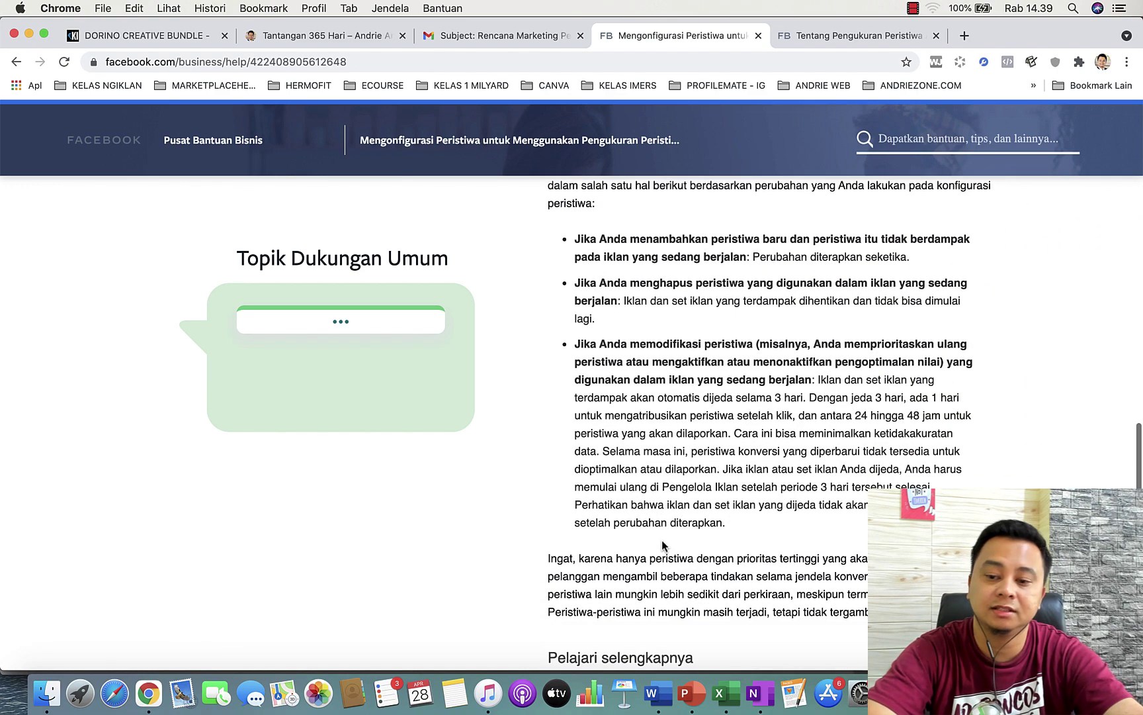
{"action": "scroll", "coordinate": [662, 542], "scroll_direction": "down", "scroll_amount": 3}
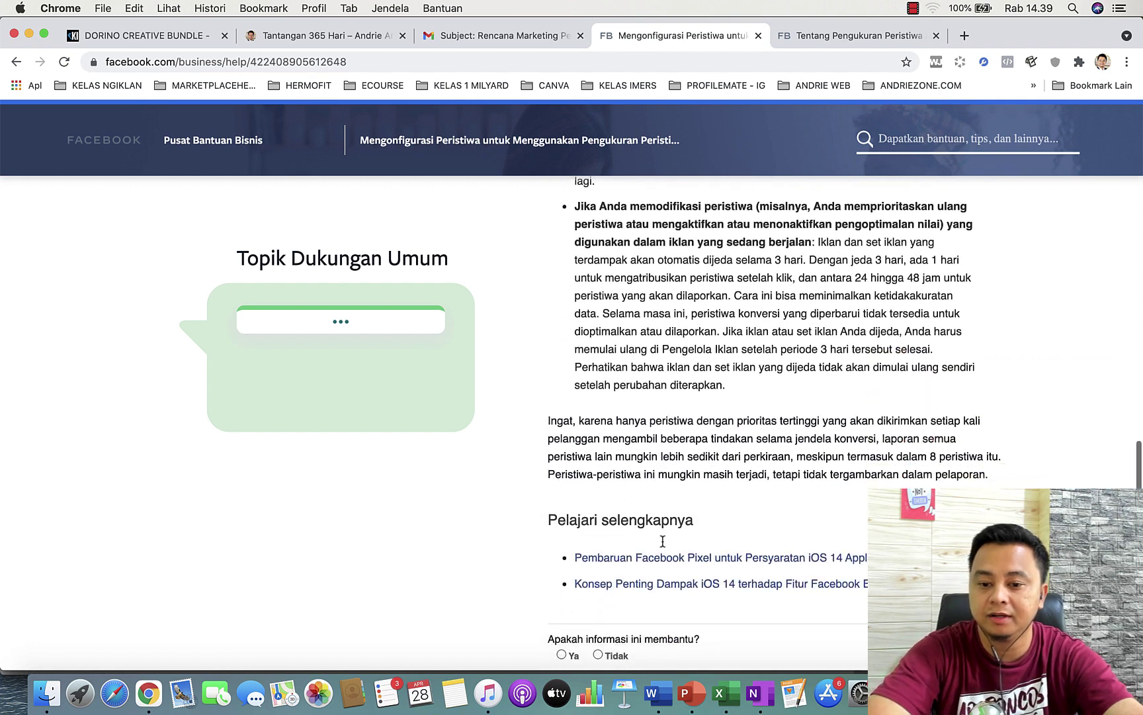
Step: Review the article's notes on modifying events used in running ads and its steps 8 to 16 on choosing and prioritising events
{"action": "scroll", "coordinate": [662, 543], "scroll_direction": "up", "scroll_amount": 3}
{"action": "scroll", "coordinate": [662, 544], "scroll_direction": "down", "scroll_amount": 5}
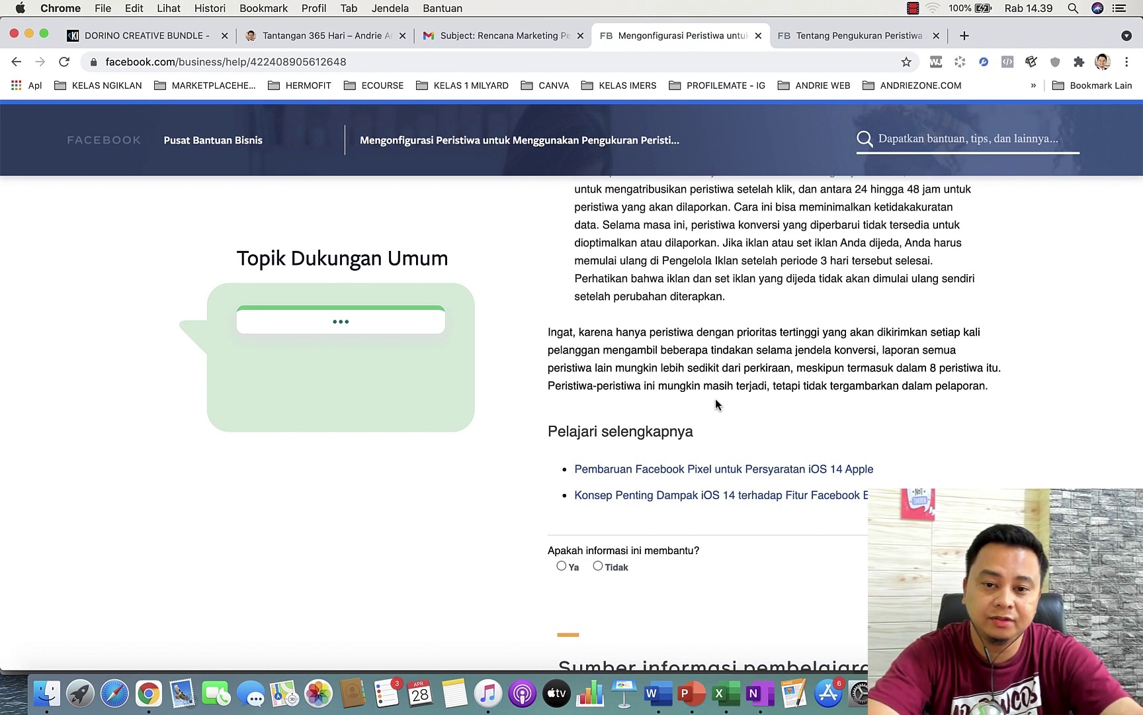
{"action": "scroll", "coordinate": [716, 399], "scroll_direction": "up", "scroll_amount": 7}
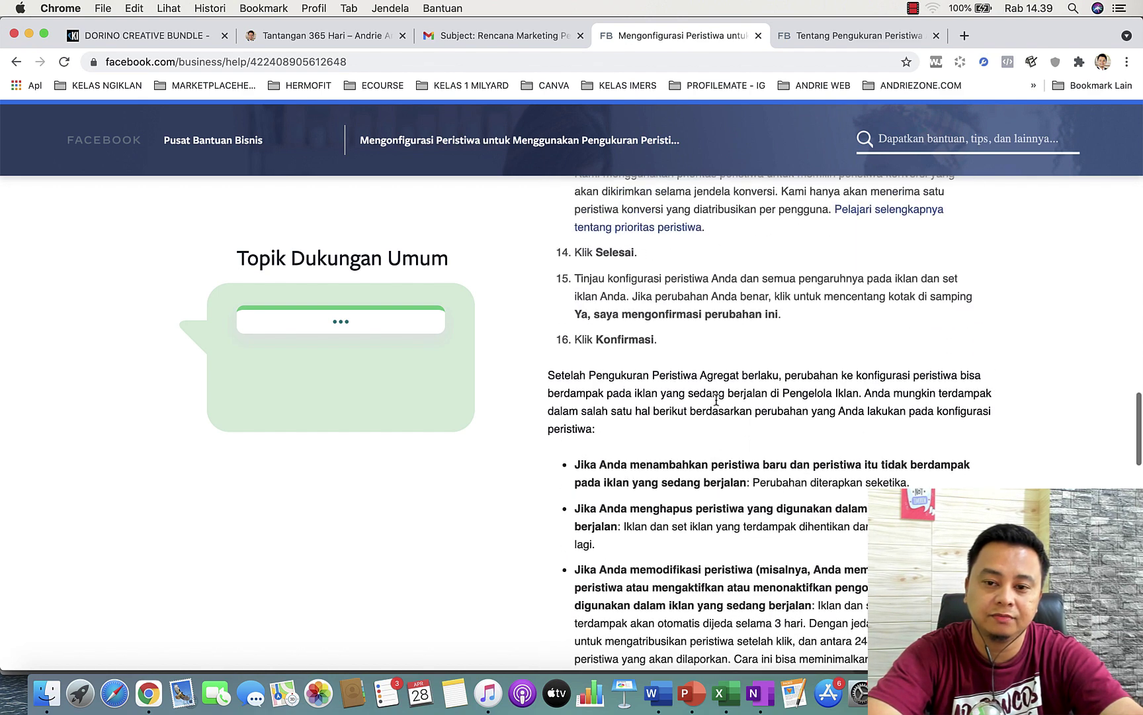
{"action": "scroll", "coordinate": [715, 398], "scroll_direction": "up", "scroll_amount": 4}
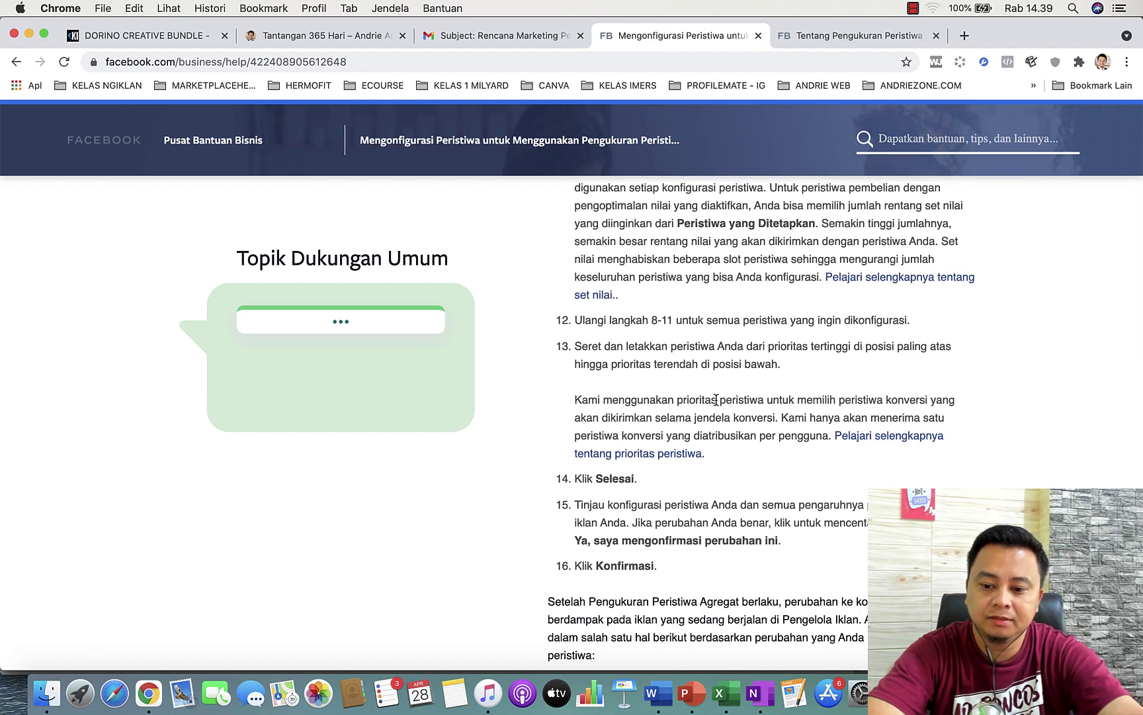
{"action": "scroll", "coordinate": [715, 398], "scroll_direction": "up", "scroll_amount": 5}
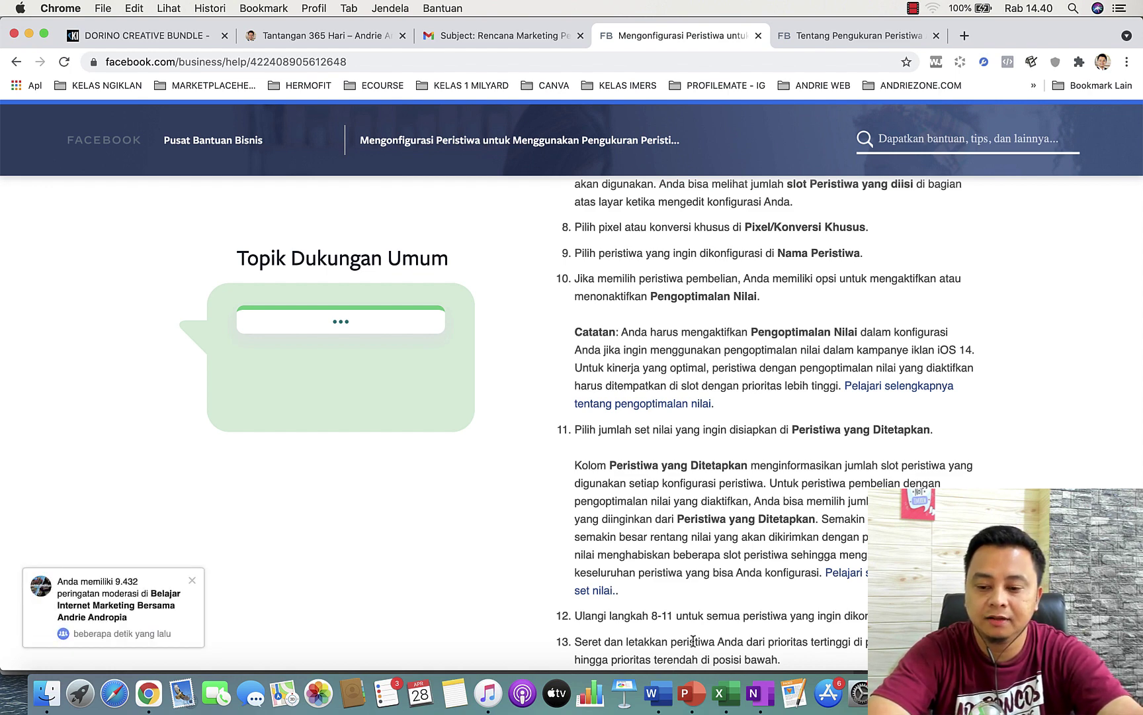
Step: Switch to PowerPoint and highlight the "Verifikasi Domain" and "Pilih 8 event prioritas" items on the "PERUBAHAN IOS 14" slide
{"action": "left_click", "coordinate": [696, 688]}
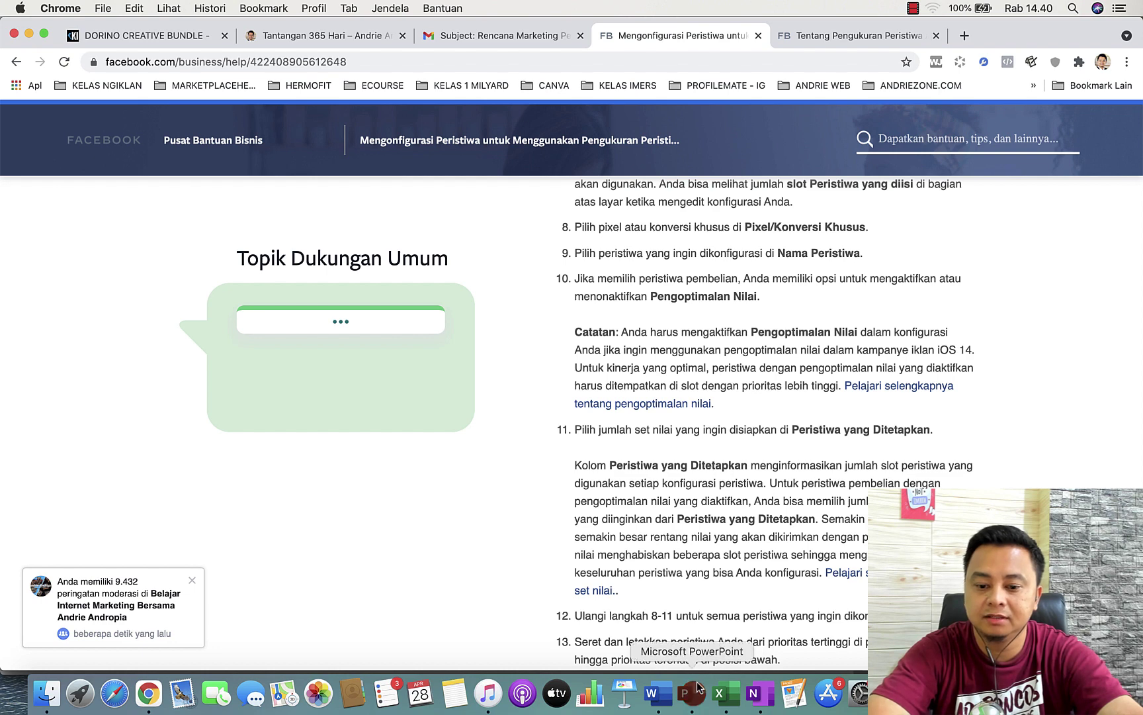
{"action": "left_click", "coordinate": [605, 395]}
{"action": "double_click", "coordinate": [654, 396]}
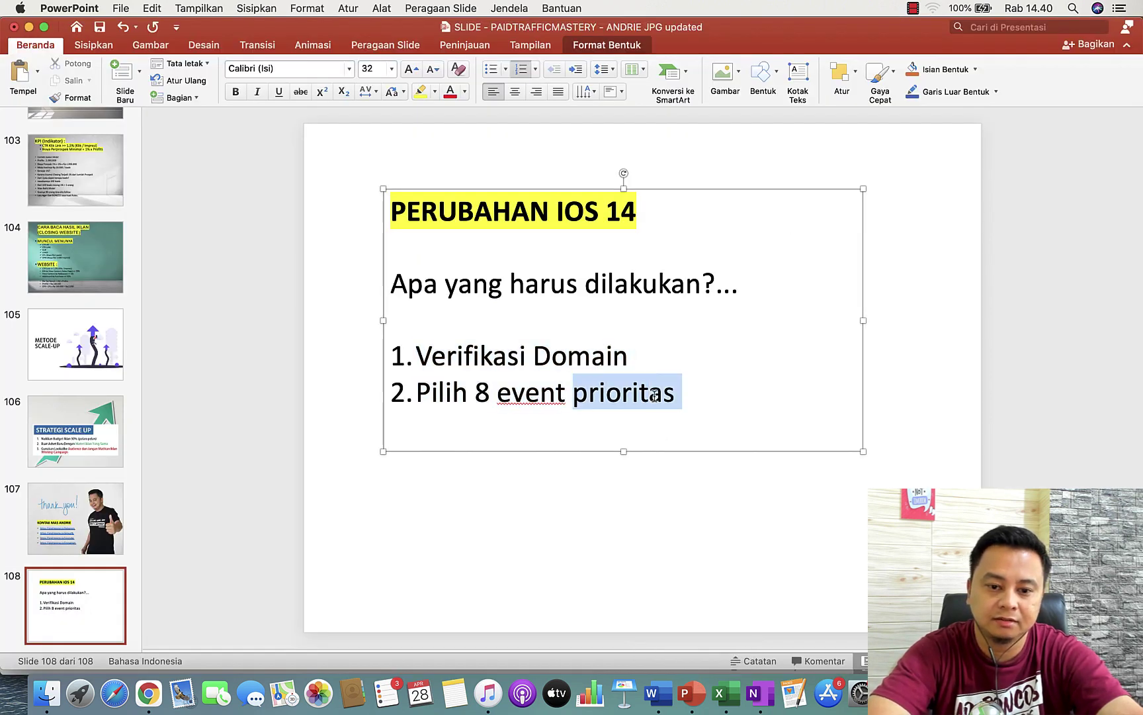
{"action": "left_click_drag", "start_coordinate": [654, 395], "coordinate": [458, 357]}
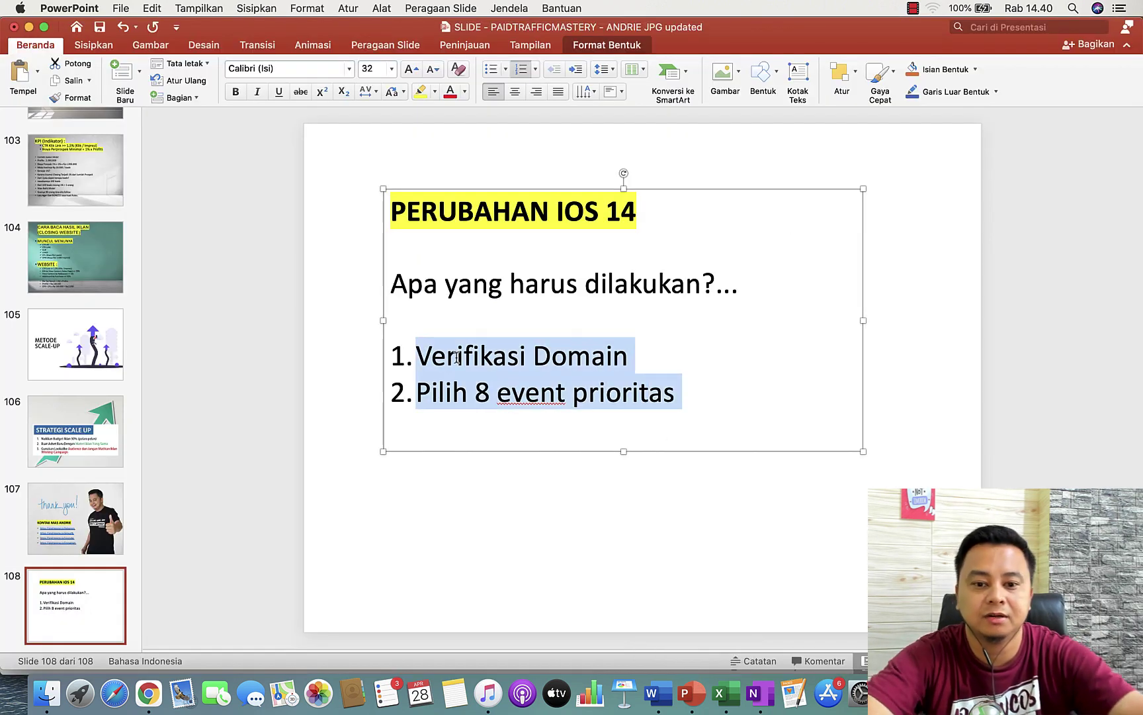
{"action": "left_click", "coordinate": [457, 361]}
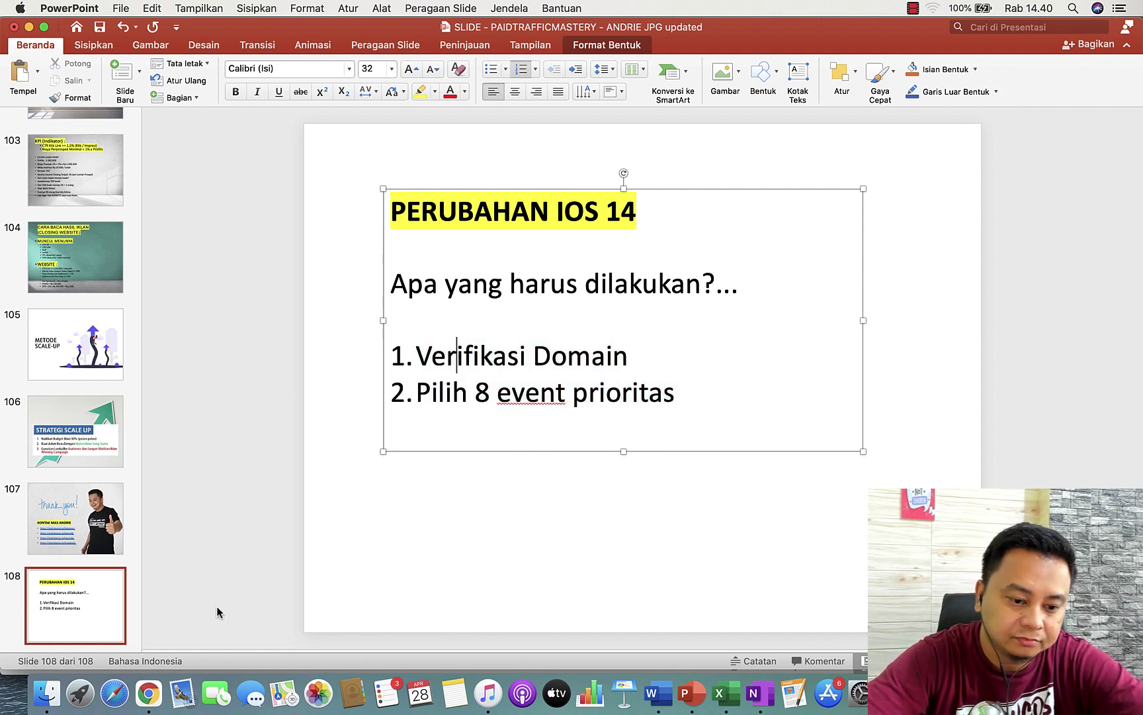
Step: Switch to the signed-out YouTube window with the "cara verifikasi domain di facebook" results and point out the Business Manager domain verification video
{"action": "key", "text": "ctrl+Up"}
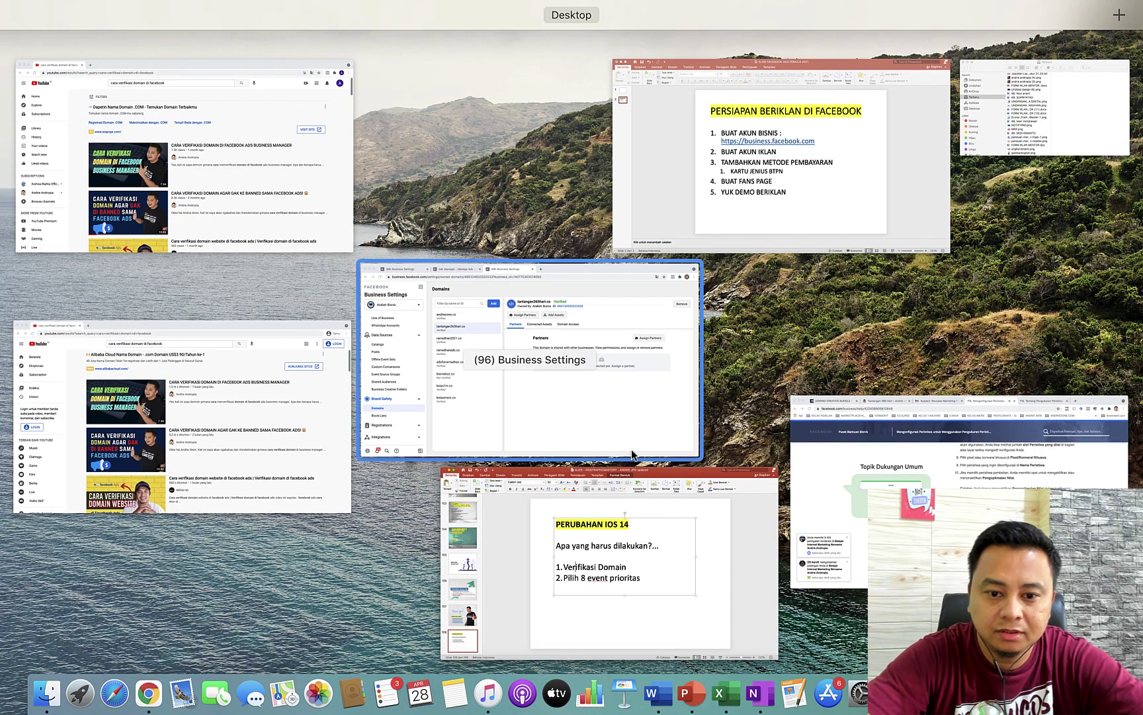
{"action": "left_click", "coordinate": [269, 408]}
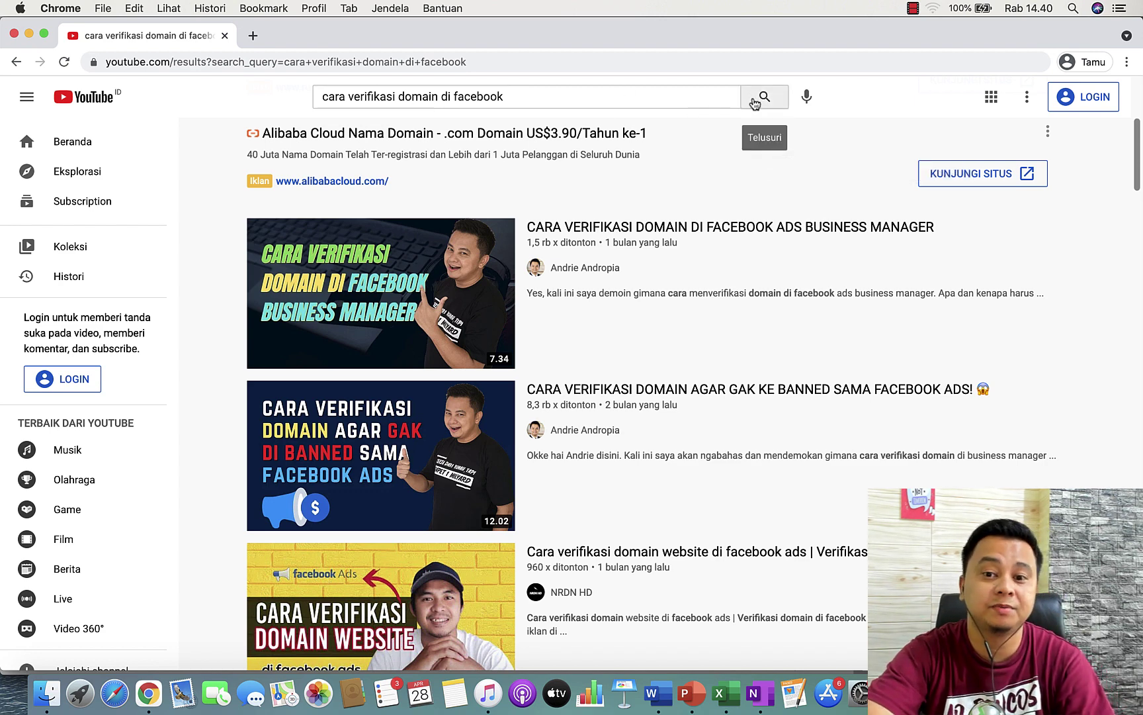
{"action": "mouse_move", "coordinate": [663, 230]}
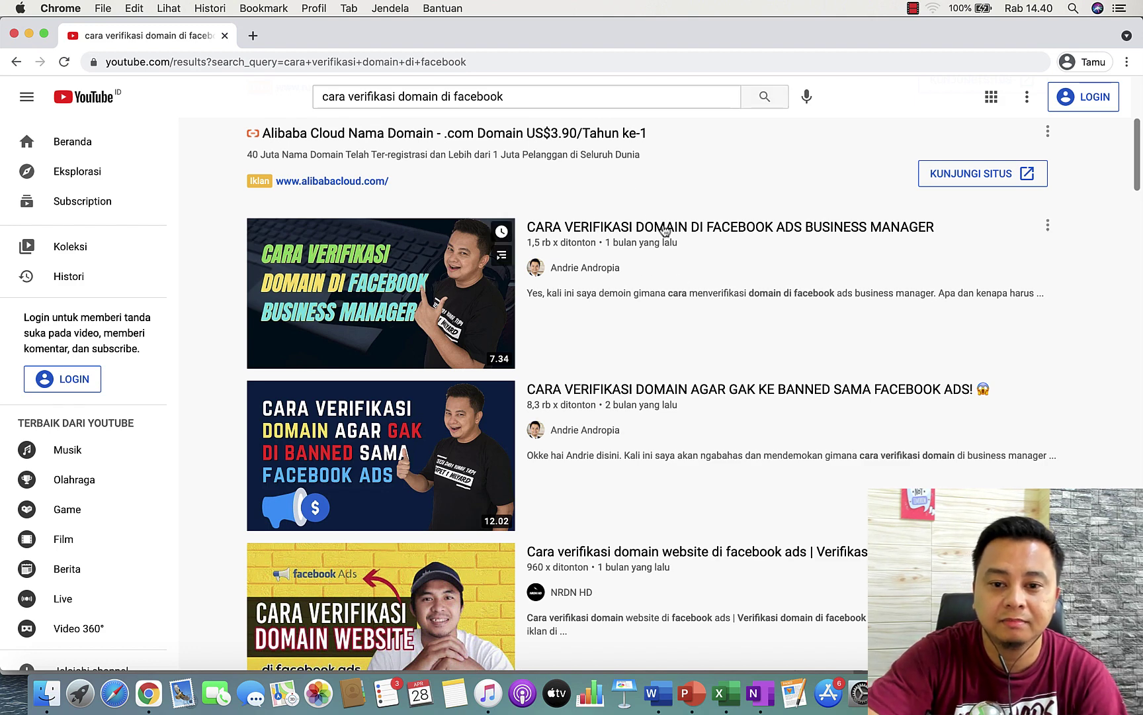